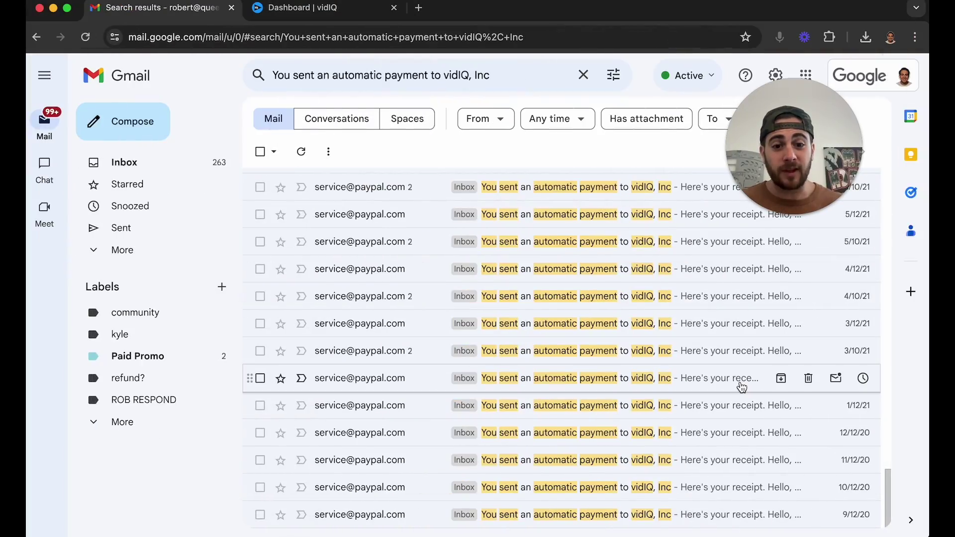
Step: Scroll up through the PayPal automatic-payment receipts to vidIQ, Inc to reach the 2023 ones
scroll(612, 450, "up", 15)
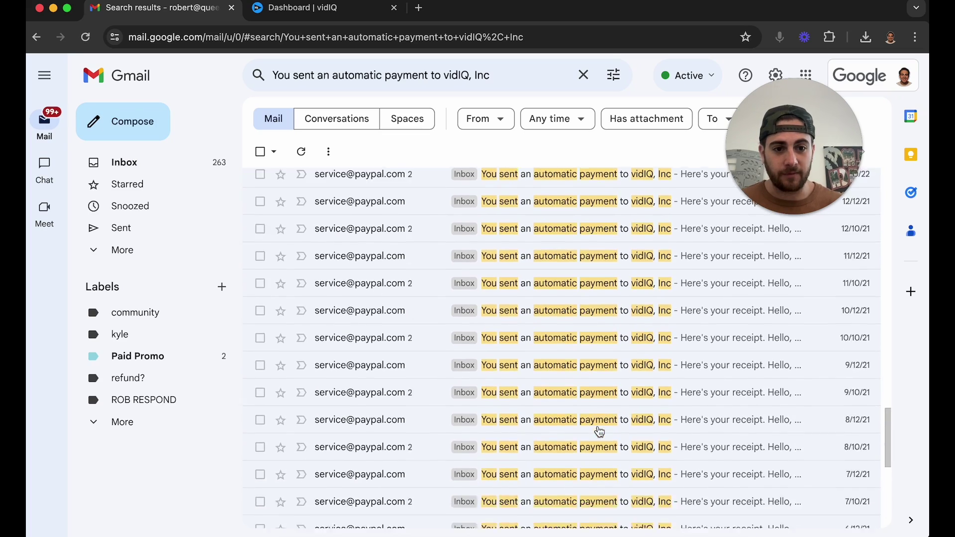
scroll(599, 431, "up", 15)
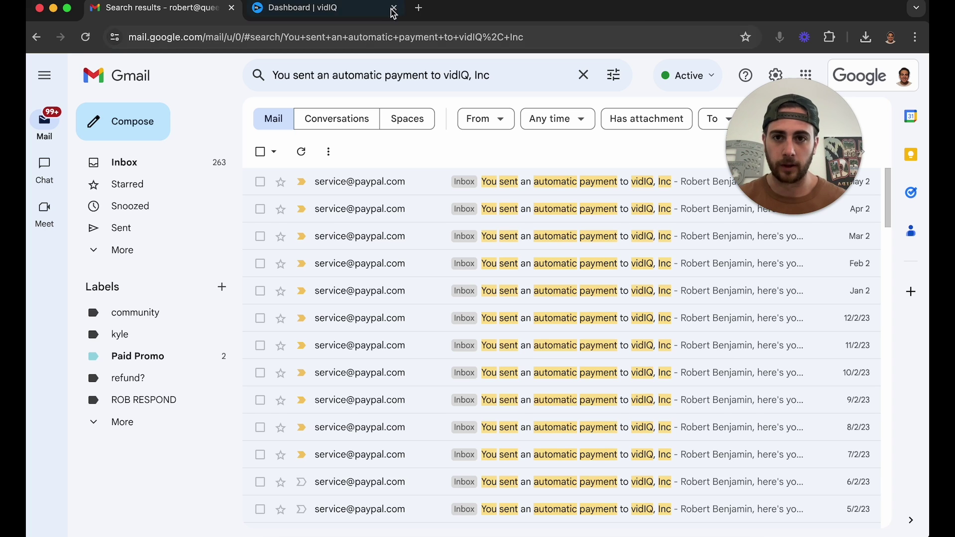
Step: Search Google for 'vidiq chrome' and open vidIQ's official Chrome extension page
left_click(328, 18)
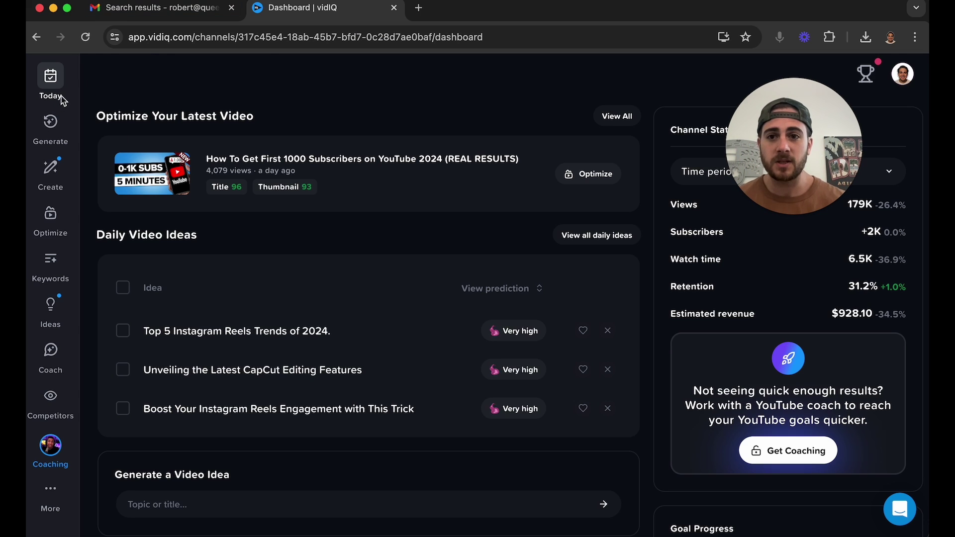
left_click(419, 9)
type("vidi")
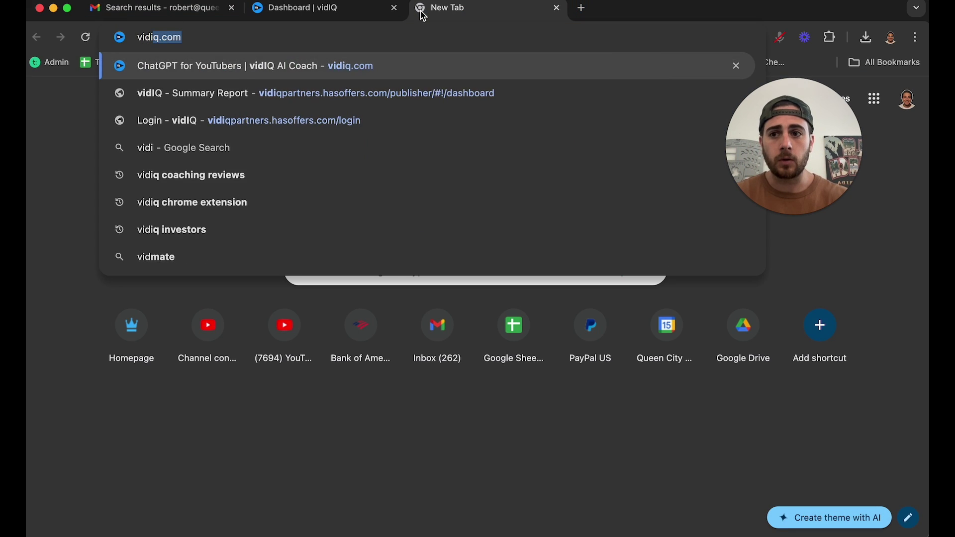
type("q chrome")
key("Return")
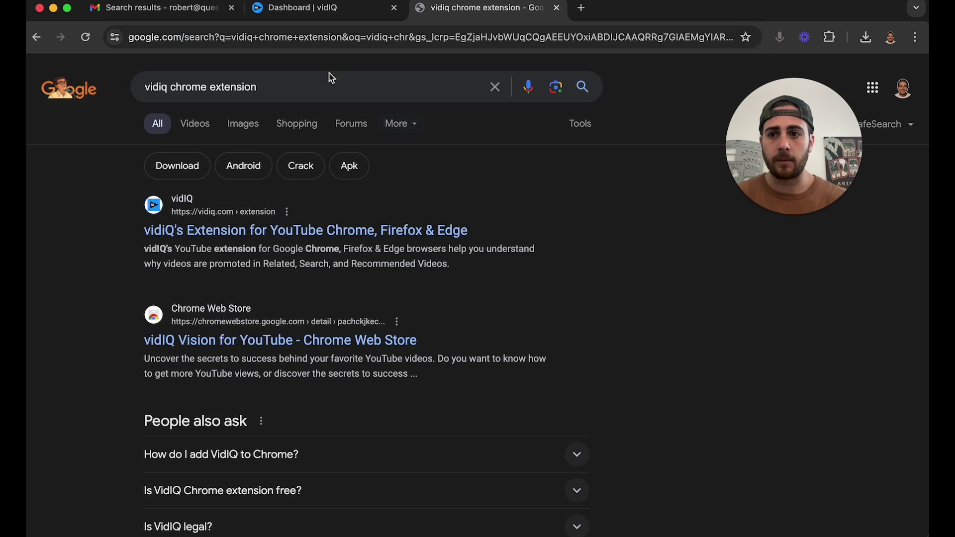
left_click(238, 239)
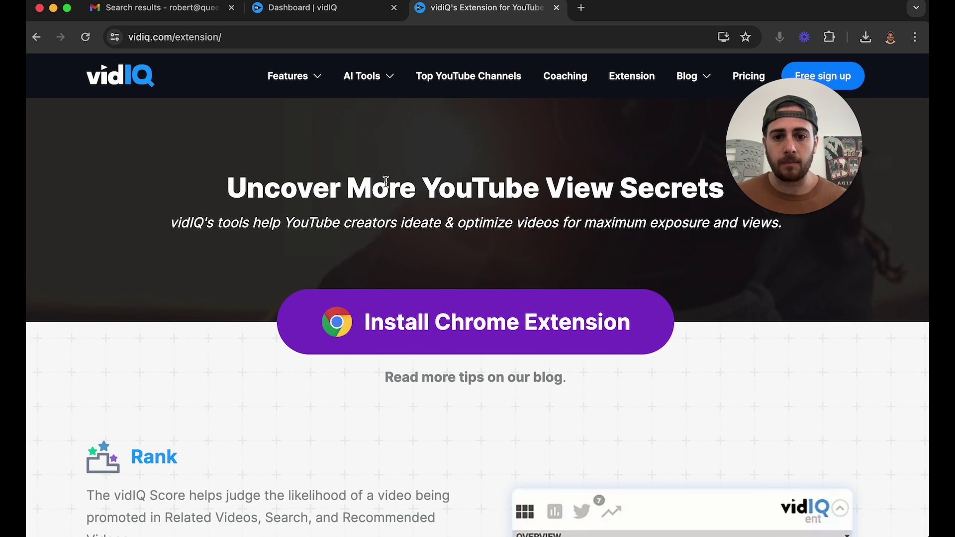
Step: Load YouTube's home page in the same tab via the address bar
left_click(299, 47)
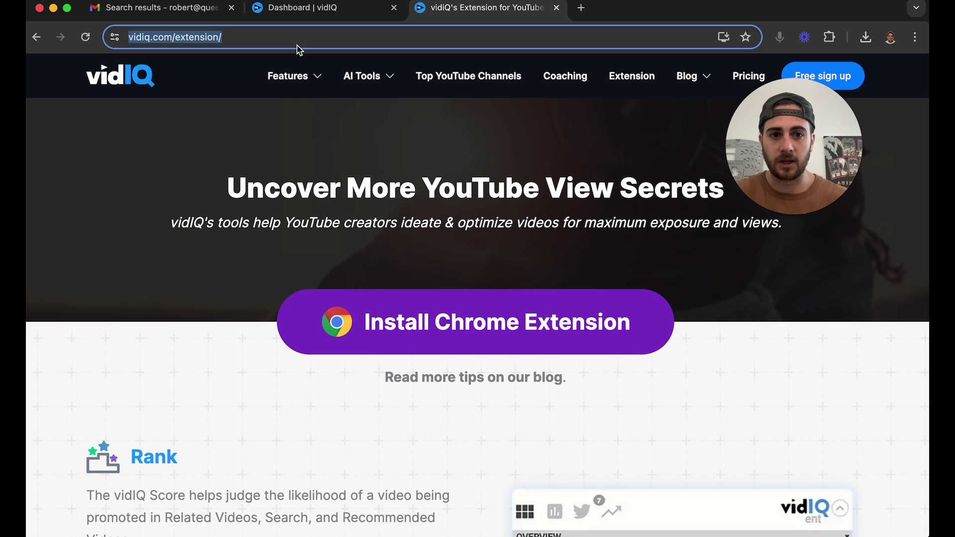
type("you")
key("Return")
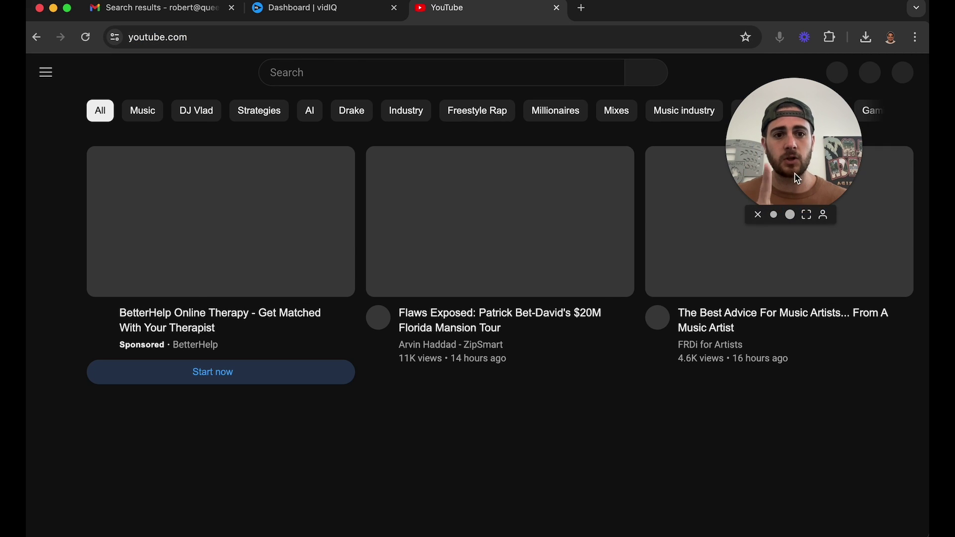
Step: Open GaryVee's channel Videos tab to see vidIQ badges such as 7.2K VPH and 11x
left_click_drag(798, 163, 829, 240)
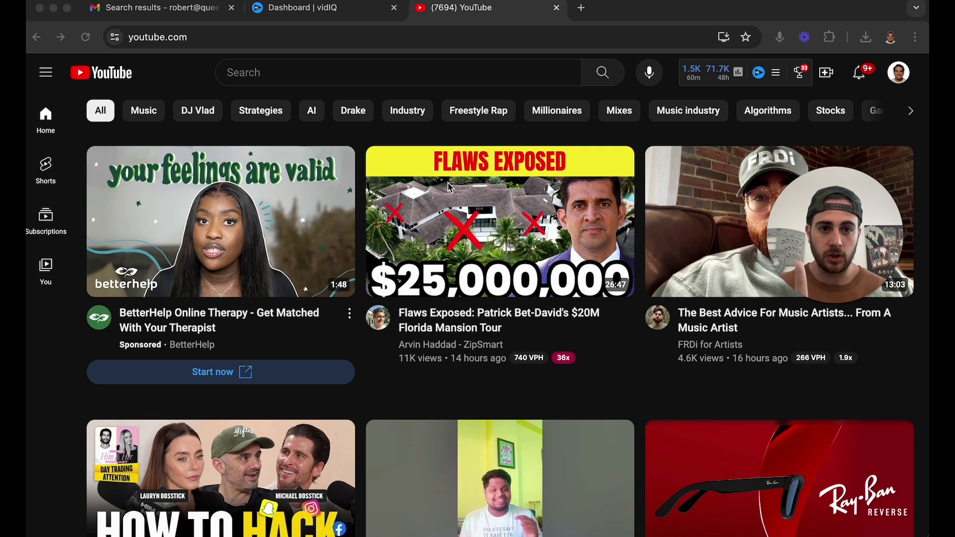
scroll(378, 341, "down", 5)
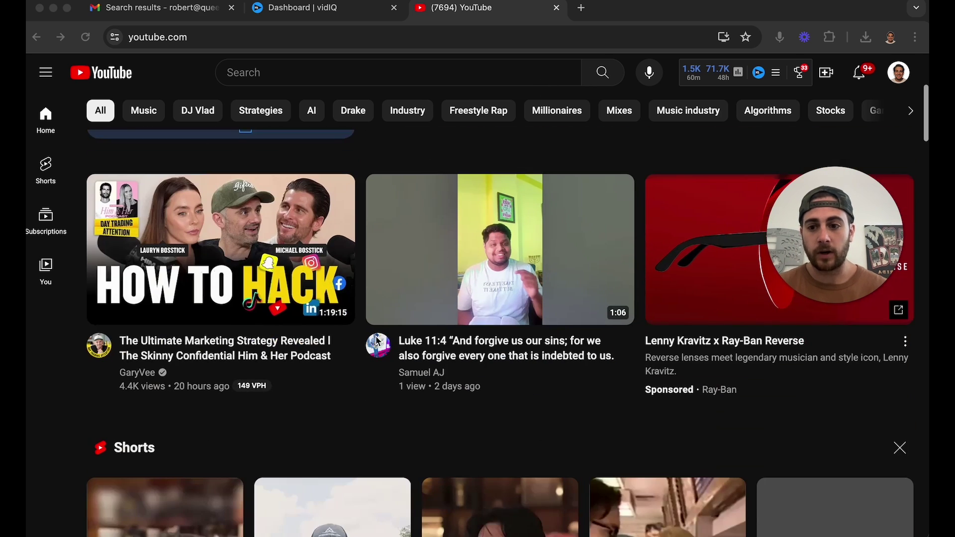
left_click(136, 381)
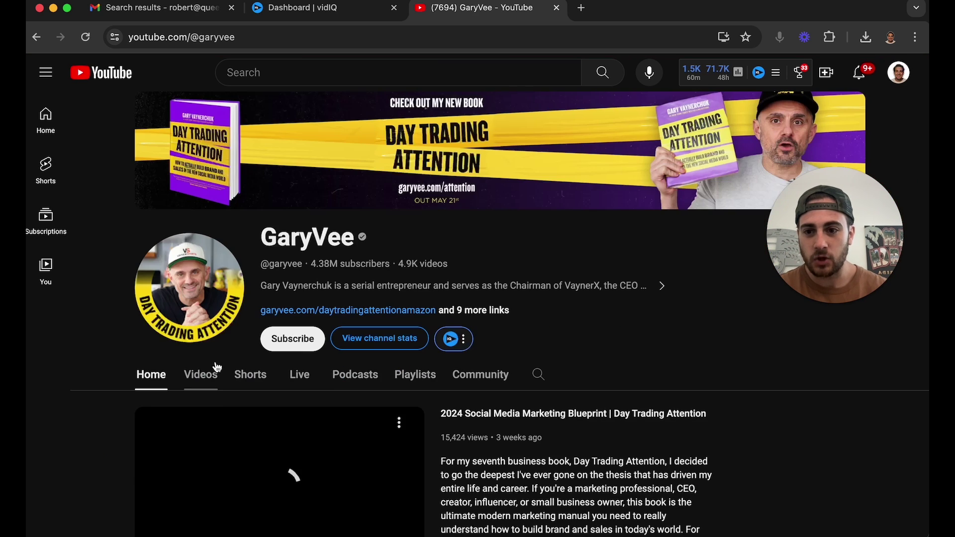
left_click(207, 377)
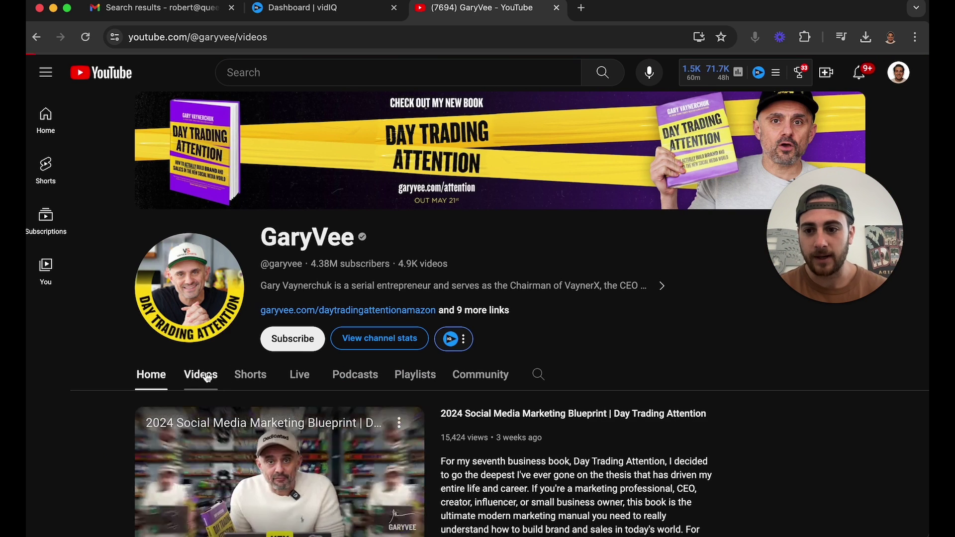
scroll(207, 365, "down", 5)
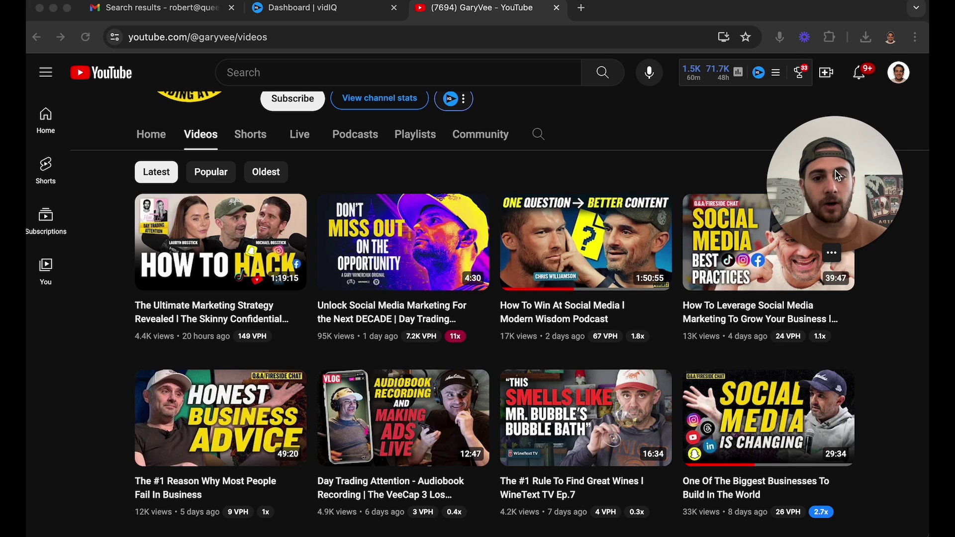
scroll(621, 351, "down", 1)
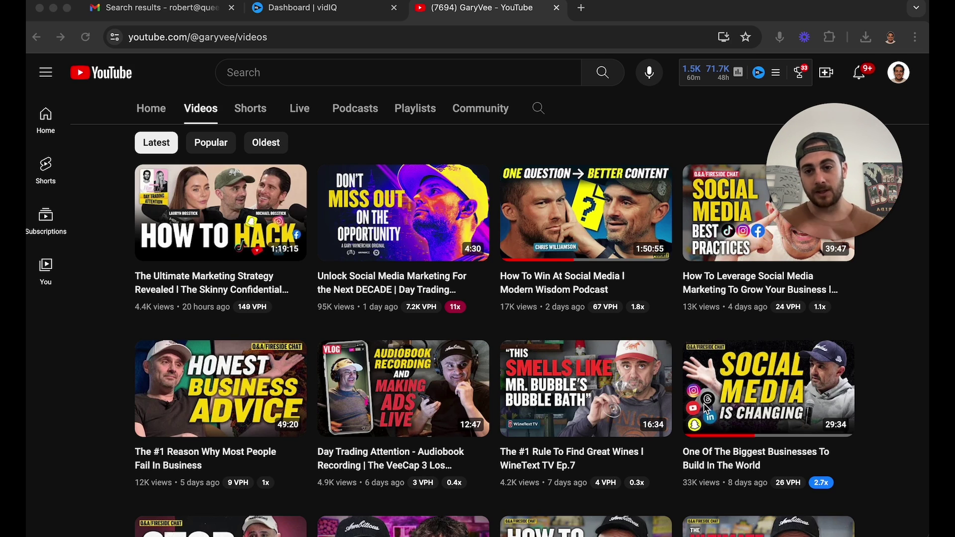
Step: Rerun the 'how to get followers on twitter' search and review vidIQ's keyword score and top channels
left_click(351, 73)
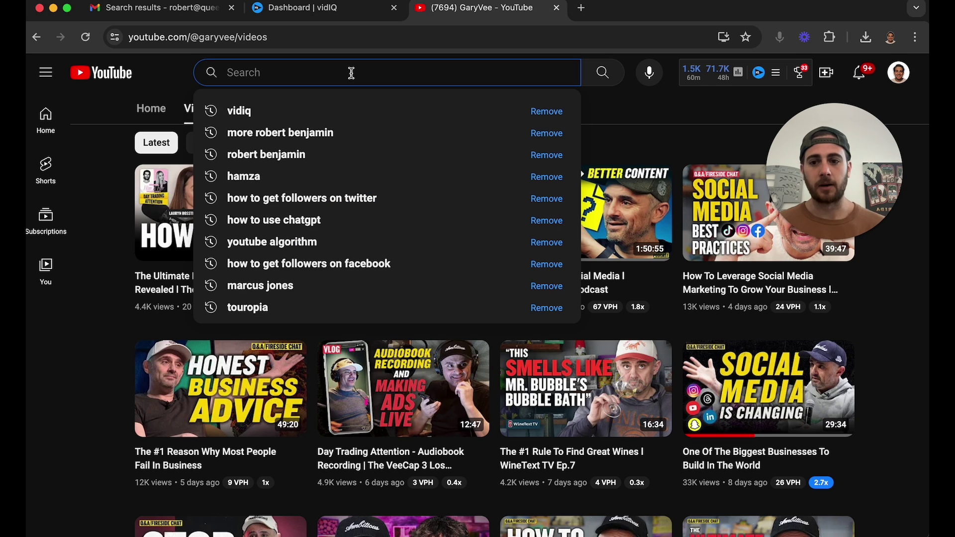
left_click(337, 199)
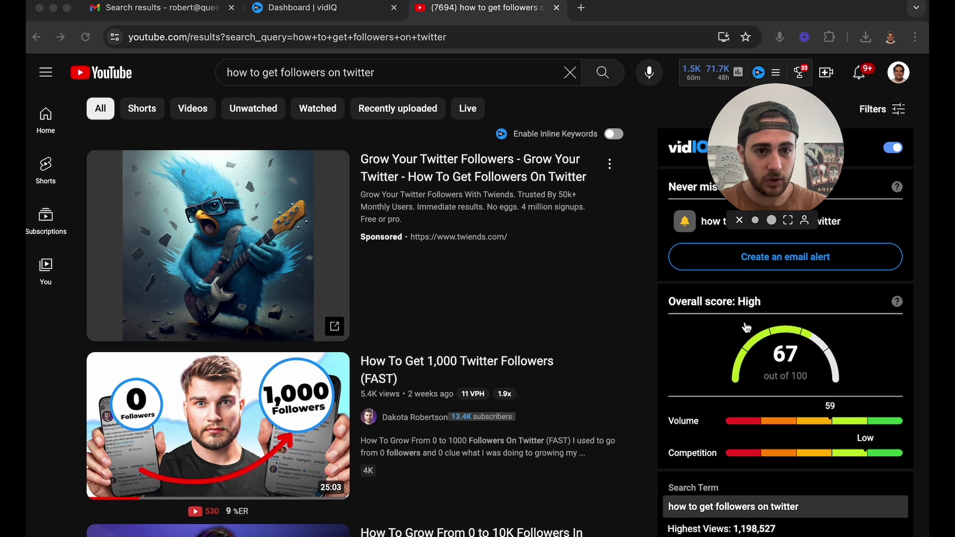
scroll(738, 278, "down", 1)
left_click_drag(819, 192, 632, 192)
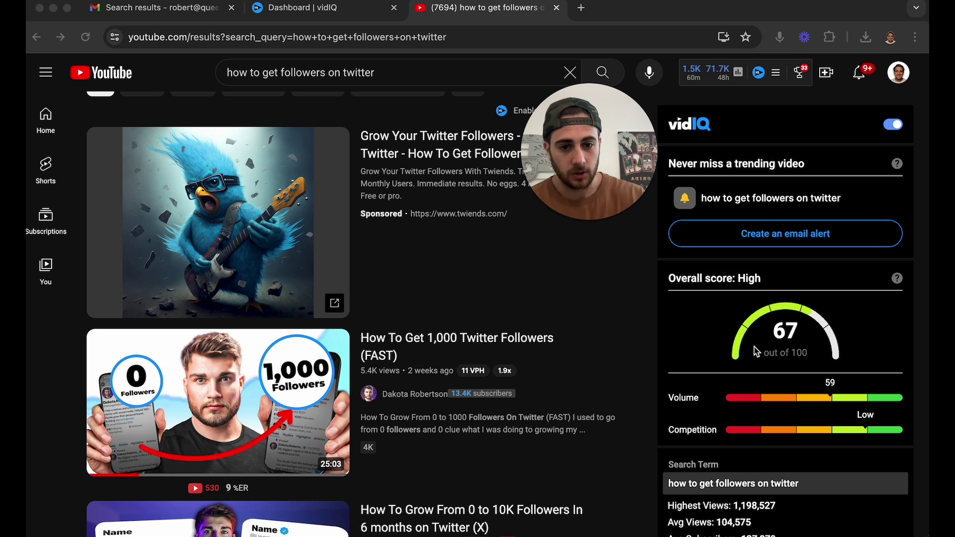
scroll(759, 423, "down", 3)
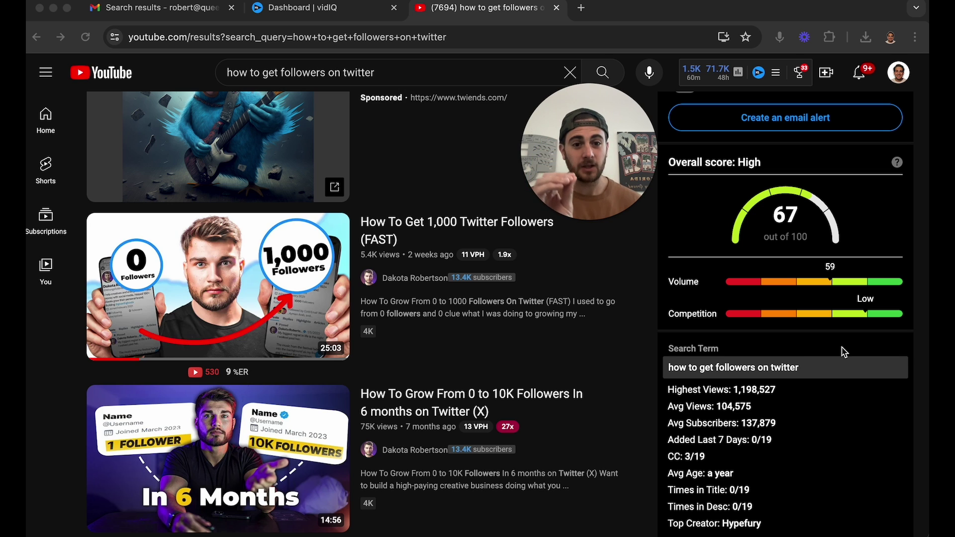
scroll(844, 352, "down", 3)
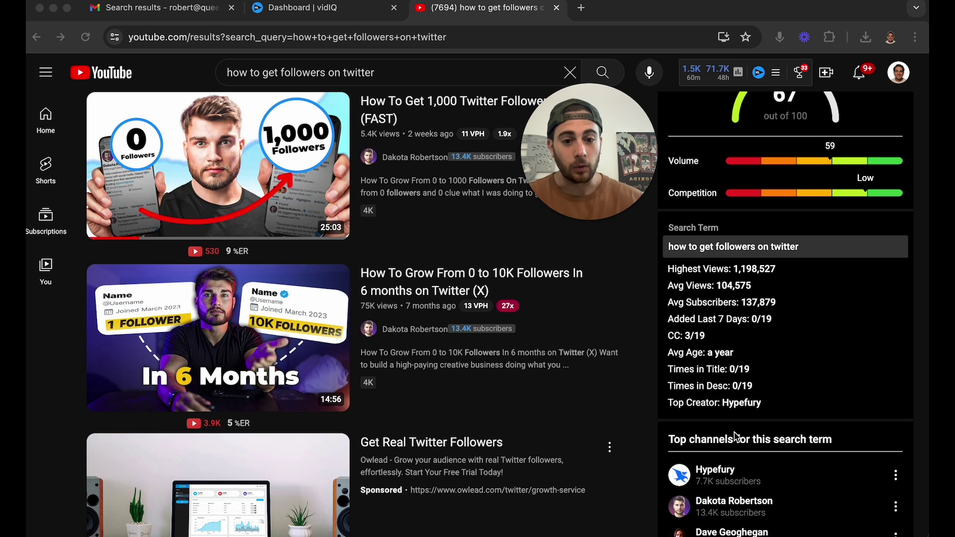
scroll(737, 437, "down", 2)
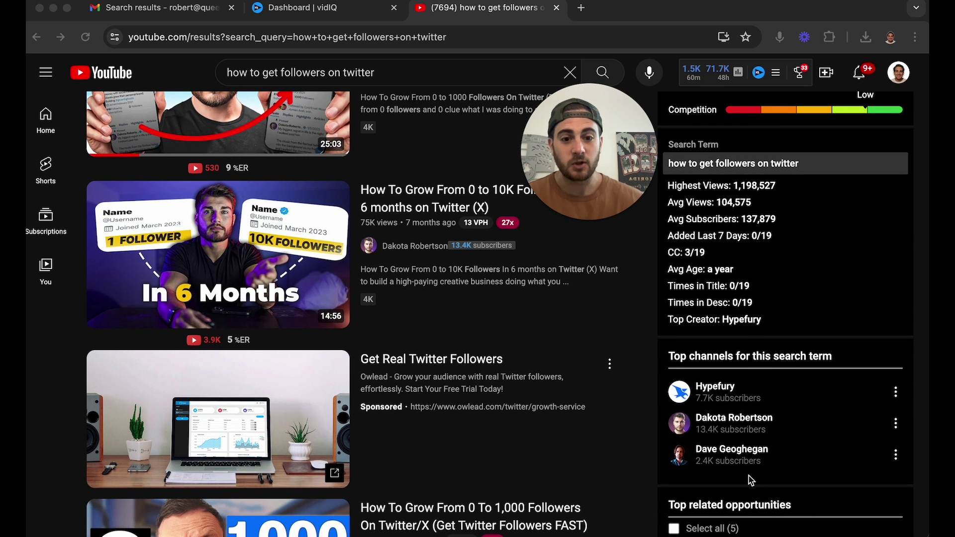
scroll(765, 382, "down", 1)
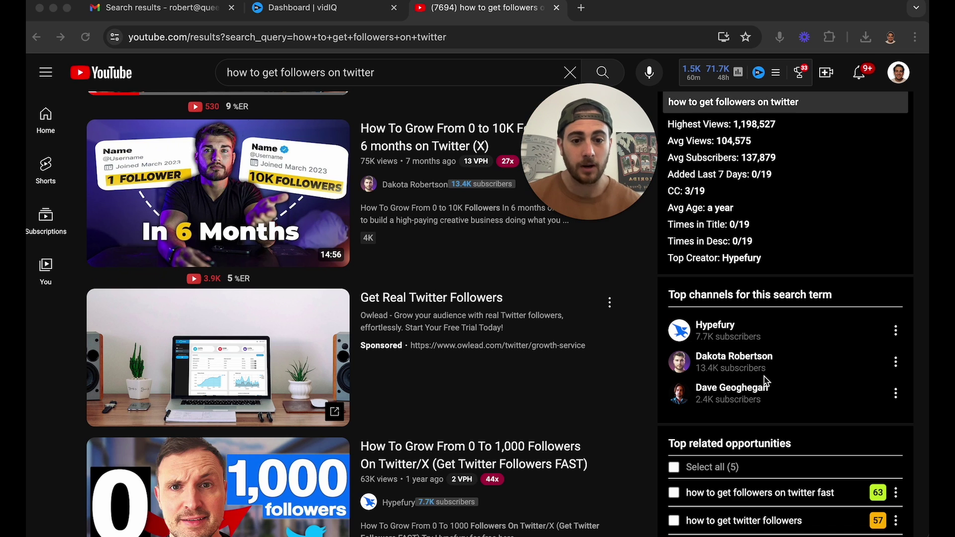
scroll(765, 382, "down", 2)
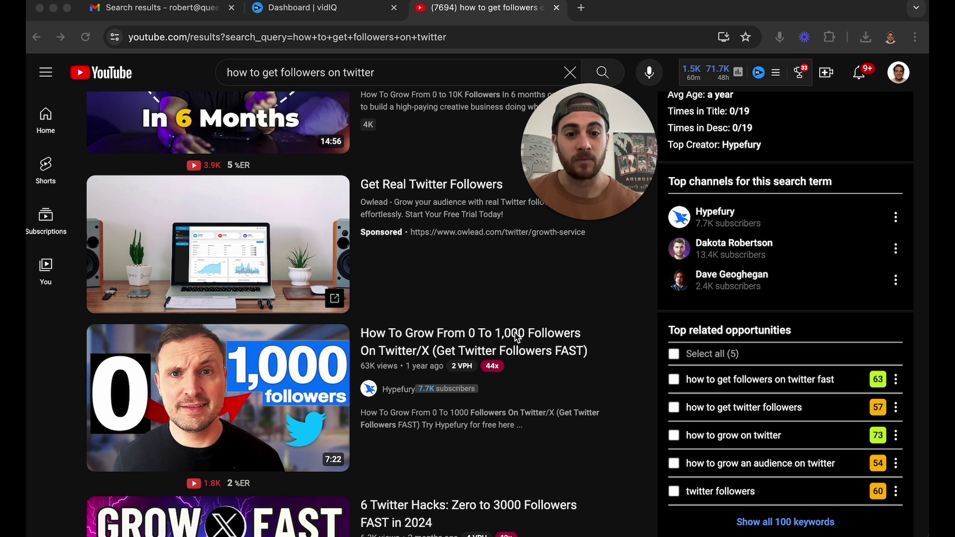
Step: Browse the related keywords, then play 'How To Grow From 0 to 10K Followers In 6 months on Twitter (X)'
scroll(650, 368, "down", 7)
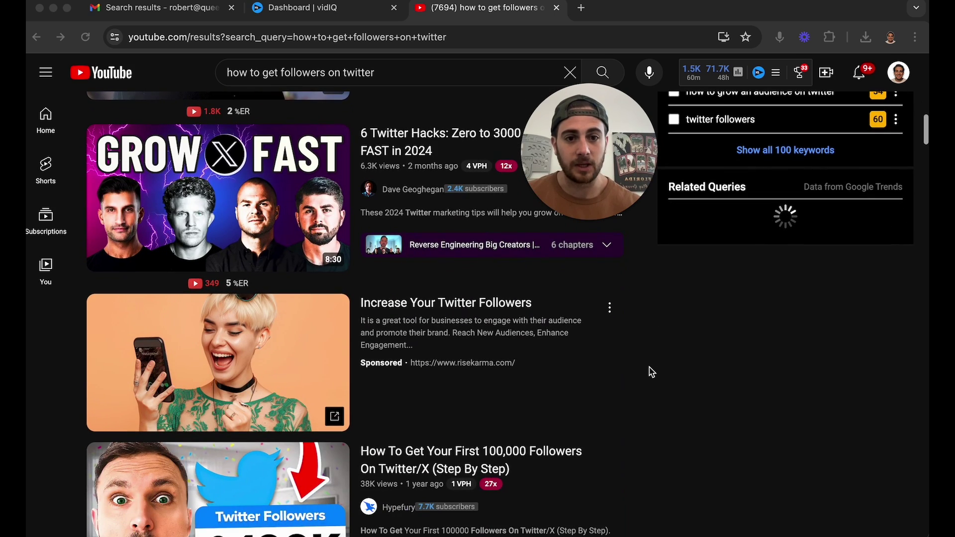
scroll(650, 370, "down", 2)
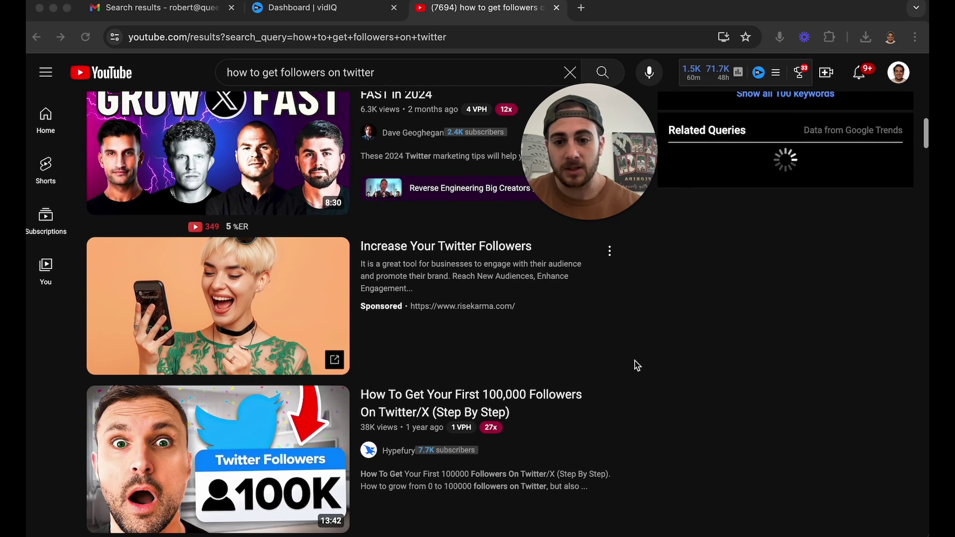
scroll(634, 363, "up", 10)
scroll(635, 364, "down", 1)
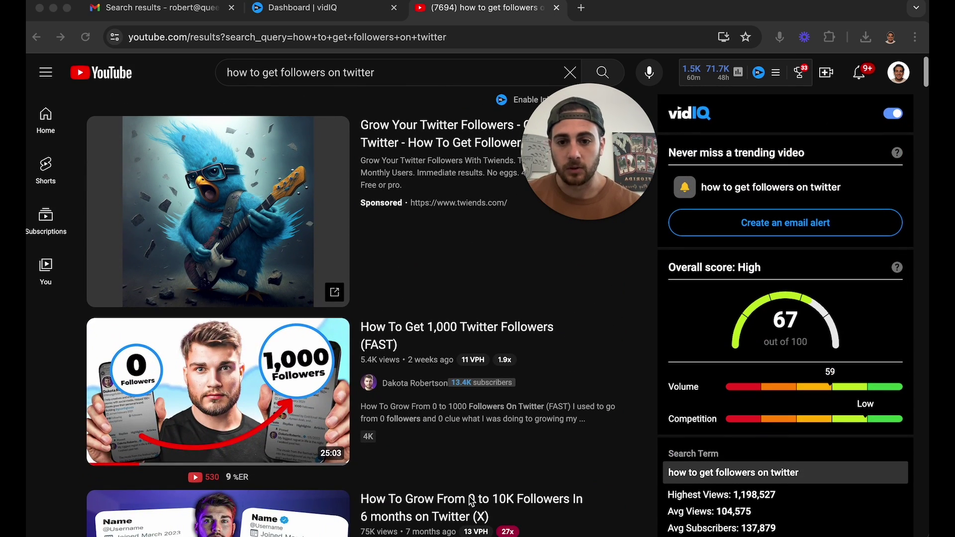
scroll(480, 409, "down", 3)
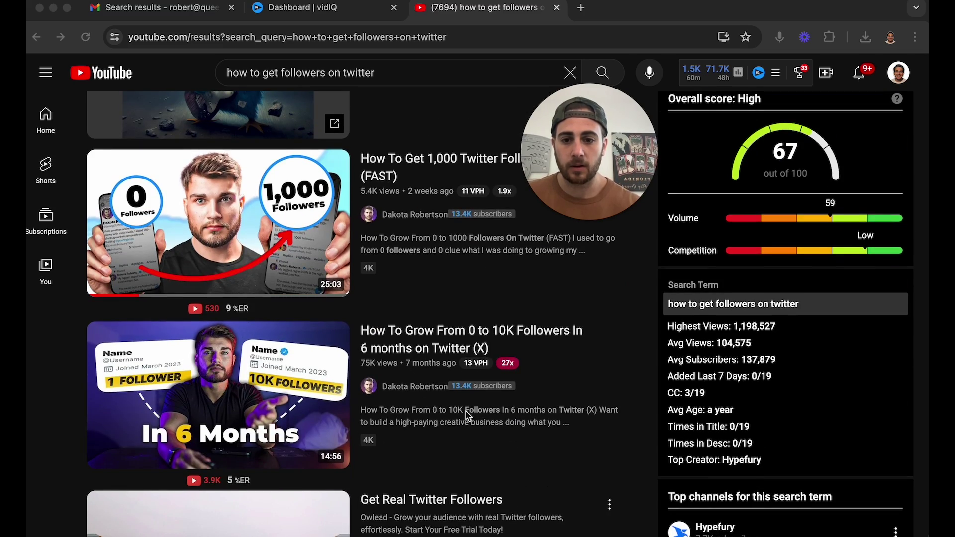
scroll(467, 415, "down", 9)
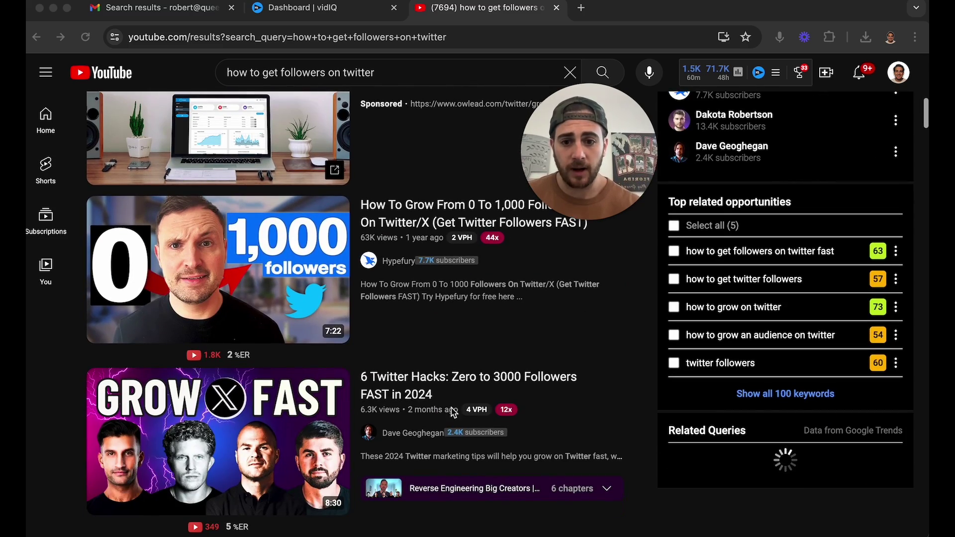
scroll(453, 412, "up", 11)
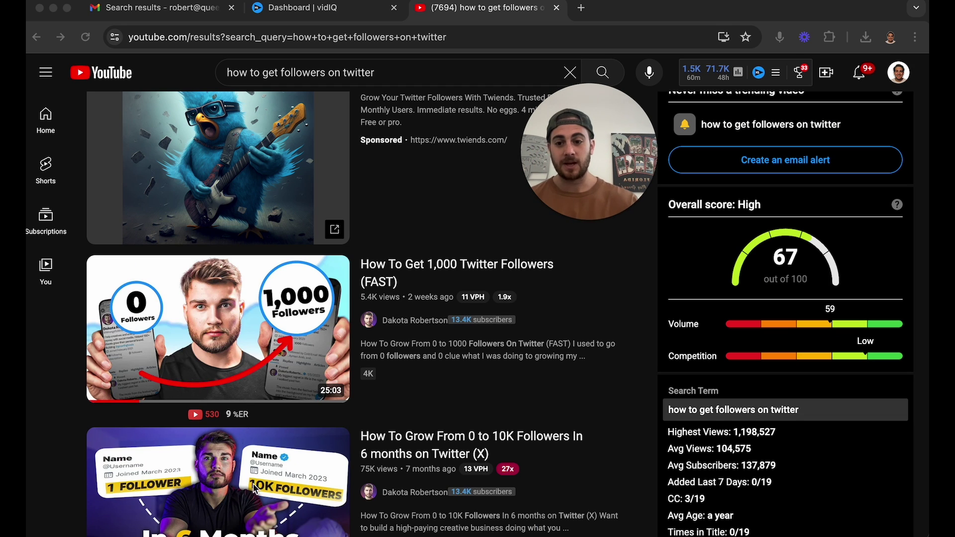
left_click(292, 492)
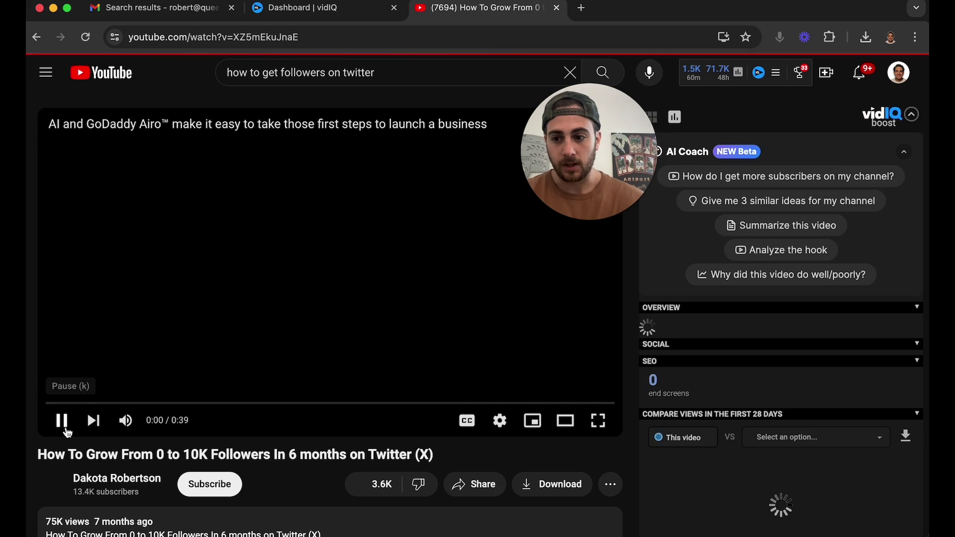
Step: Pause the ad and open 'If I Wanted to Grow An Audience in 2024, I'd Do This' in a background tab
left_click(63, 422)
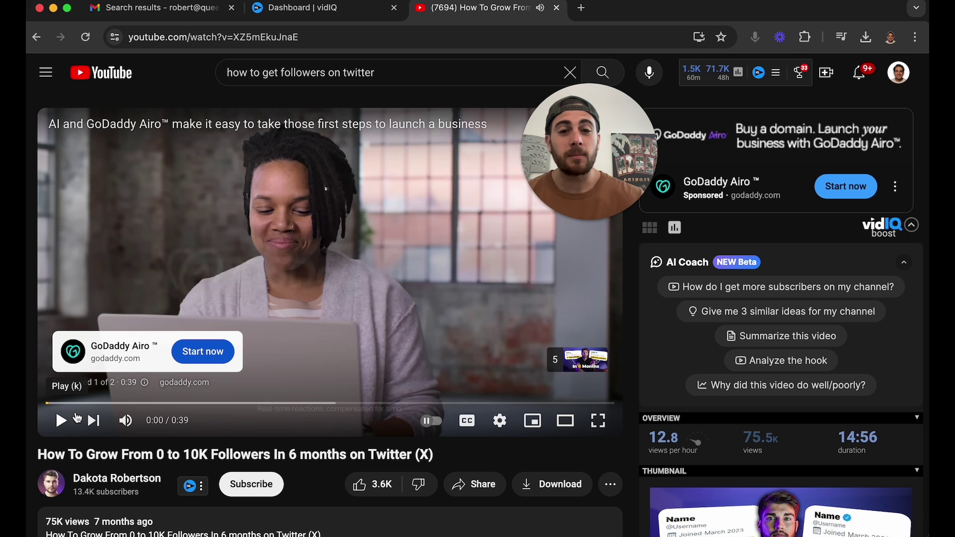
scroll(669, 335, "down", 3)
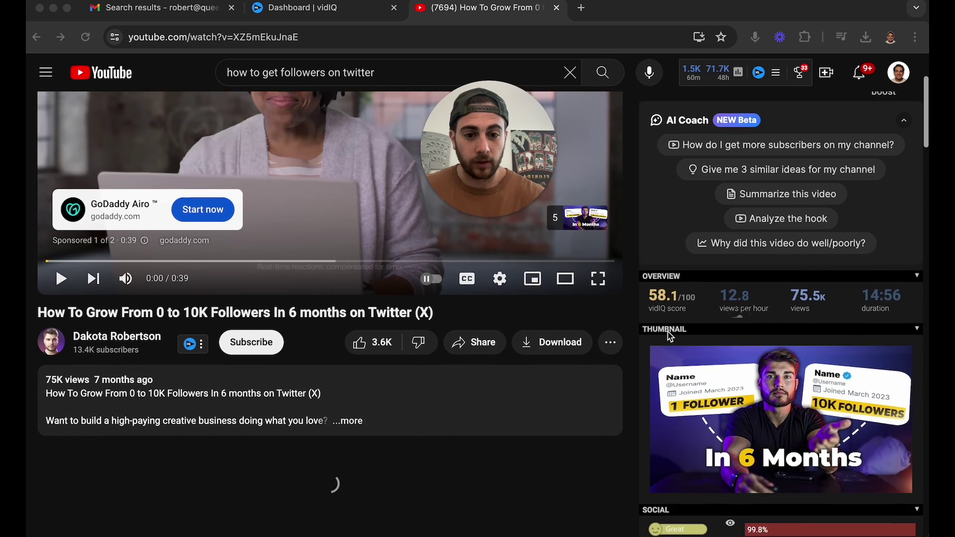
scroll(669, 336, "down", 12)
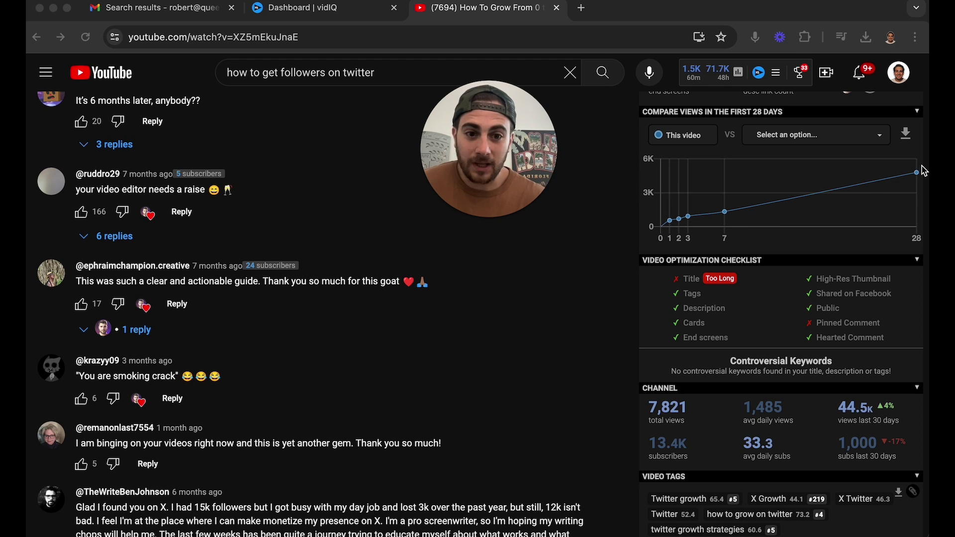
scroll(829, 308, "down", 5)
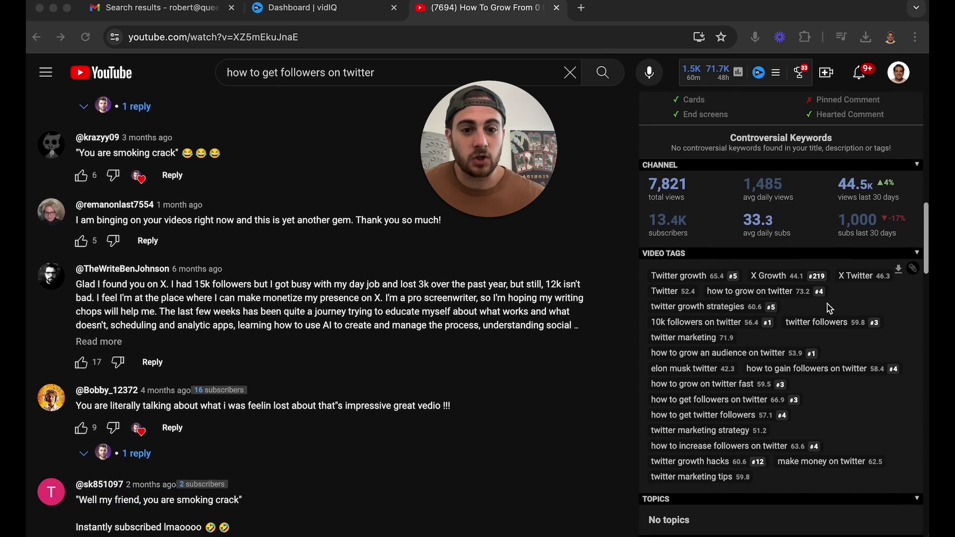
scroll(829, 308, "down", 1)
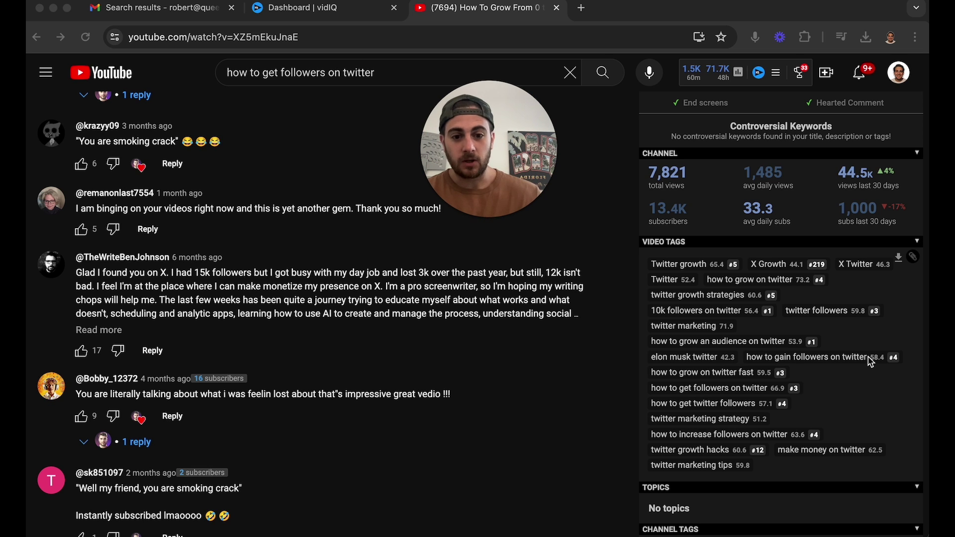
scroll(871, 362, "down", 6)
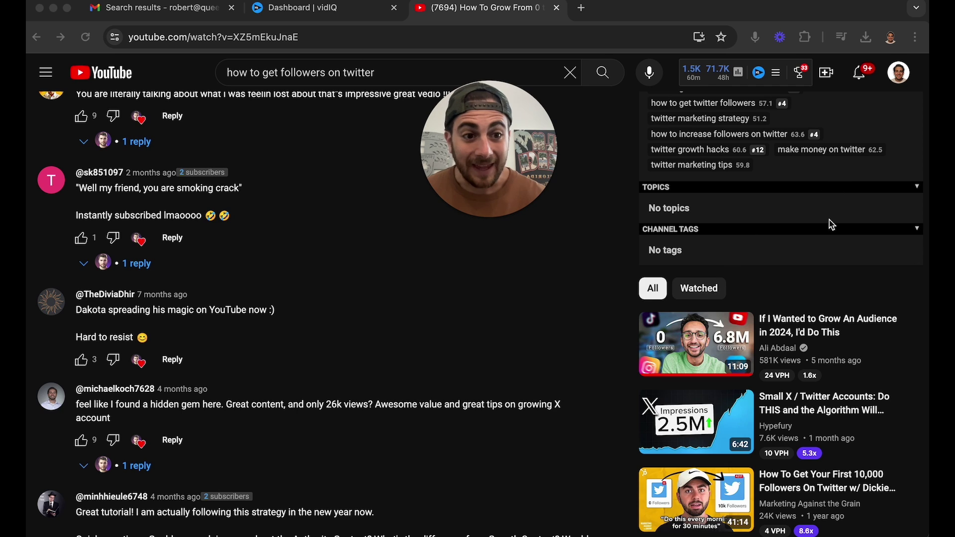
left_click(776, 349, "super")
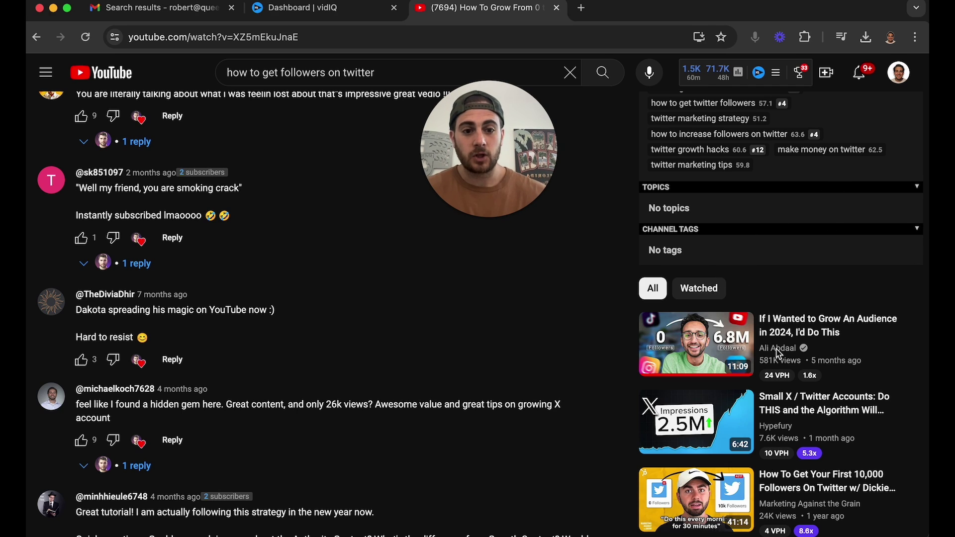
left_click(606, 11)
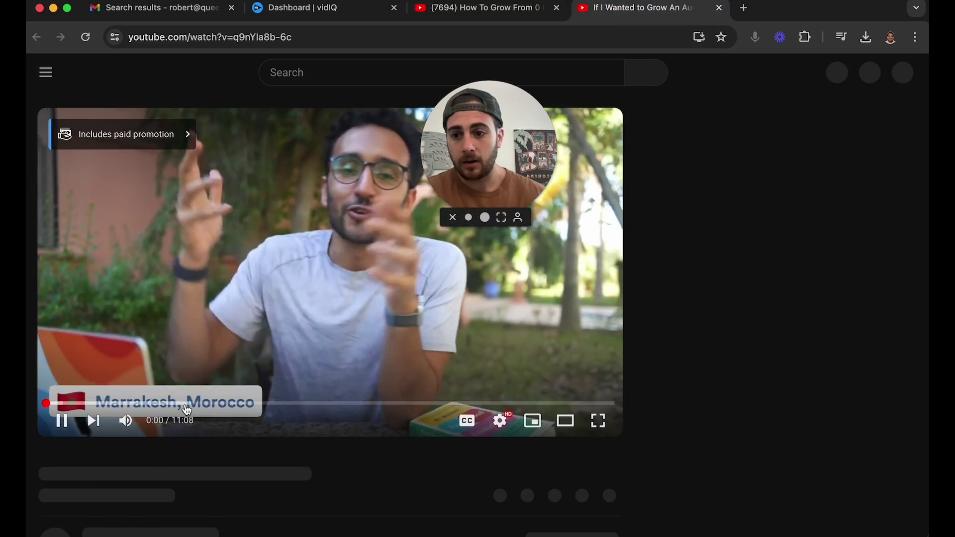
scroll(422, 420, "down", 13)
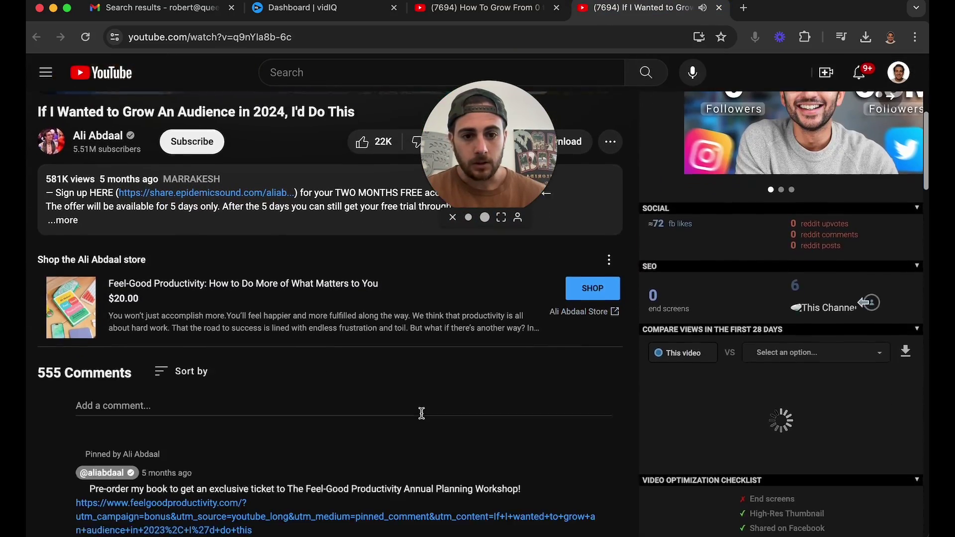
scroll(422, 419, "down", 9)
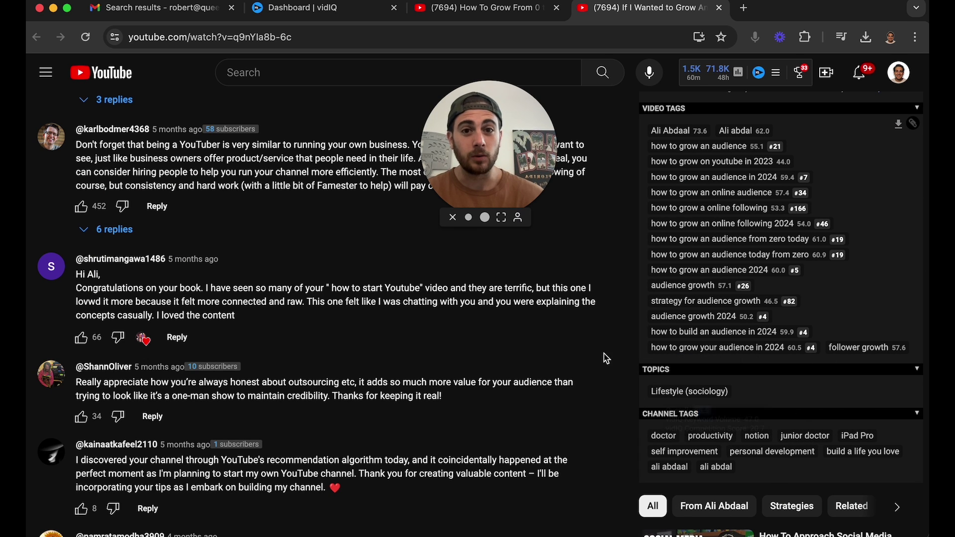
left_click(453, 19)
scroll(697, 348, "up", 10)
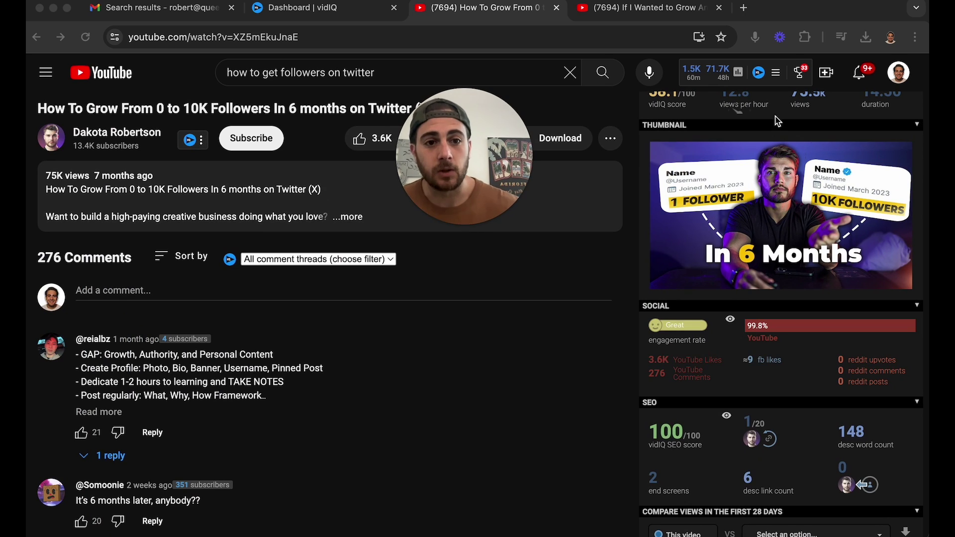
Step: Search vidIQ's Most Viewed tool for 'youtube algorithm'
left_click(780, 79)
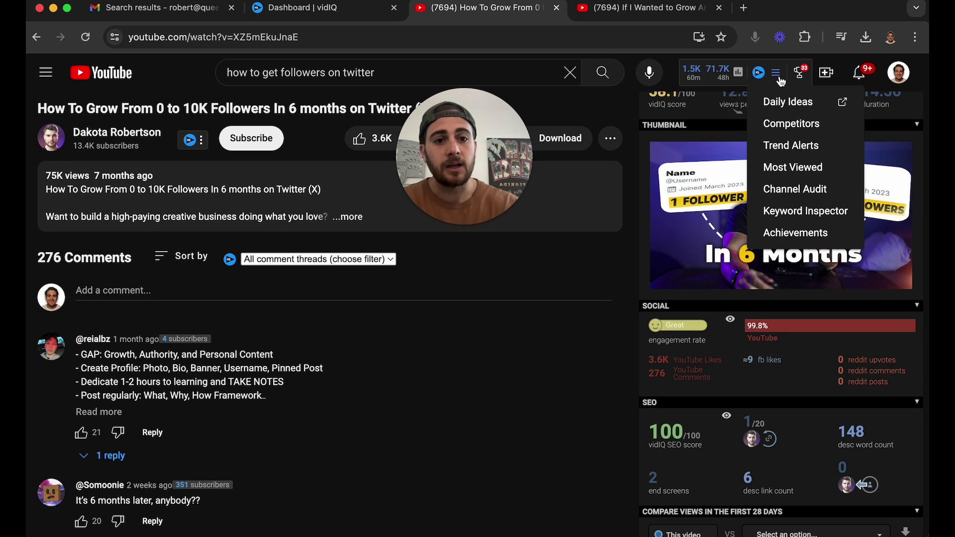
left_click(791, 169)
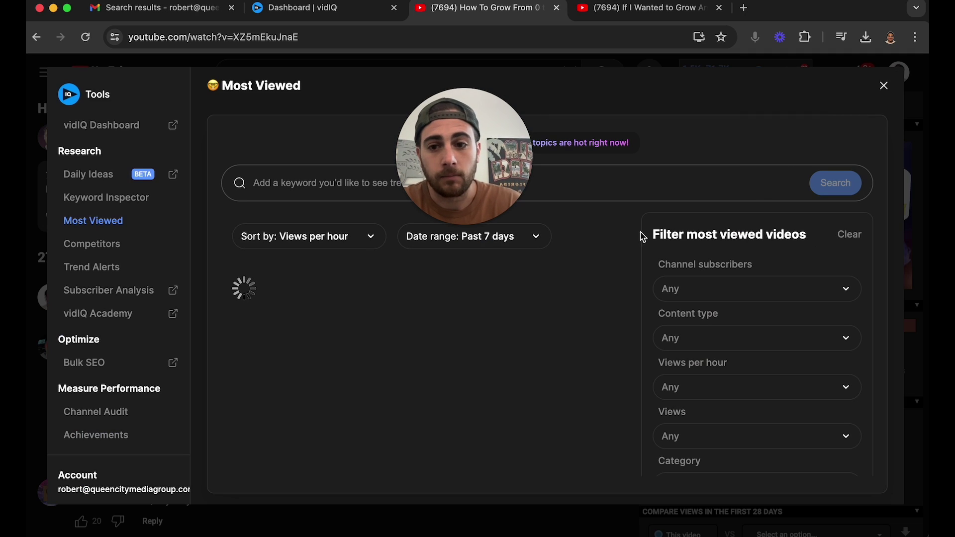
left_click(363, 183)
type("youtube algorithm")
key("Return")
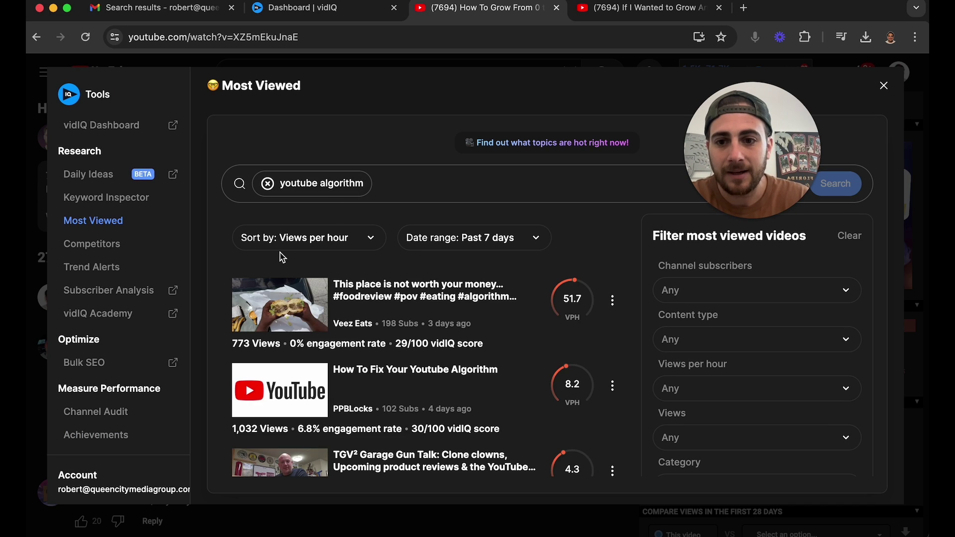
Step: Sort the results by Views and limit them to the Past 30 days
left_click(432, 238)
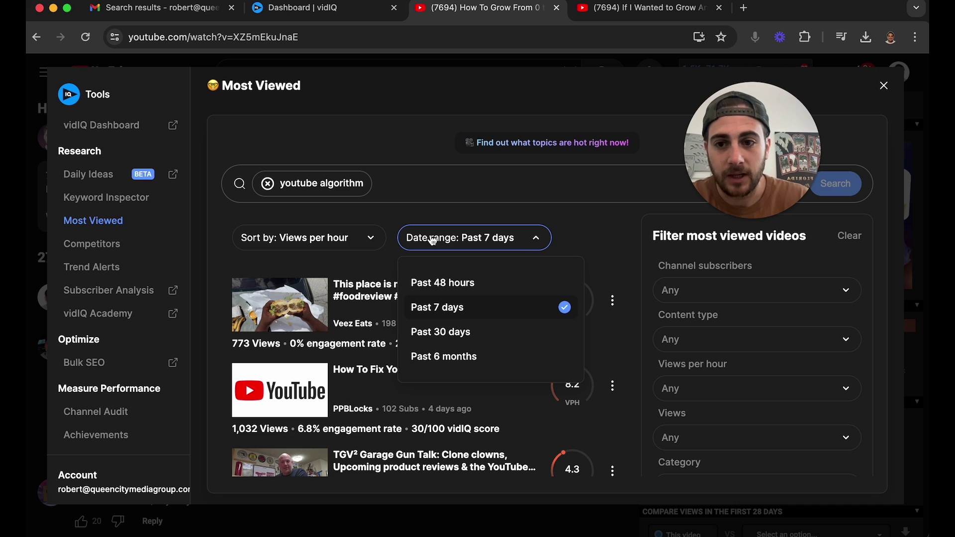
left_click(347, 244)
left_click(318, 308)
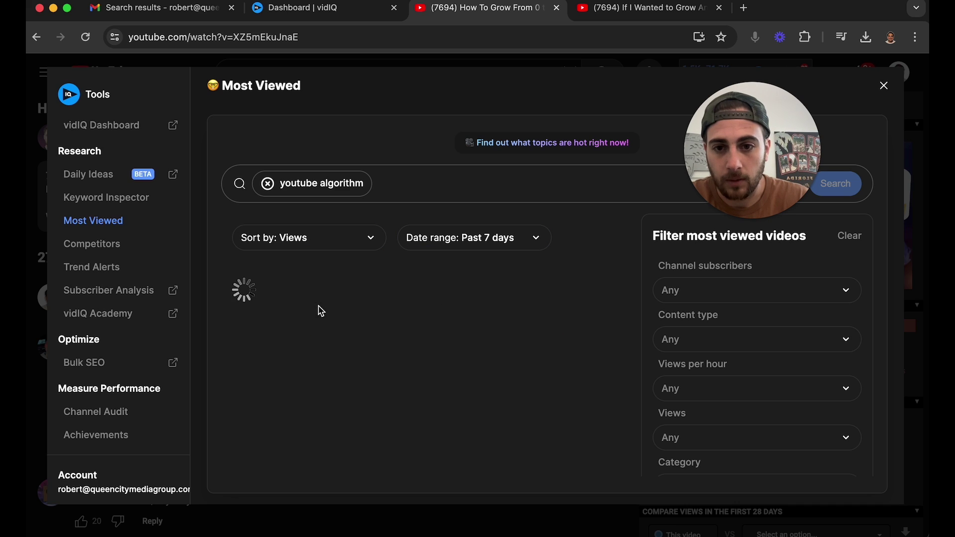
left_click(470, 242)
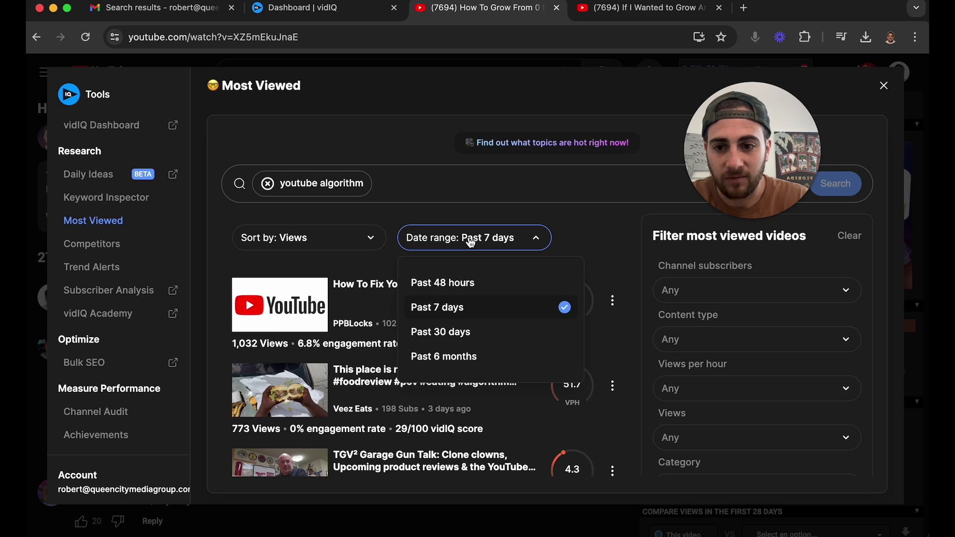
left_click(446, 340)
scroll(430, 251, "down", 1)
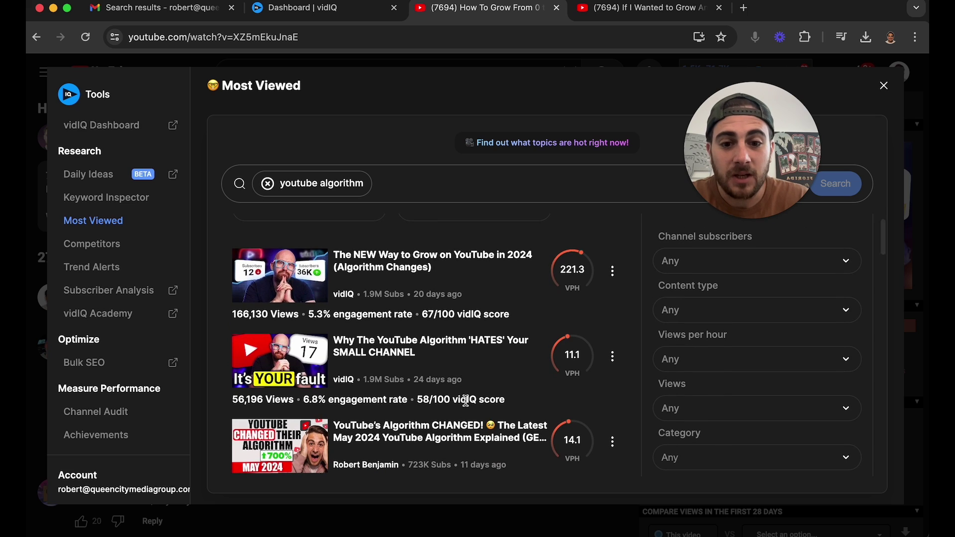
scroll(500, 293, "down", 4)
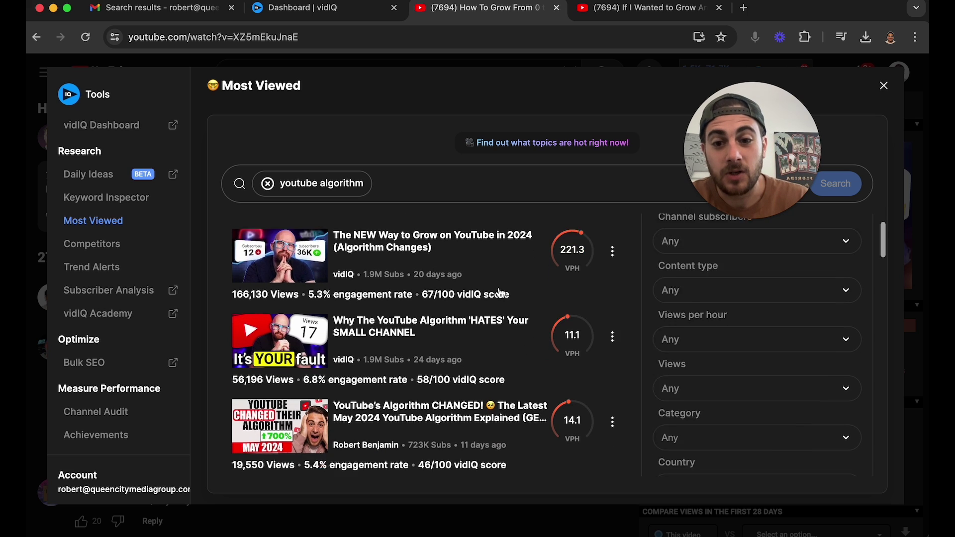
scroll(500, 292, "up", 5)
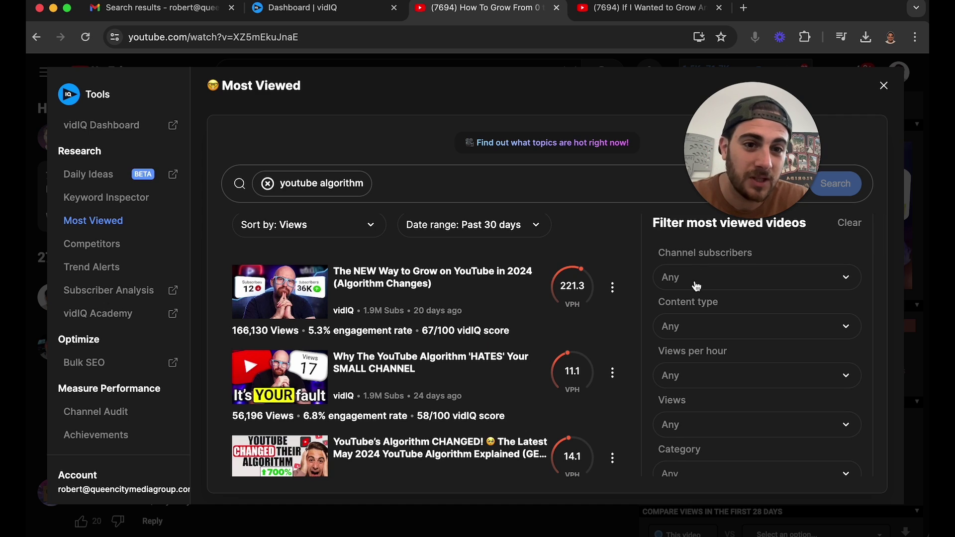
Step: Check the subscriber and content-type filters without changing them, and open Daily Ideas in a new tab
left_click(695, 286)
left_click(696, 286)
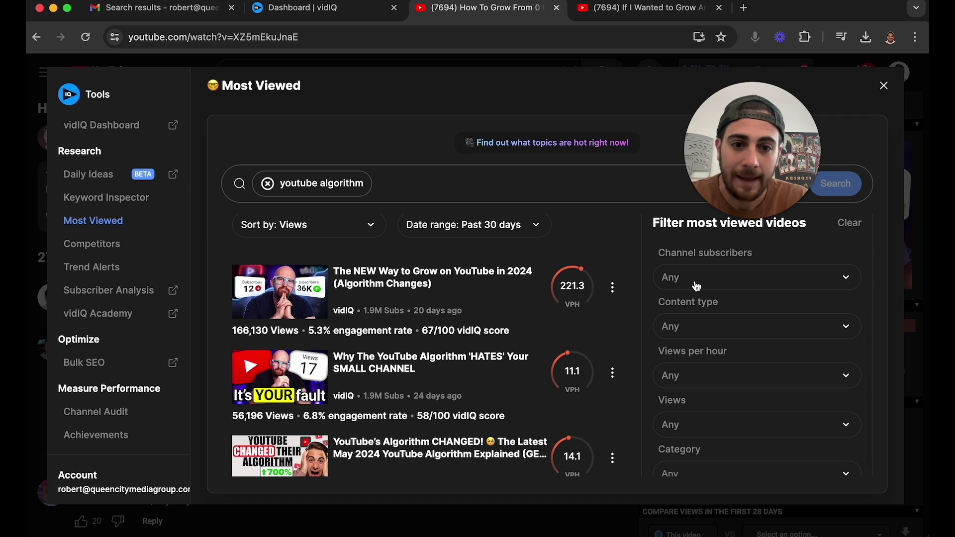
left_click(687, 332)
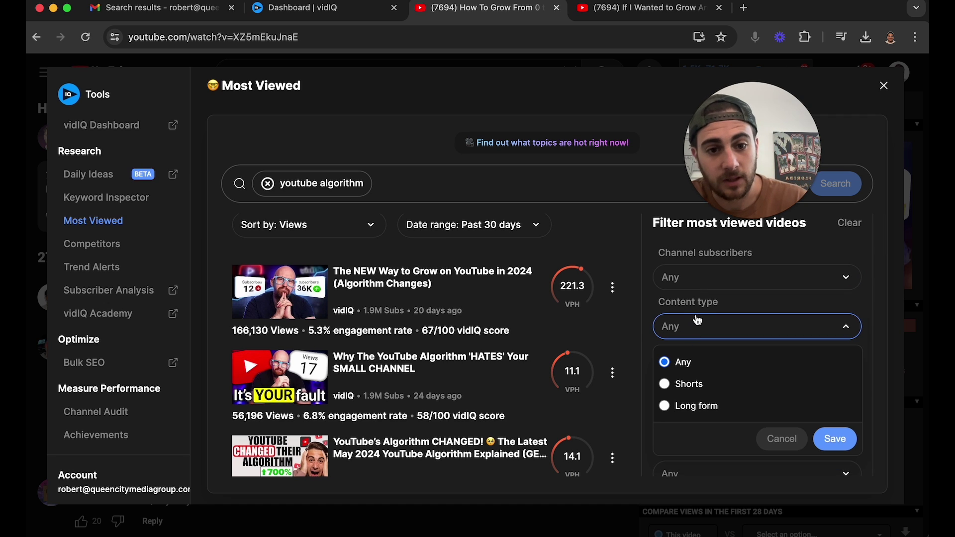
left_click(699, 326)
scroll(699, 326, "down", 3)
scroll(699, 325, "down", 2)
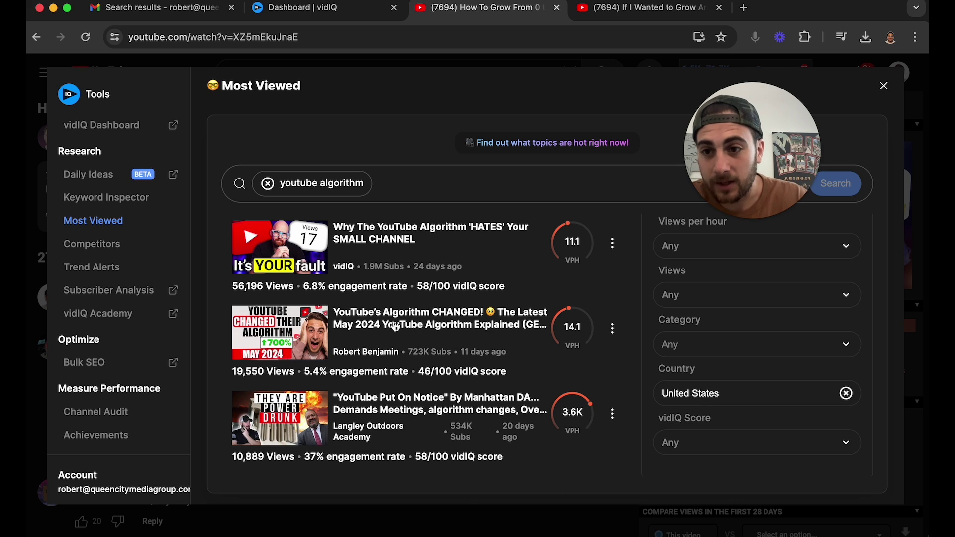
left_click(92, 179)
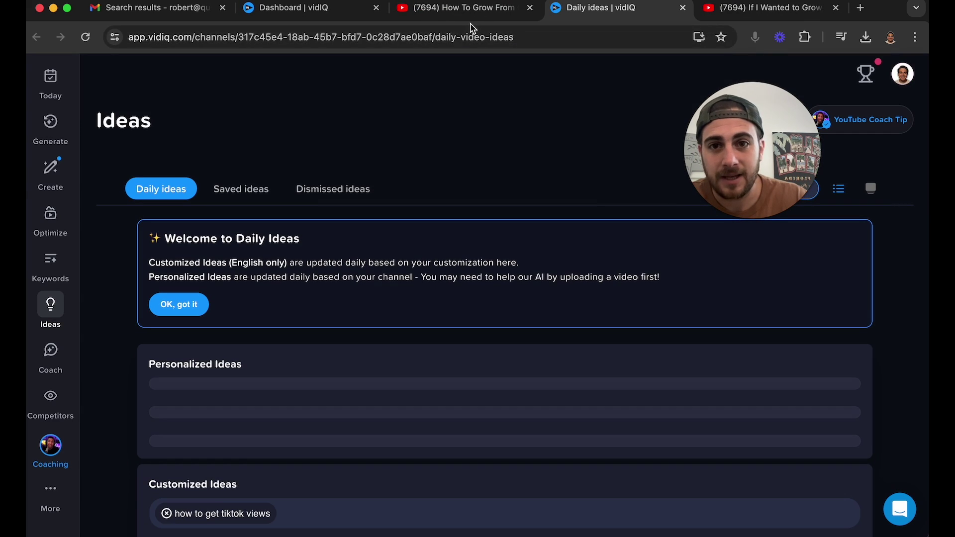
left_click(453, 9)
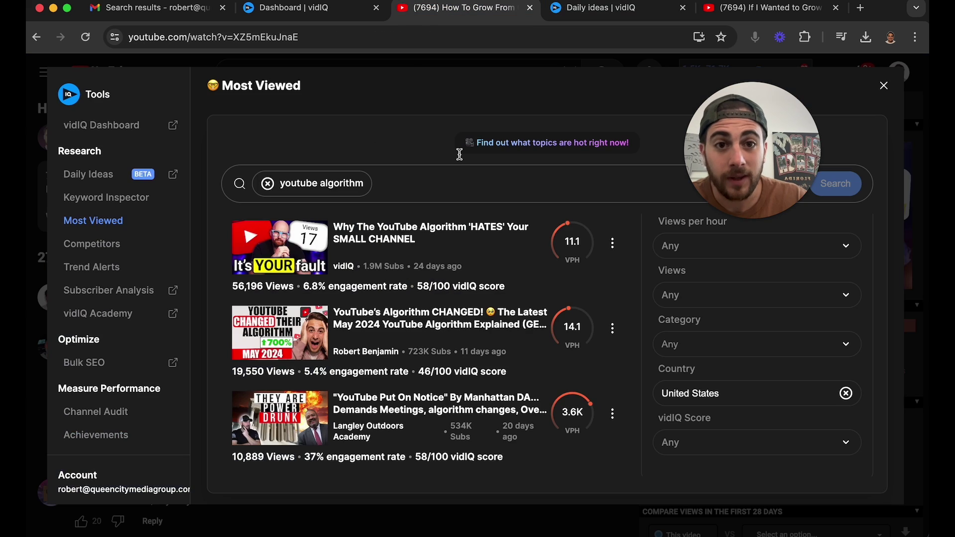
Step: Review this week's competitor videos sorted by VPH, then close the vidIQ tools panel
left_click(92, 245)
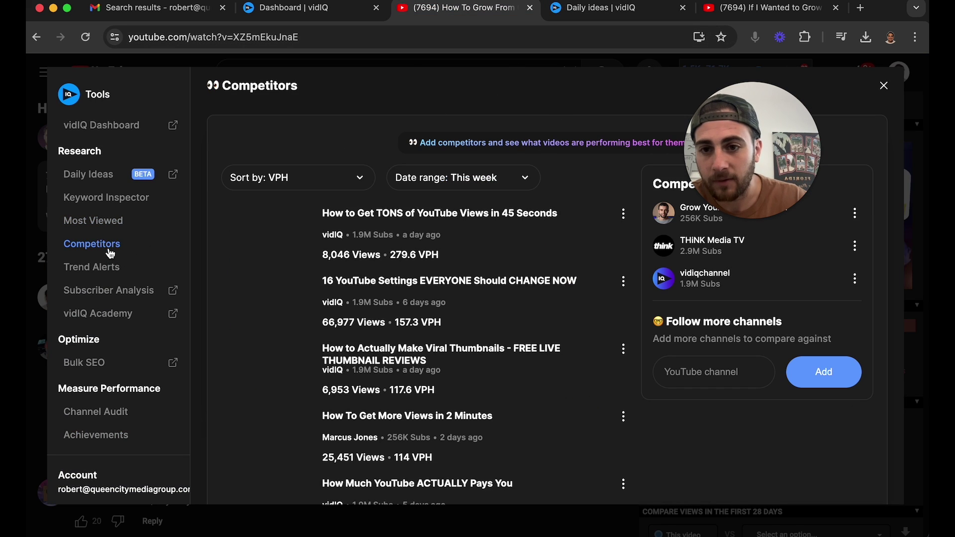
left_click_drag(781, 168, 839, 99)
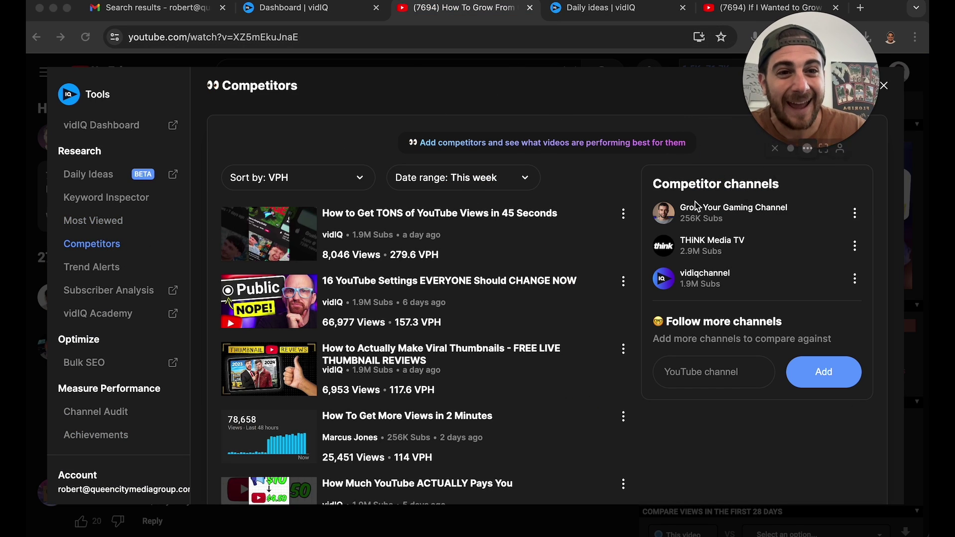
left_click(309, 180)
left_click(321, 182)
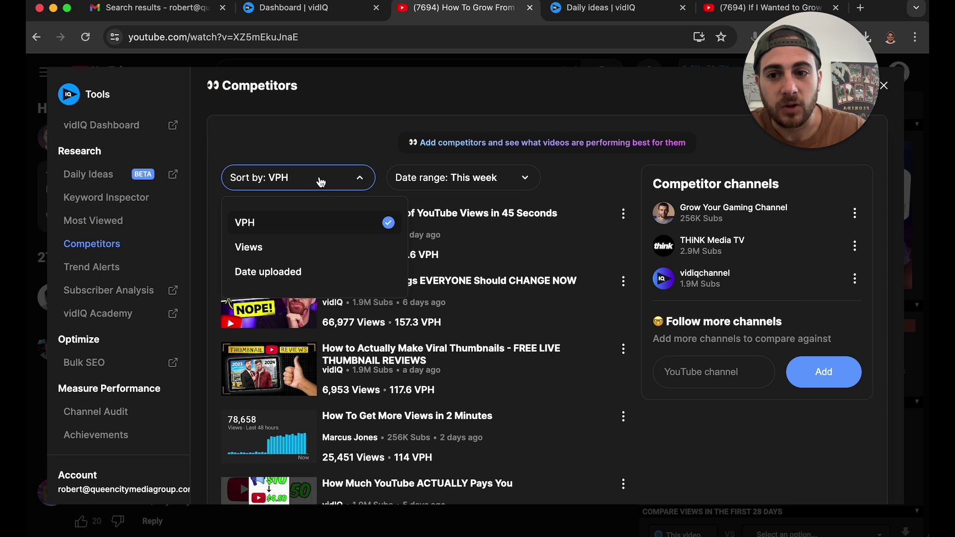
left_click(351, 172)
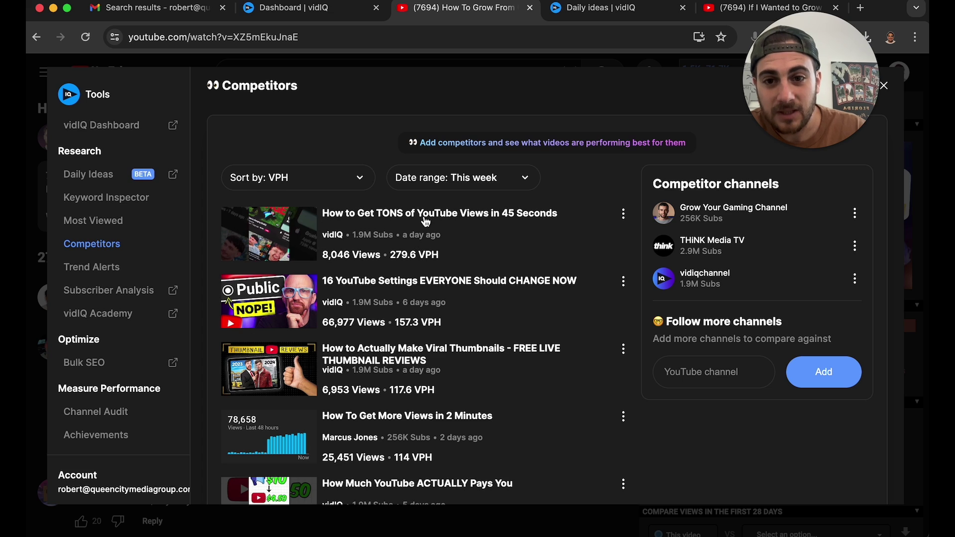
scroll(326, 338, "down", 2)
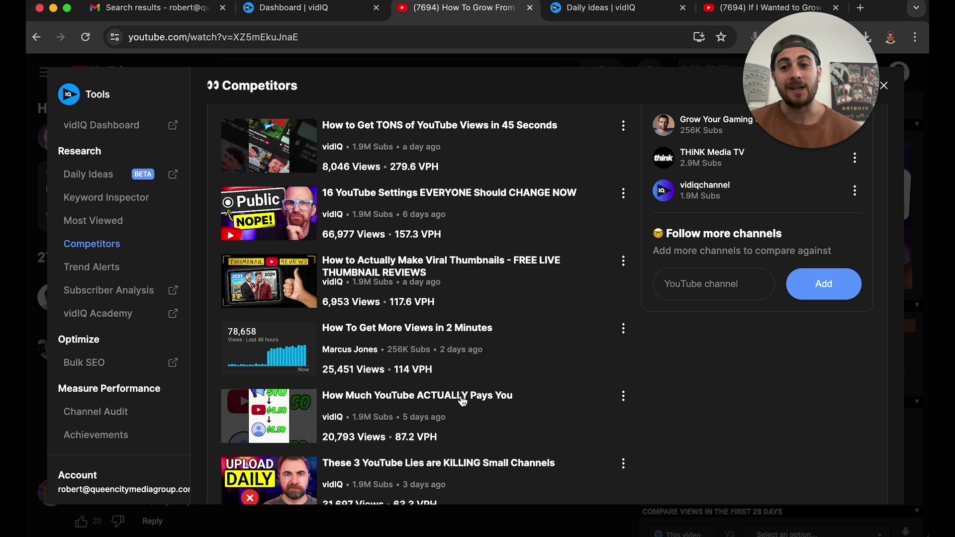
scroll(460, 391, "up", 2)
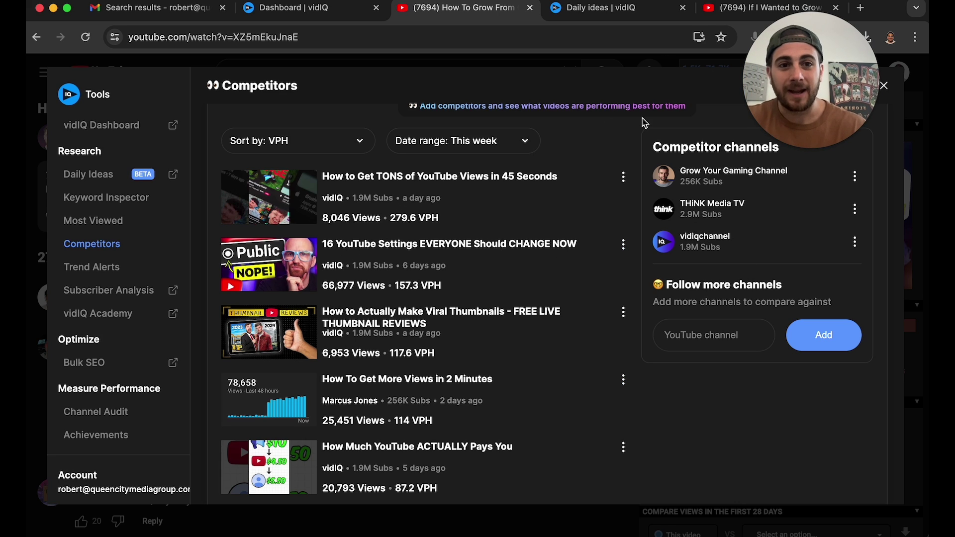
left_click(884, 86)
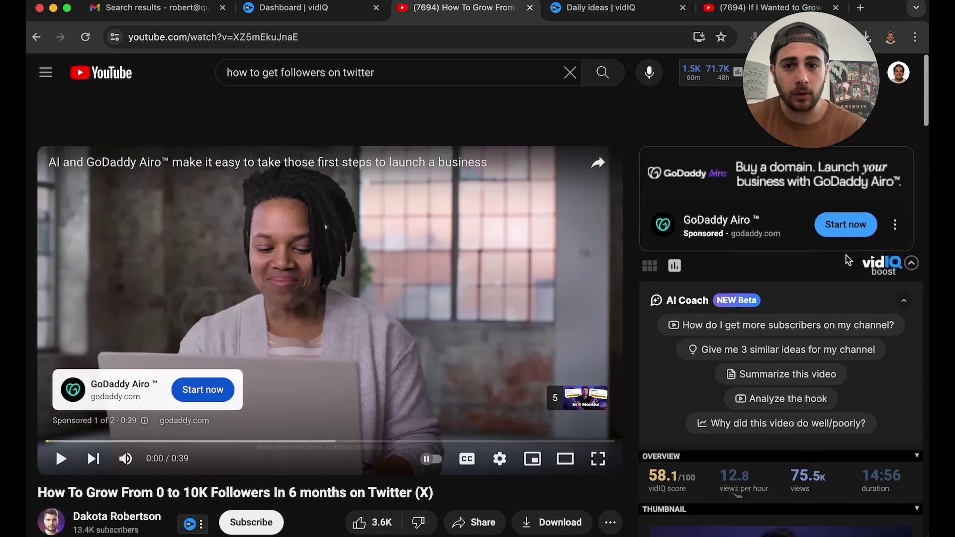
Step: Go from your channel page to its videos list in YouTube Studio
scroll(848, 260, "down", 1)
left_click(898, 73)
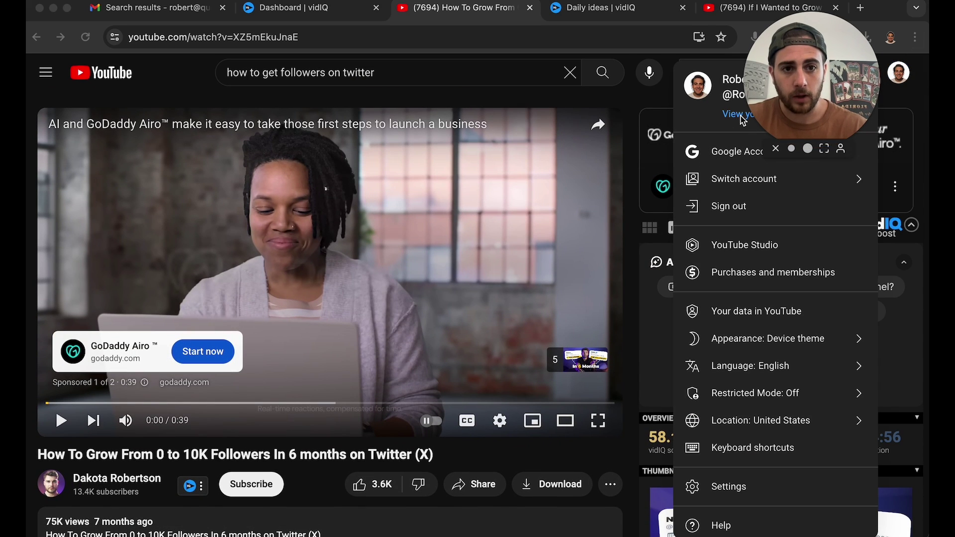
left_click(742, 114)
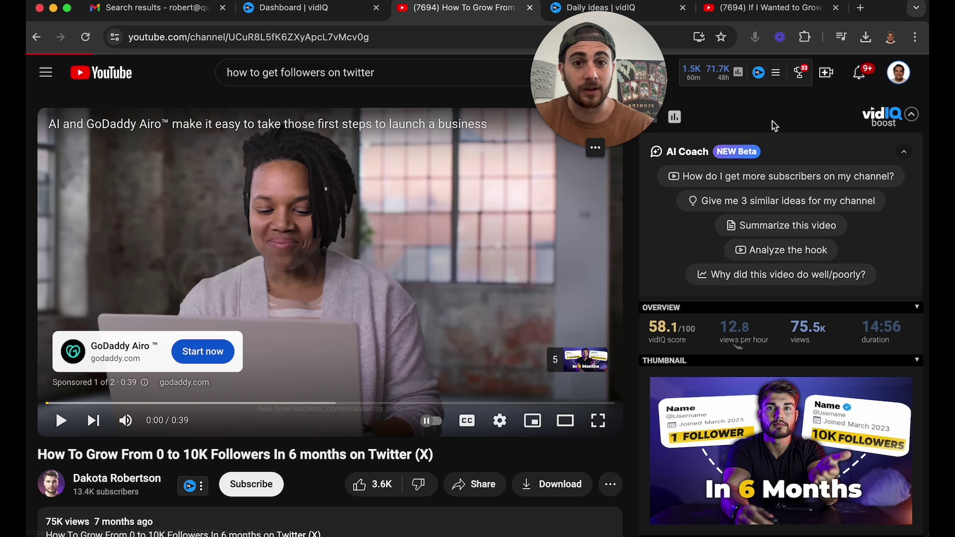
left_click(224, 372)
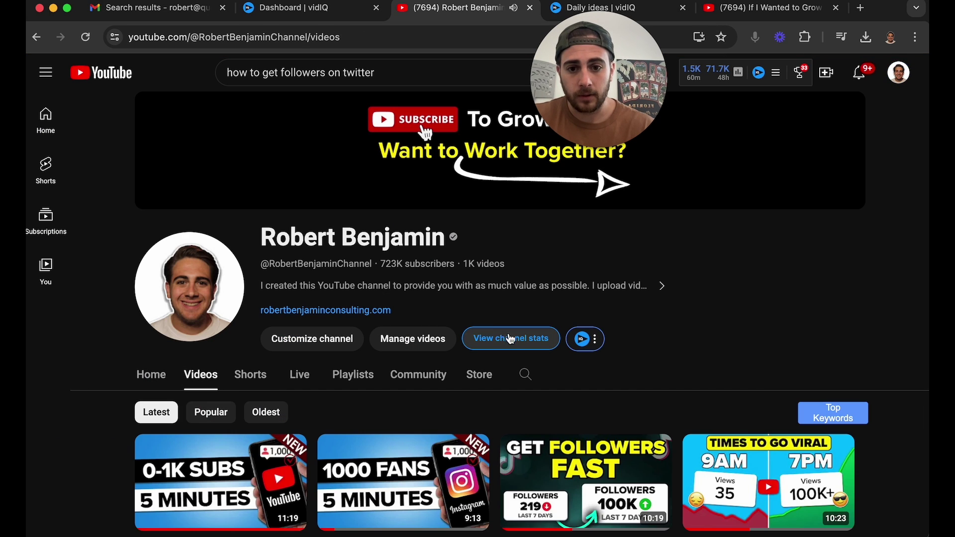
left_click(413, 347)
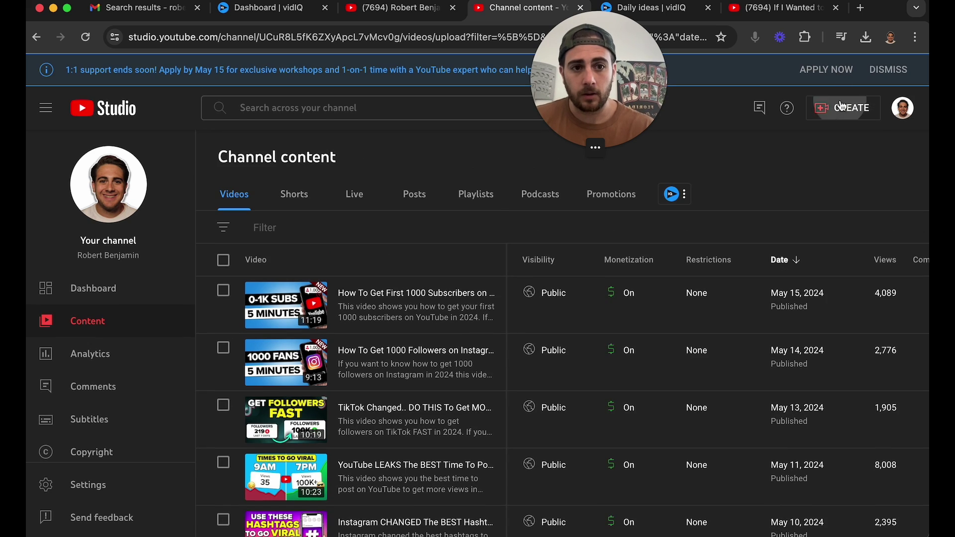
Step: Start uploading 'How to make money on Instagram.mp4' from Downloads
left_click(843, 107)
left_click(833, 134)
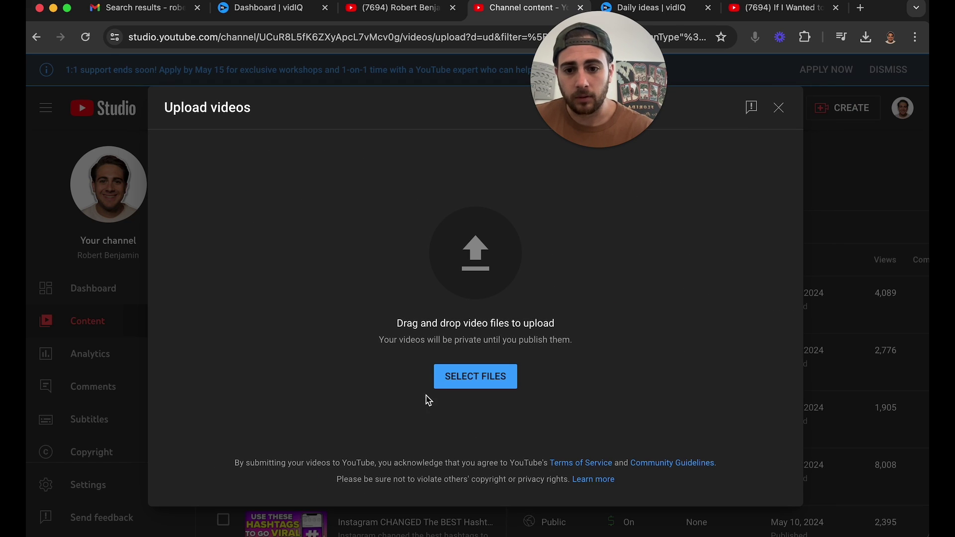
left_click(469, 384)
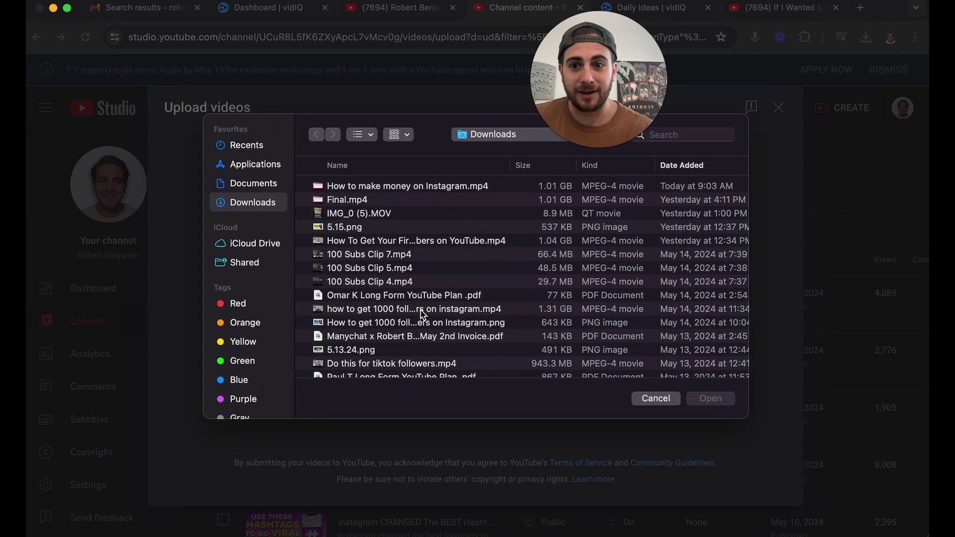
key("Escape")
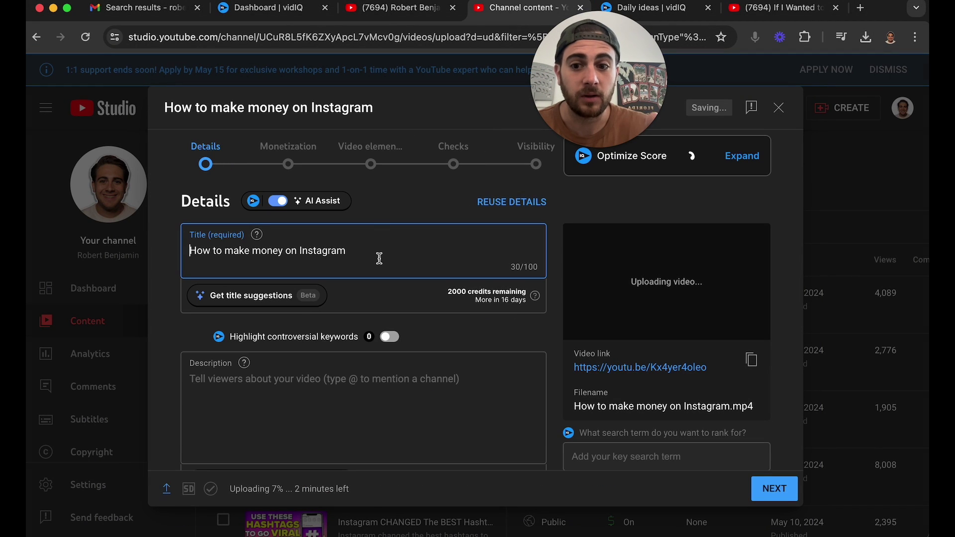
Step: Enter 'how to make money on instagram' as vidIQ's target search term and preview the search results
scroll(371, 314, "down", 1)
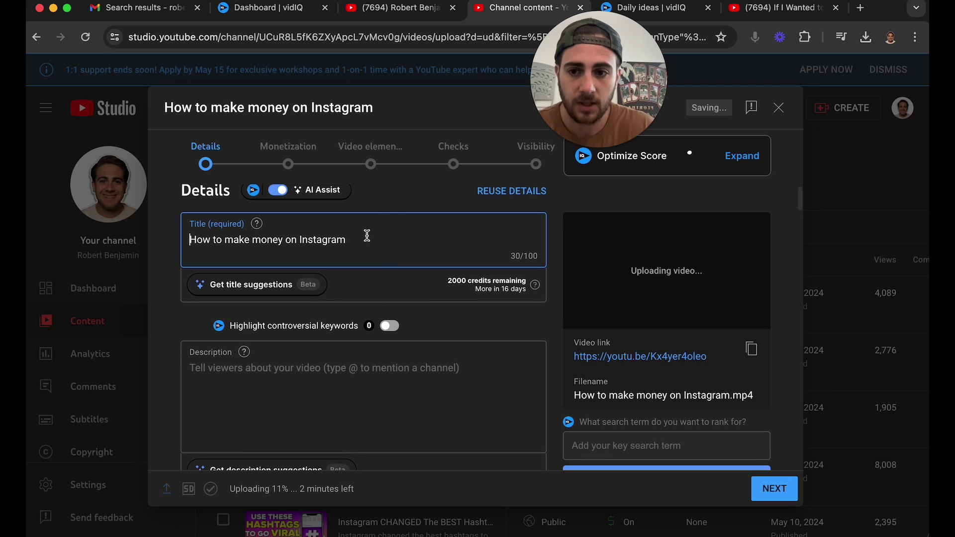
scroll(420, 290, "down", 5)
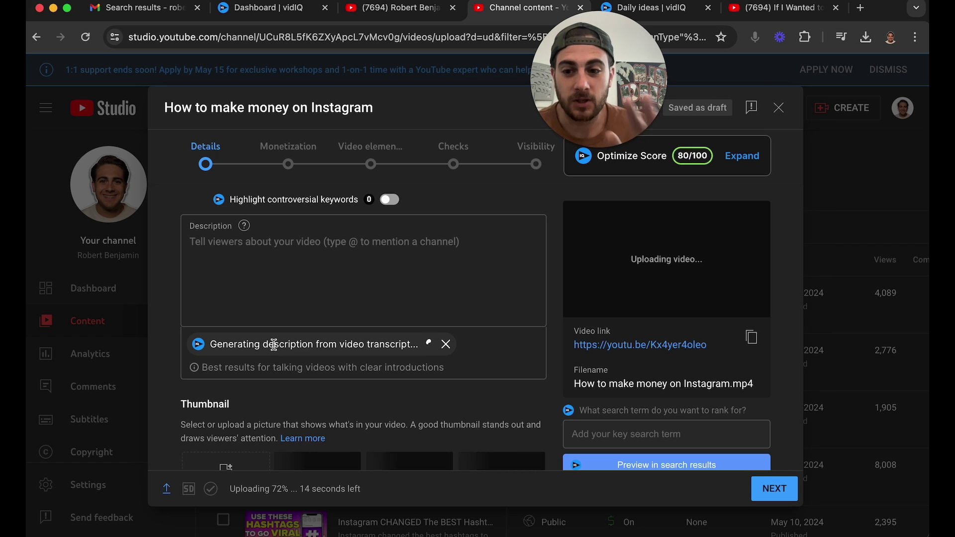
scroll(274, 345, "up", 2)
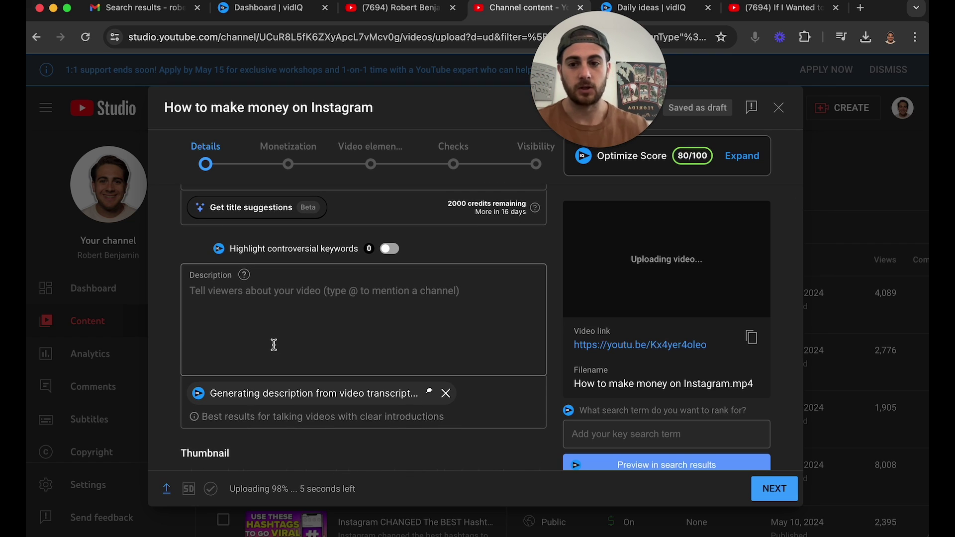
scroll(373, 378, "down", 4)
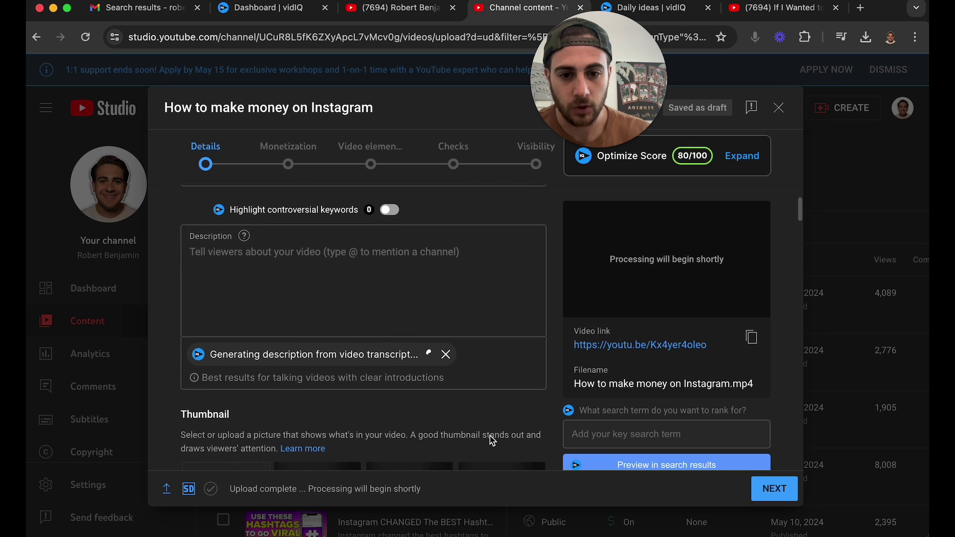
left_click(638, 432)
scroll(647, 431, "down", 5)
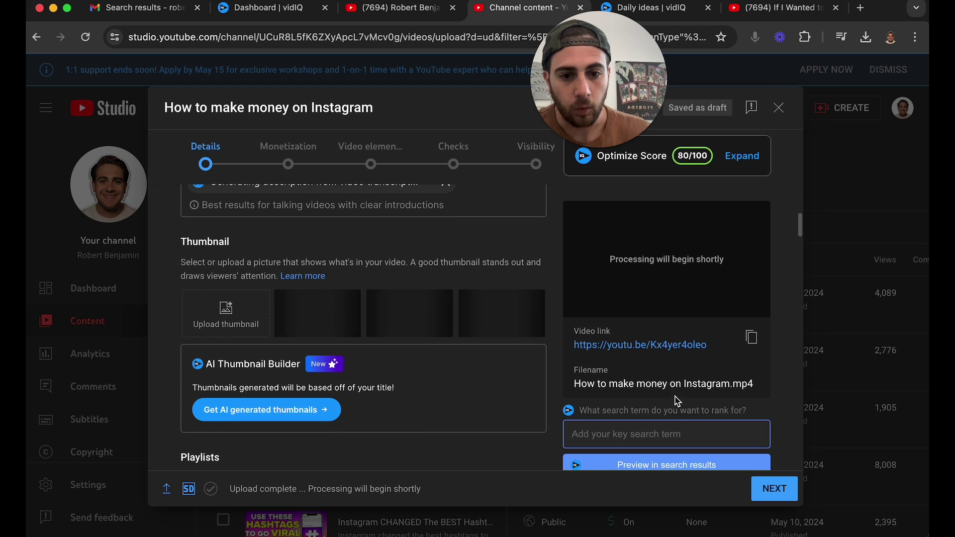
type("how to make money o")
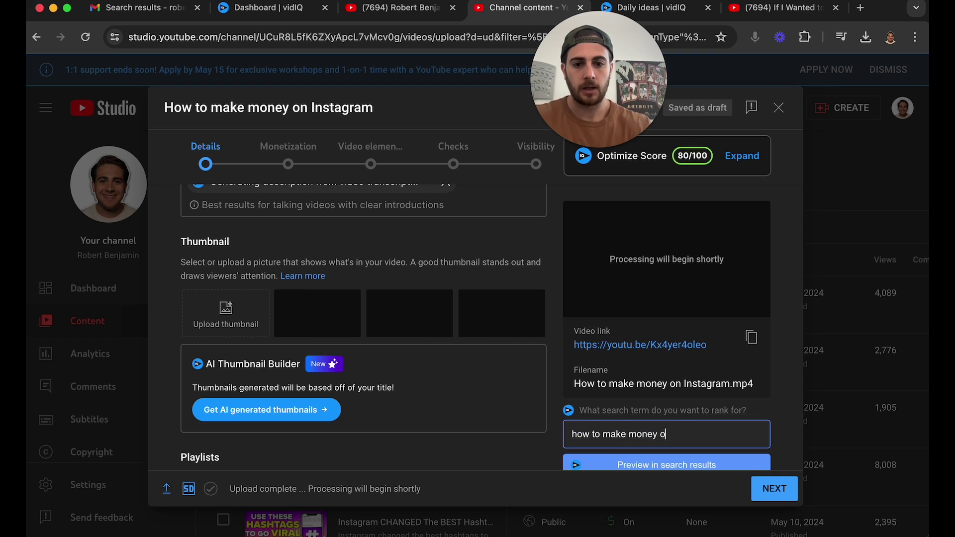
type("n instagram")
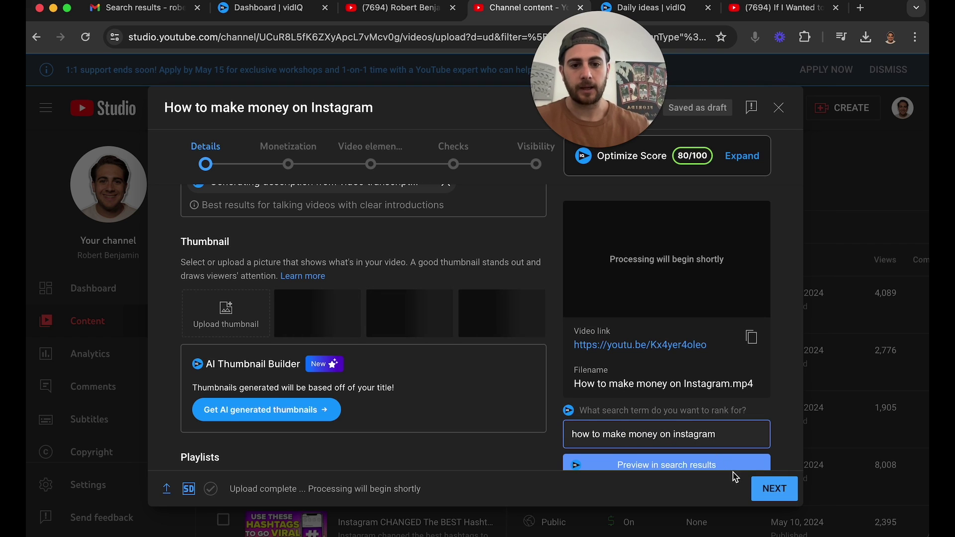
left_click(694, 466)
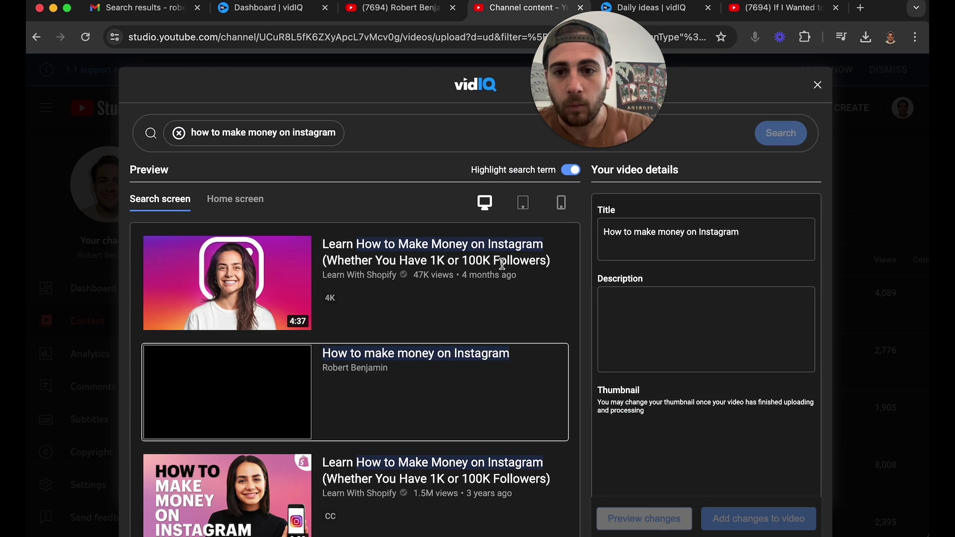
scroll(386, 356, "down", 2)
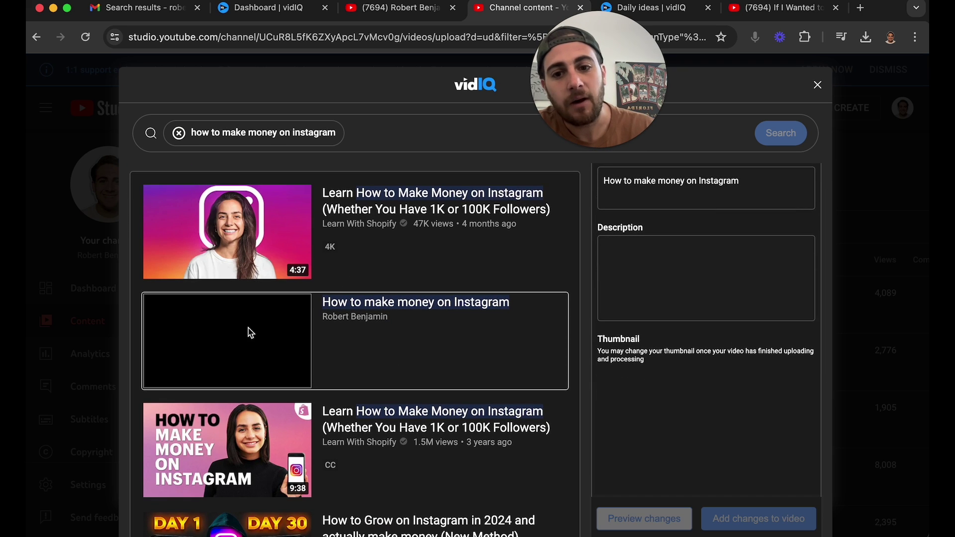
scroll(322, 421, "down", 5)
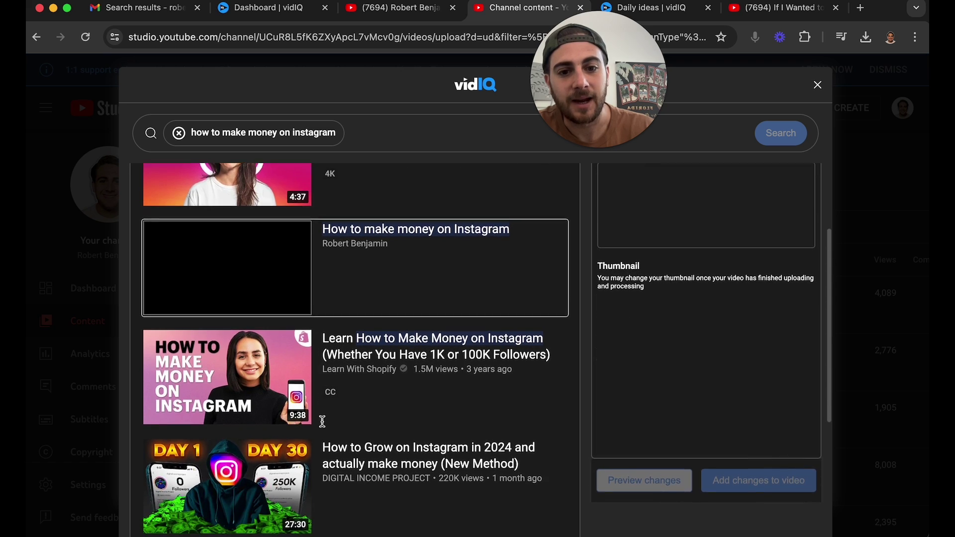
scroll(322, 422, "up", 7)
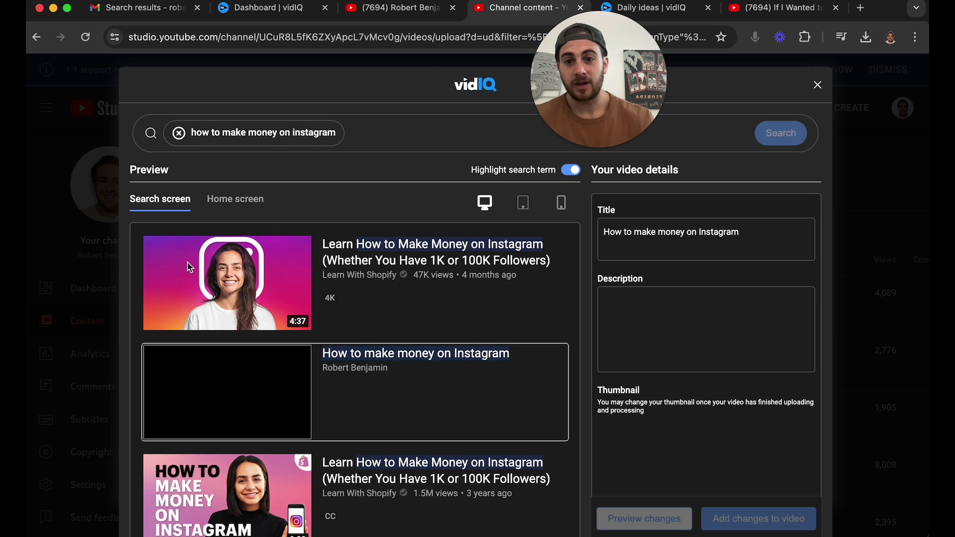
left_click(239, 199)
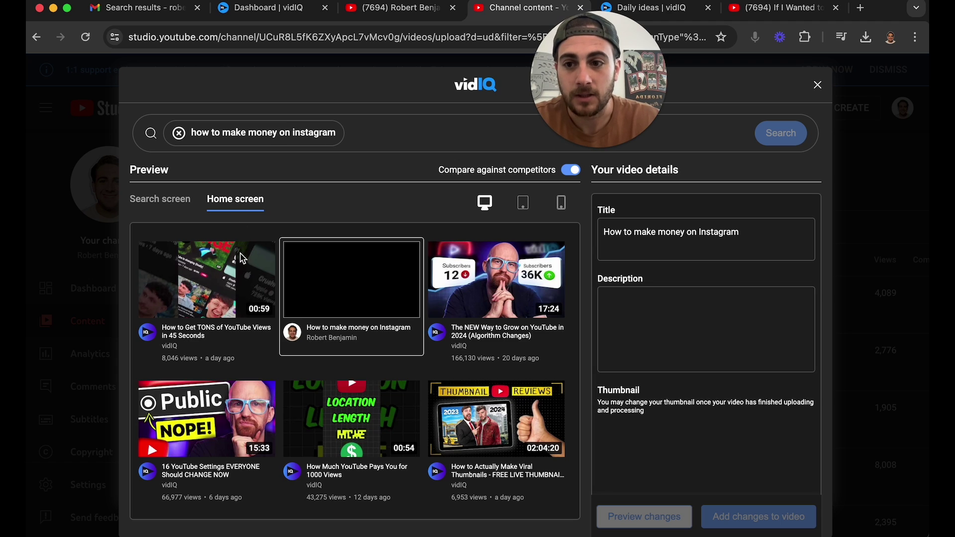
left_click(169, 203)
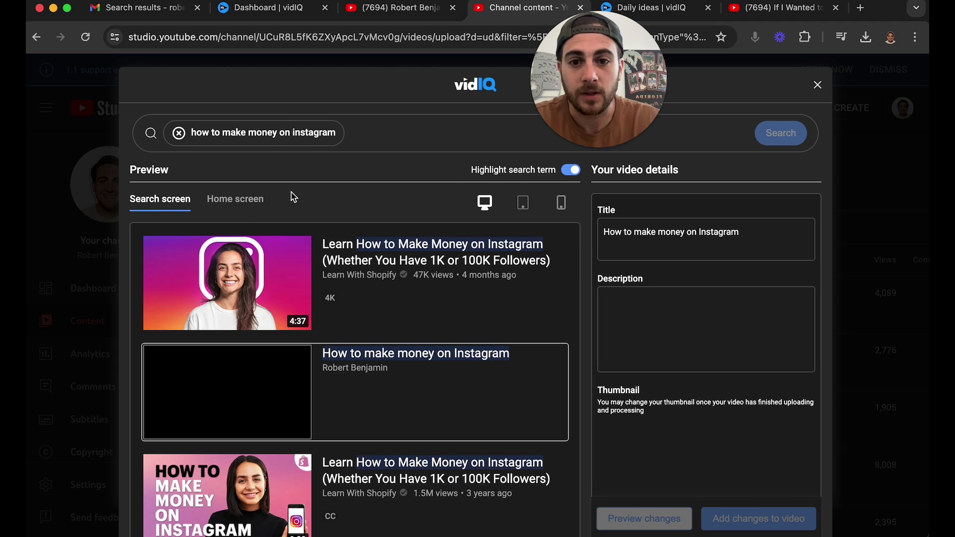
left_click(561, 203)
left_click(235, 199)
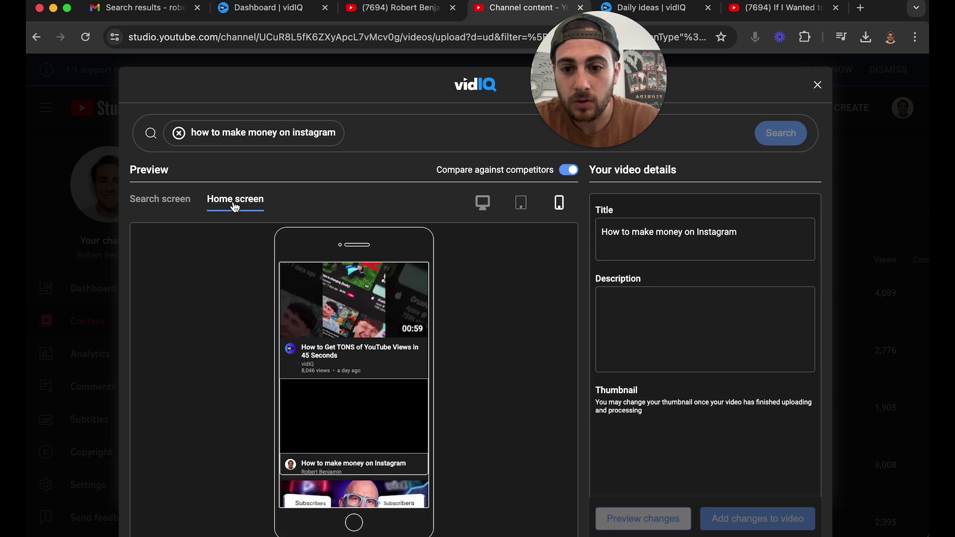
left_click(521, 202)
left_click(817, 85)
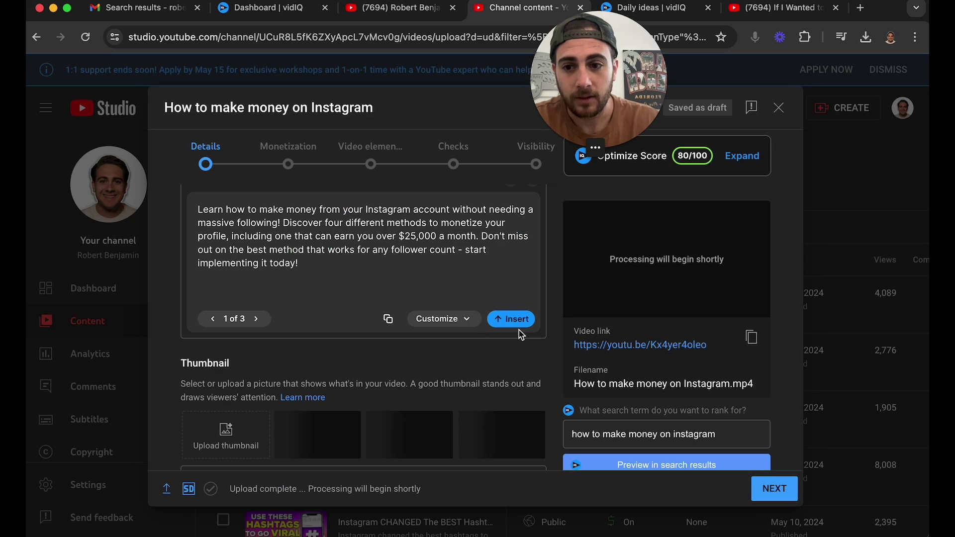
Step: Insert vidIQ's suggested description into the video description
scroll(437, 284, "up", 1)
scroll(437, 285, "up", 2)
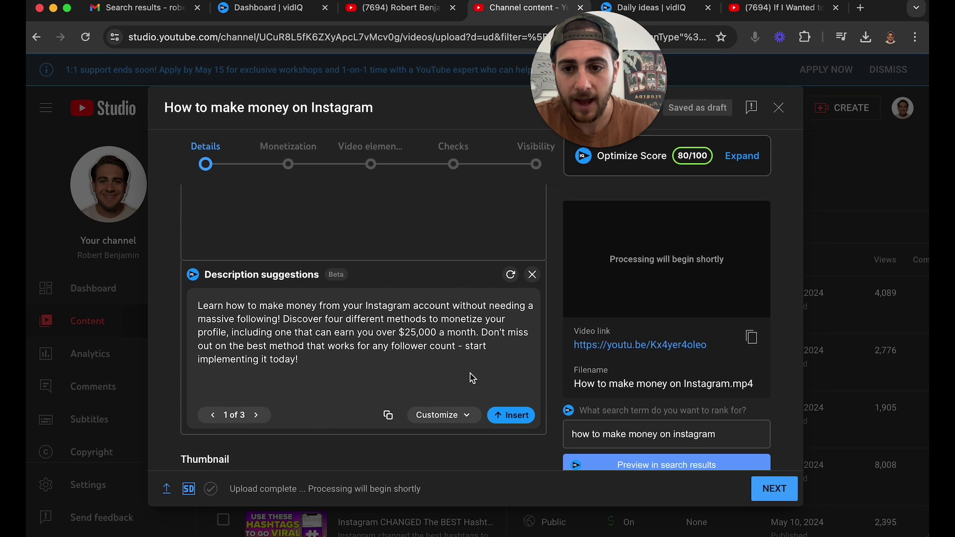
scroll(255, 415, "up", 1)
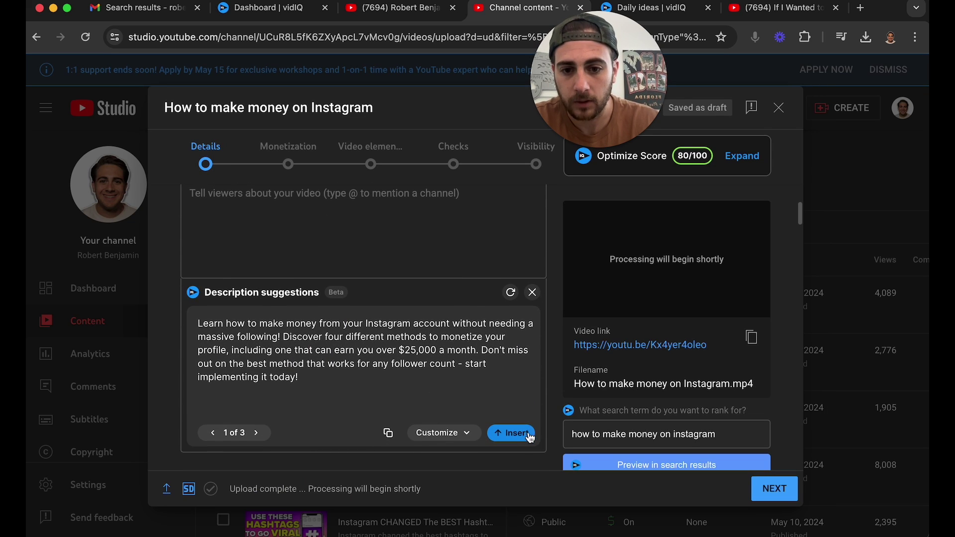
left_click(513, 433)
Step: Add the video to the Instagram playlist
scroll(442, 373, "down", 3)
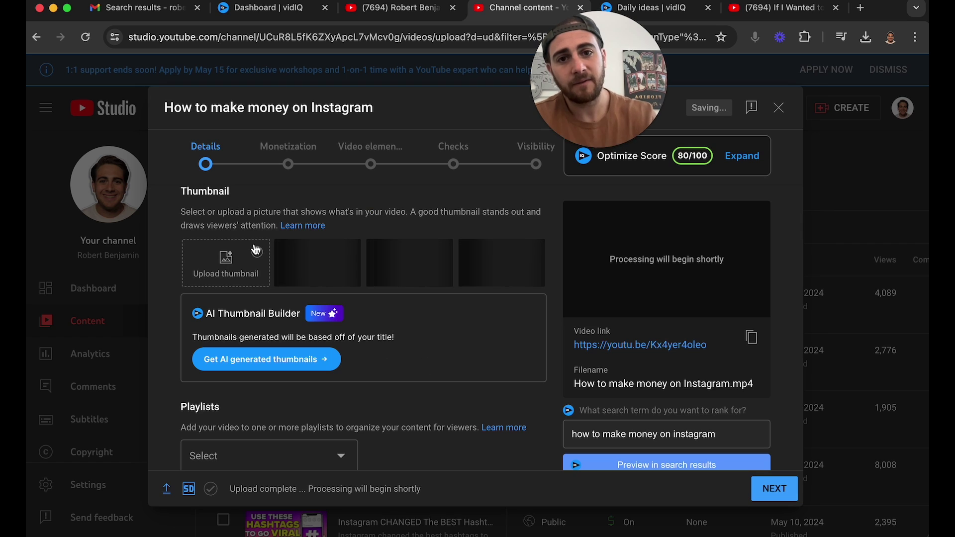
scroll(255, 250, "down", 2)
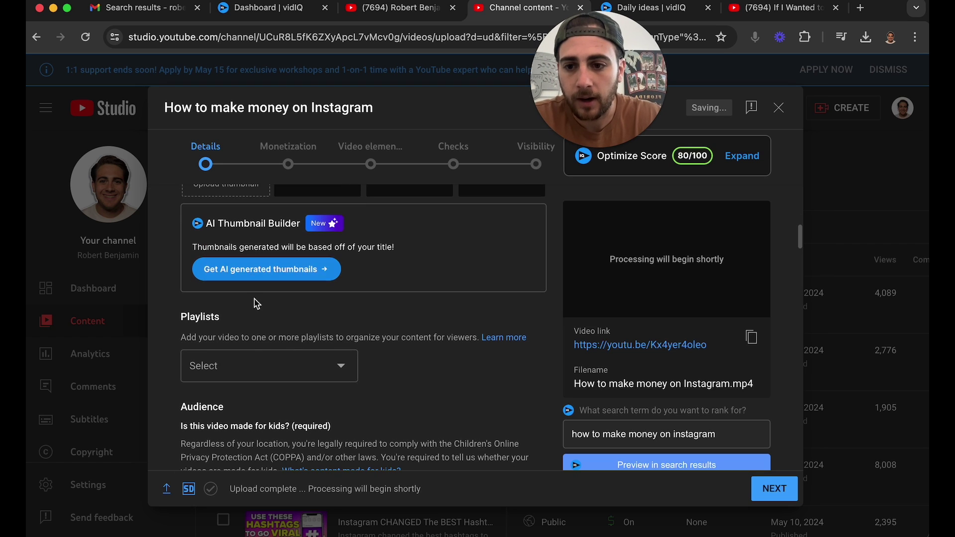
left_click(247, 368)
left_click(301, 260)
left_click(423, 488)
Step: Mark the video as not made for kids and not altered or synthetic content
scroll(255, 362, "down", 5)
left_click(237, 377)
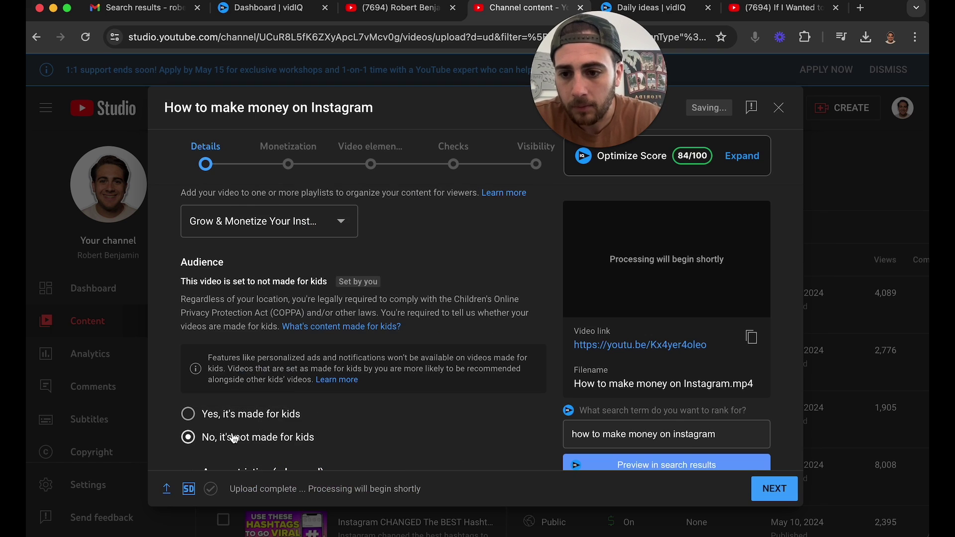
scroll(234, 408, "down", 4)
scroll(247, 390, "down", 2)
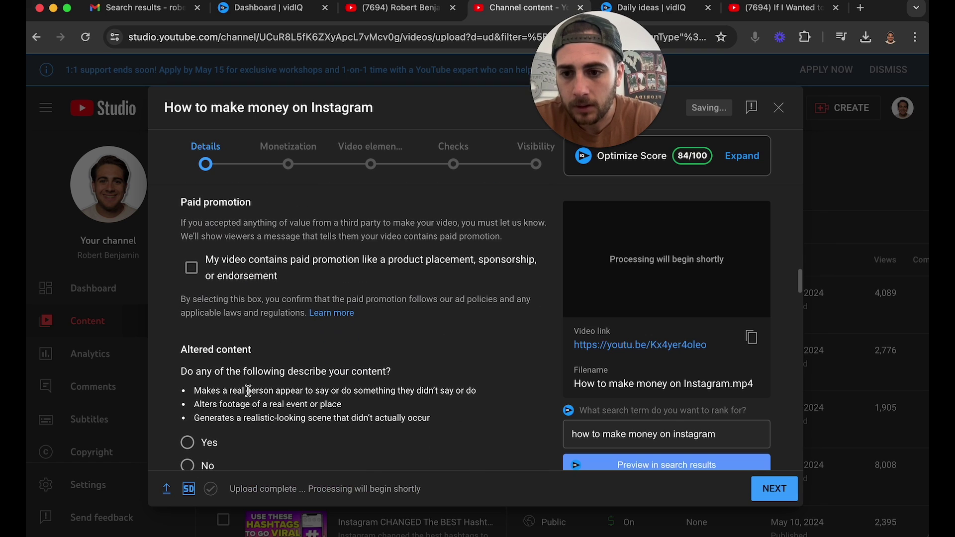
left_click(206, 465)
scroll(209, 468, "down", 8)
scroll(213, 473, "down", 5)
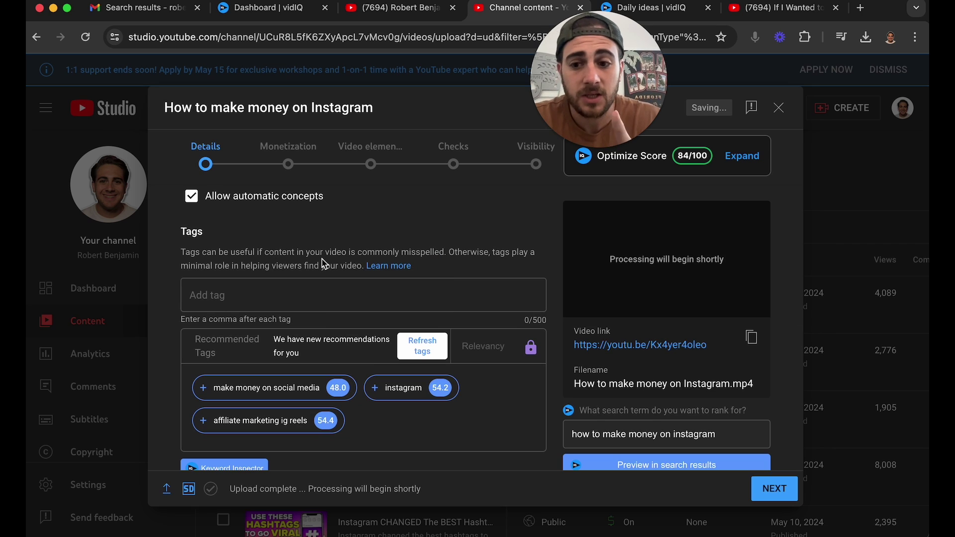
Step: Add recommended tags: make money on social media, affiliate marketing ig reels, instagram, make money on instagram
left_click(202, 388)
left_click(202, 420)
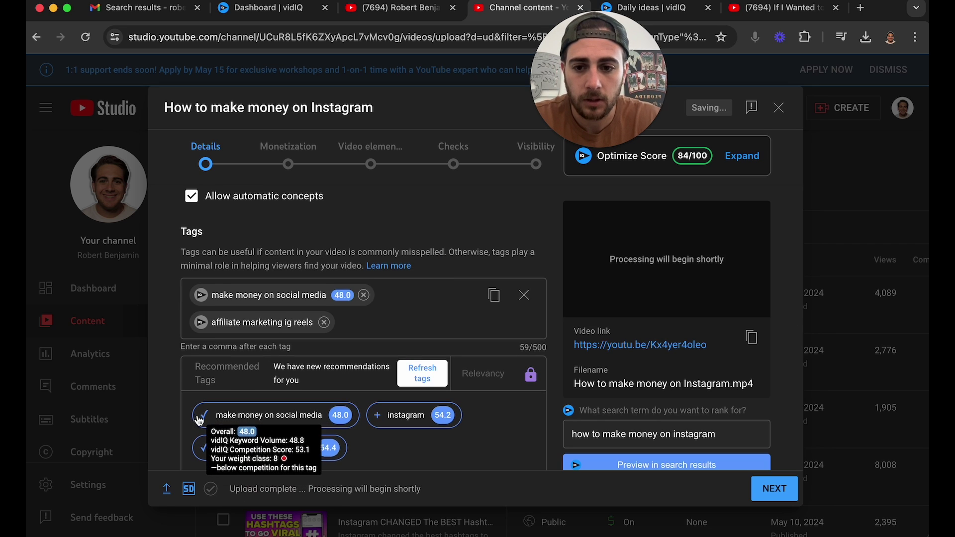
left_click(381, 417)
left_click(422, 373)
scroll(254, 359, "down", 2)
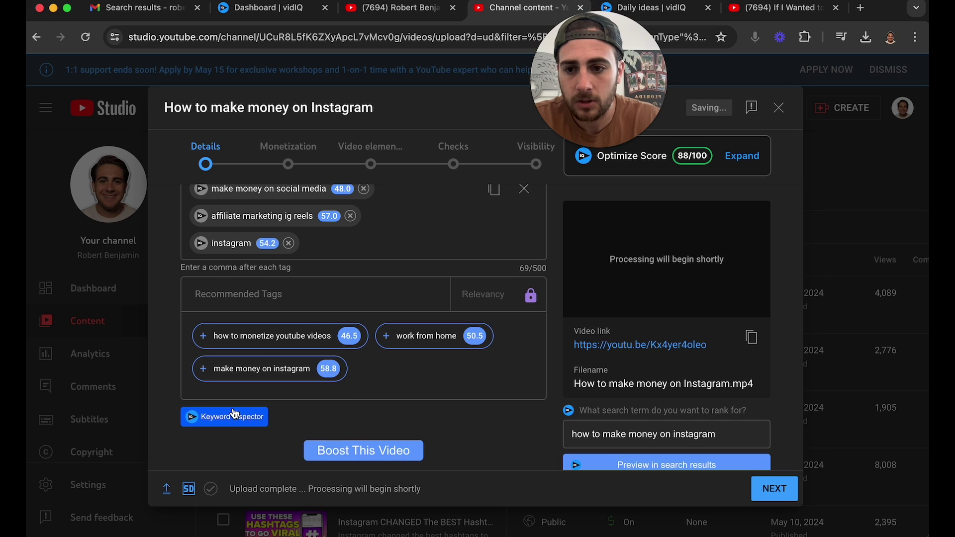
left_click(214, 372)
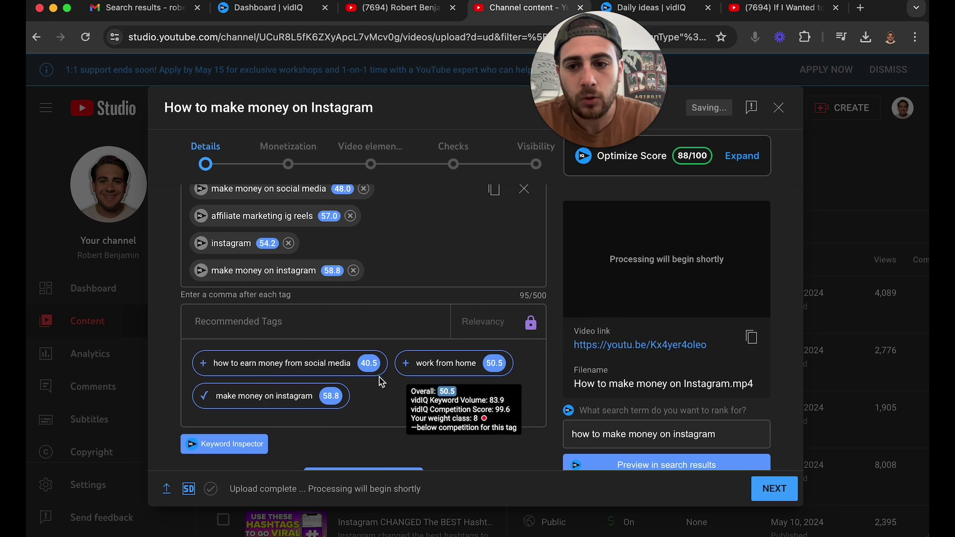
Step: Add 'how to make money on instagram' as a tag from the suggestion list
scroll(374, 389, "up", 2)
left_click(367, 347)
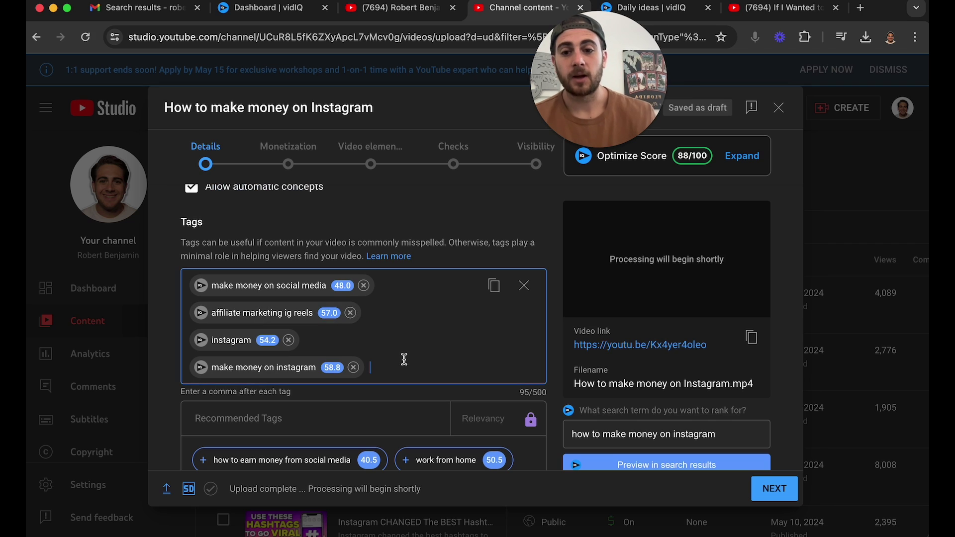
type("how to")
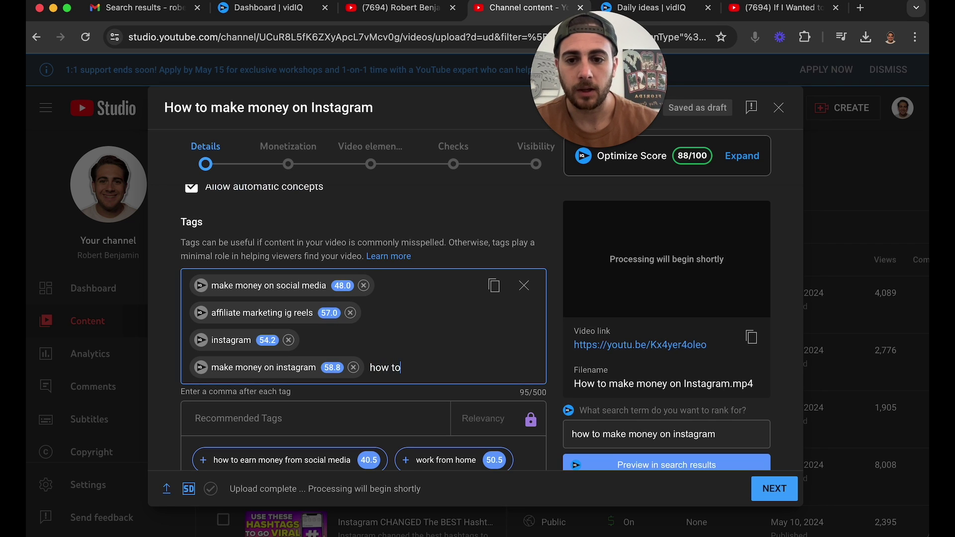
type(" make money on instagram")
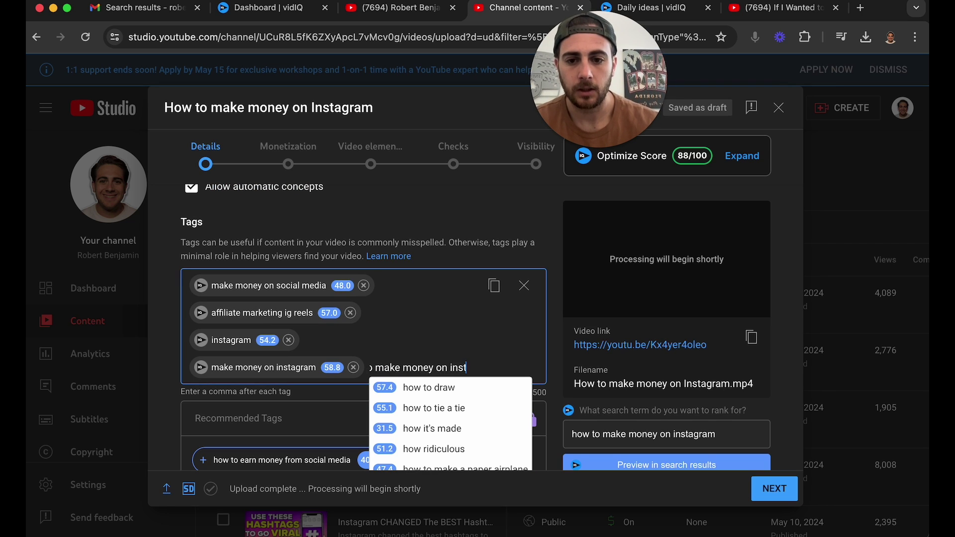
scroll(488, 310, "down", 2)
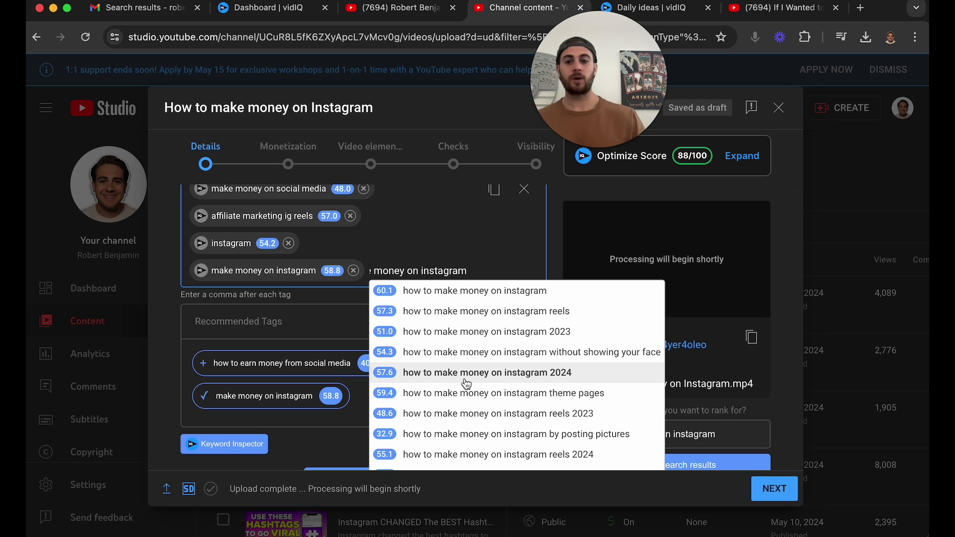
key("Return")
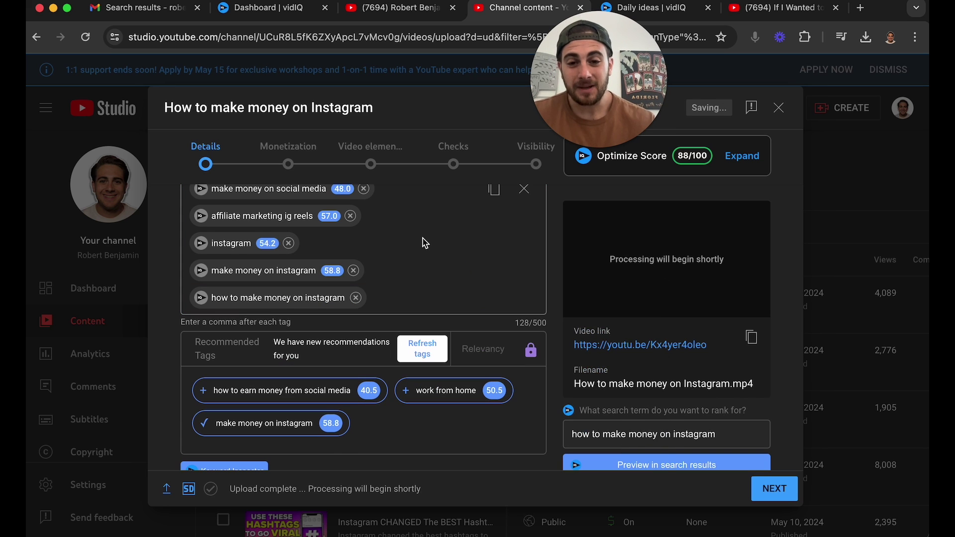
scroll(487, 305, "down", 5)
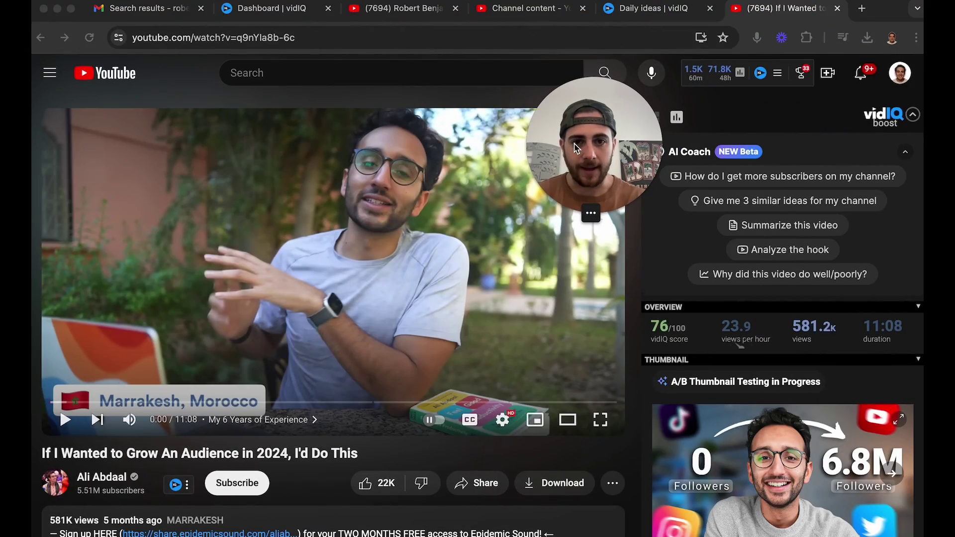
Step: Have the vidIQ AI Coach summarize this video, then clear the summary
left_click(689, 144)
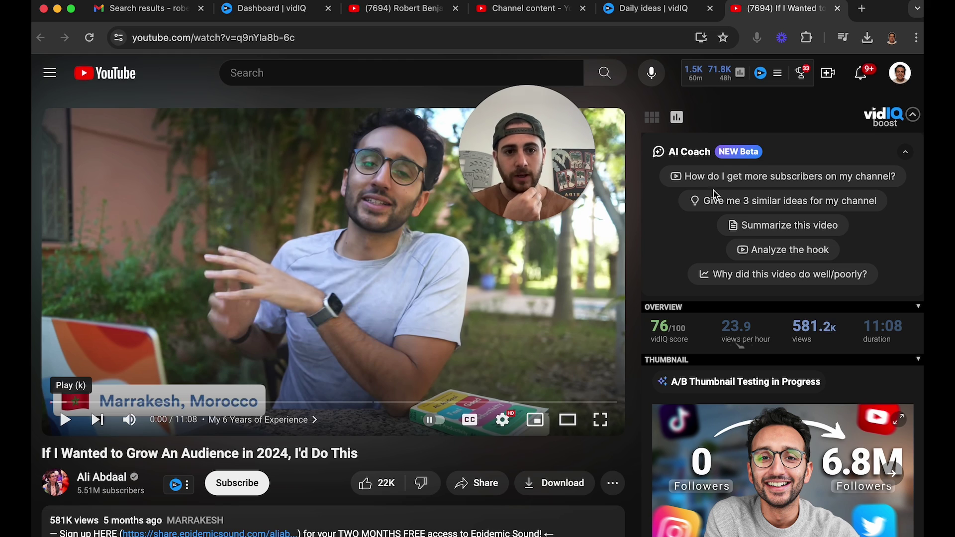
left_click(787, 227)
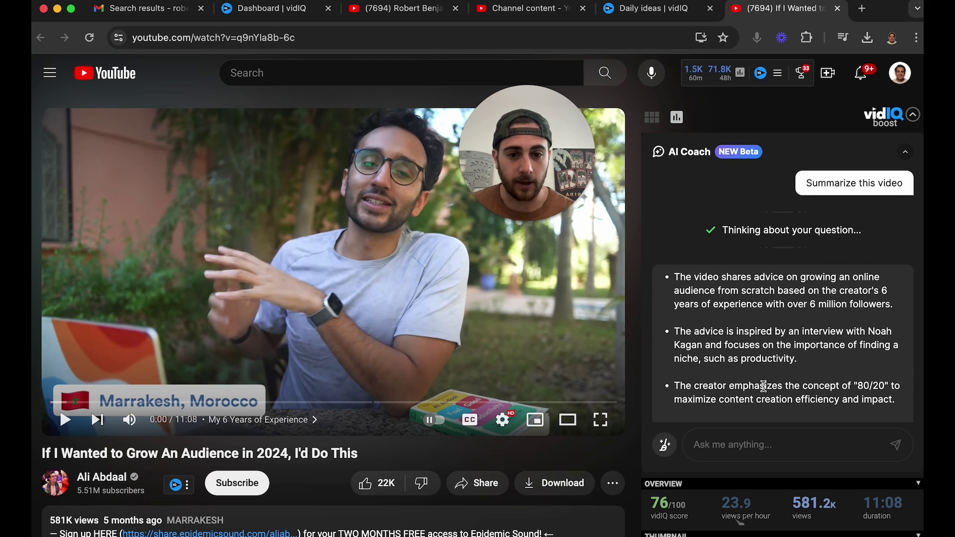
left_click(664, 445)
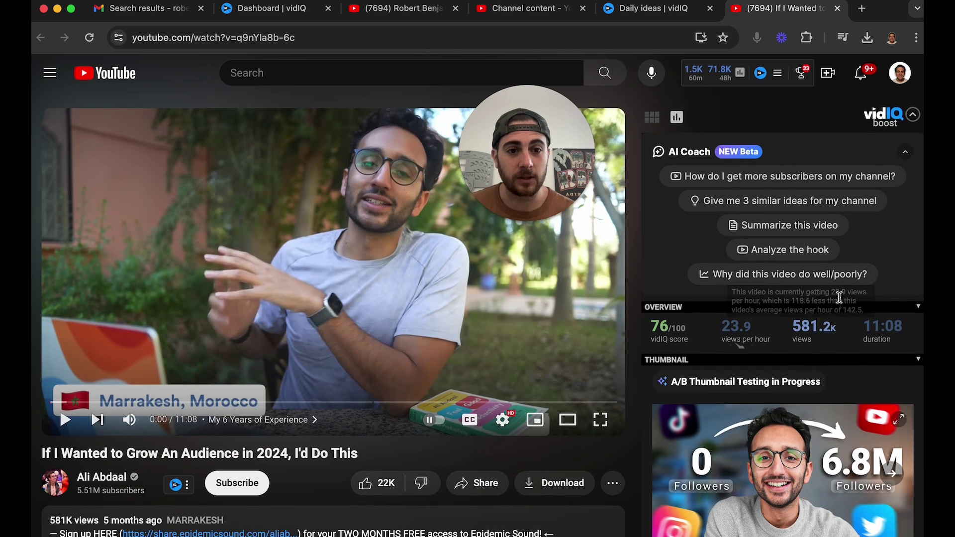
Step: Ask the AI Coach for 3 similar ideas for the channel, review them, then go to Daily ideas
left_click(742, 202)
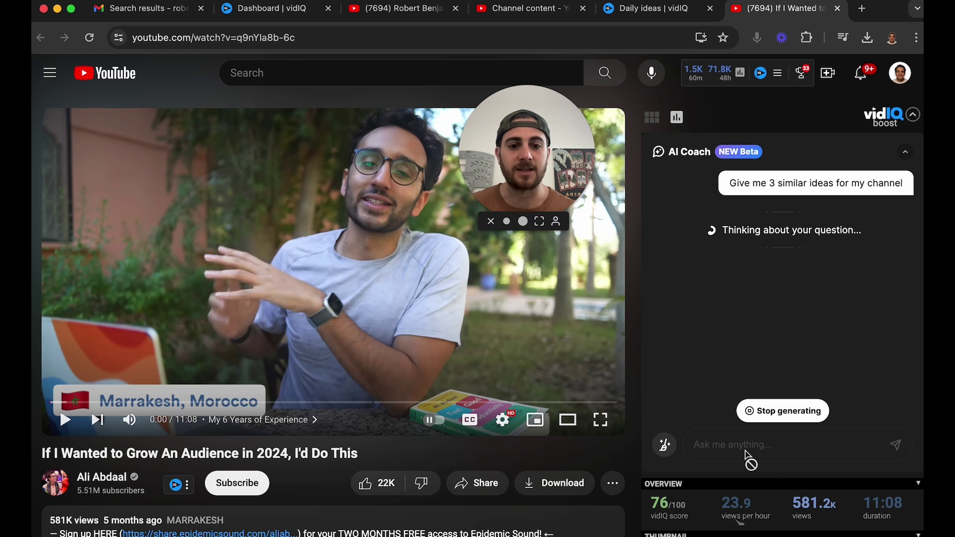
left_click(529, 107)
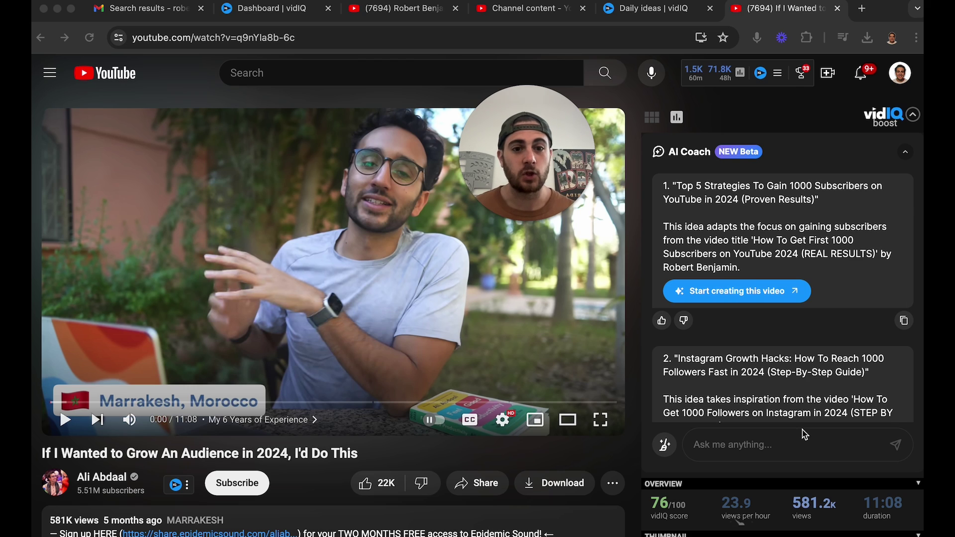
scroll(741, 333, "down", 5)
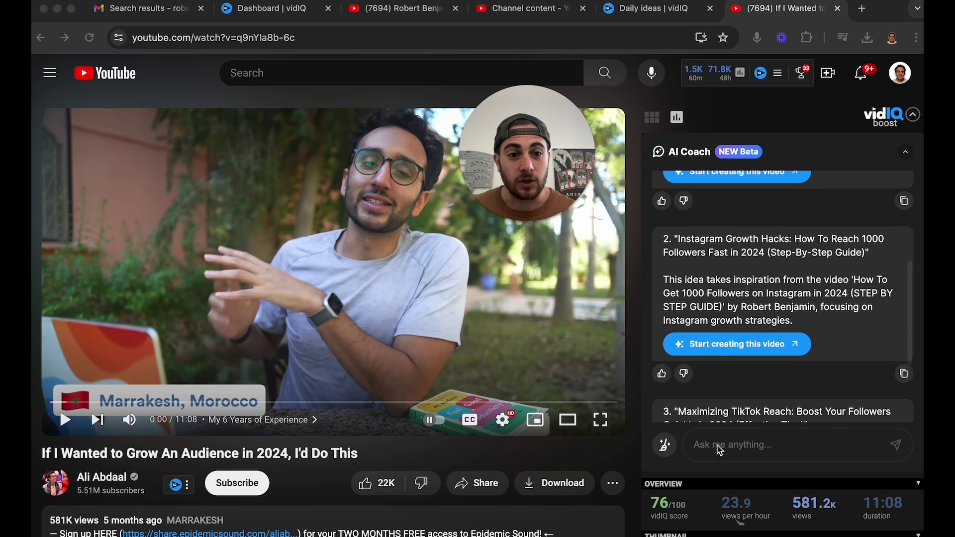
scroll(725, 442, "down", 3)
scroll(740, 296, "down", 3)
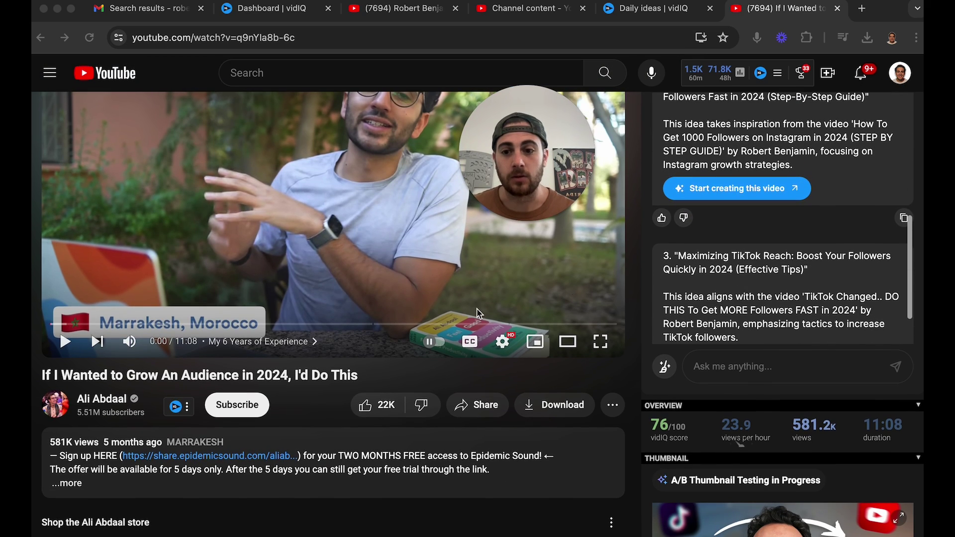
scroll(308, 441, "up", 1)
scroll(308, 442, "up", 3)
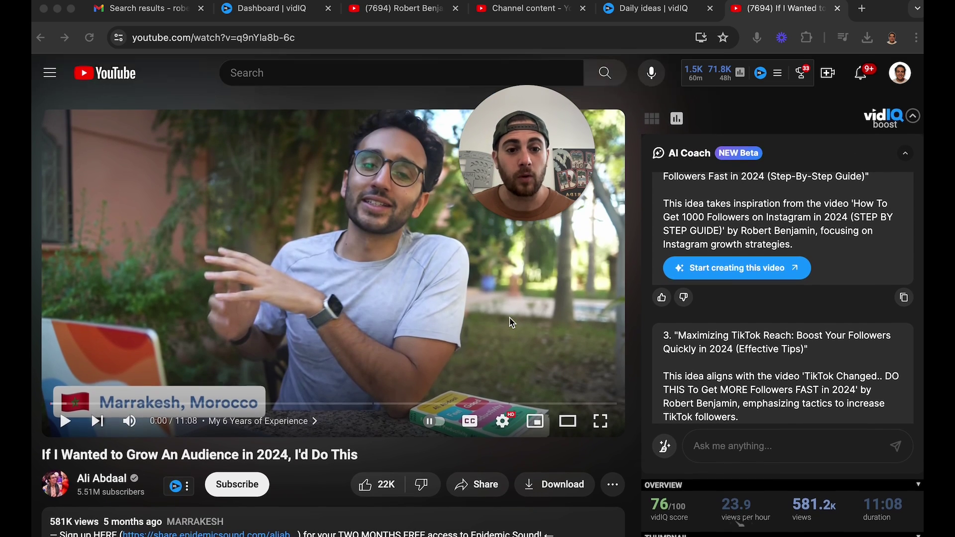
scroll(783, 294, "down", 2)
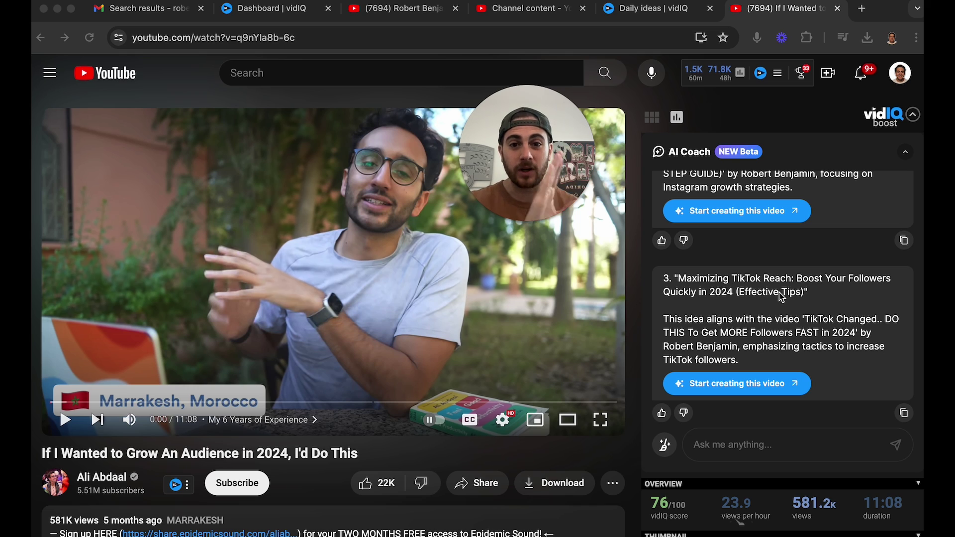
key("ctrl+shift+Tab")
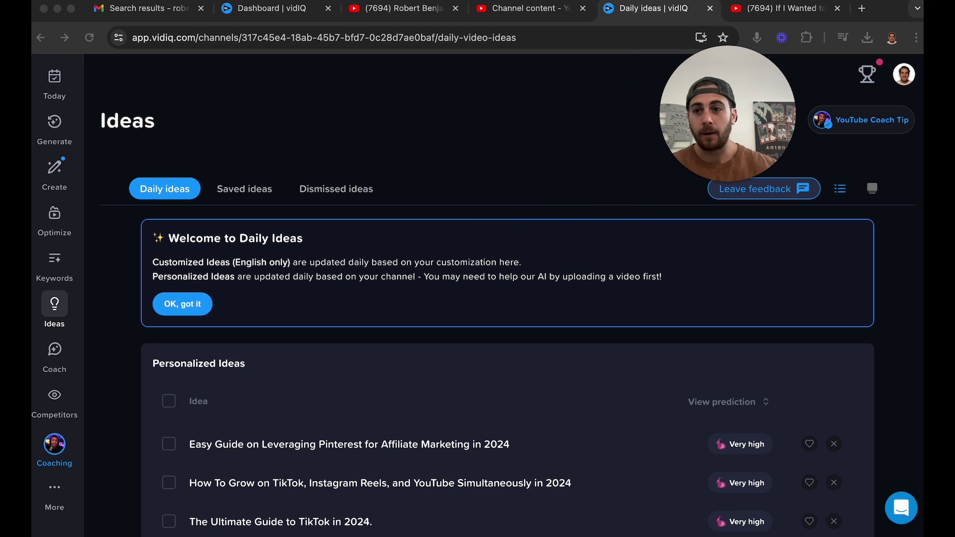
Step: From the Today dashboard, open optimization for 'How to make money on Instagram'
left_click(59, 91)
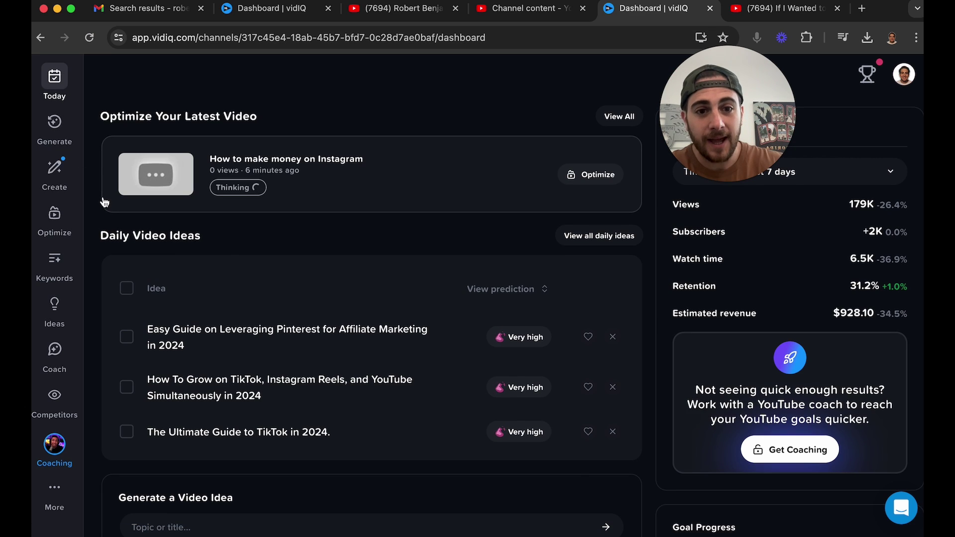
left_click_drag(669, 109, 810, 239)
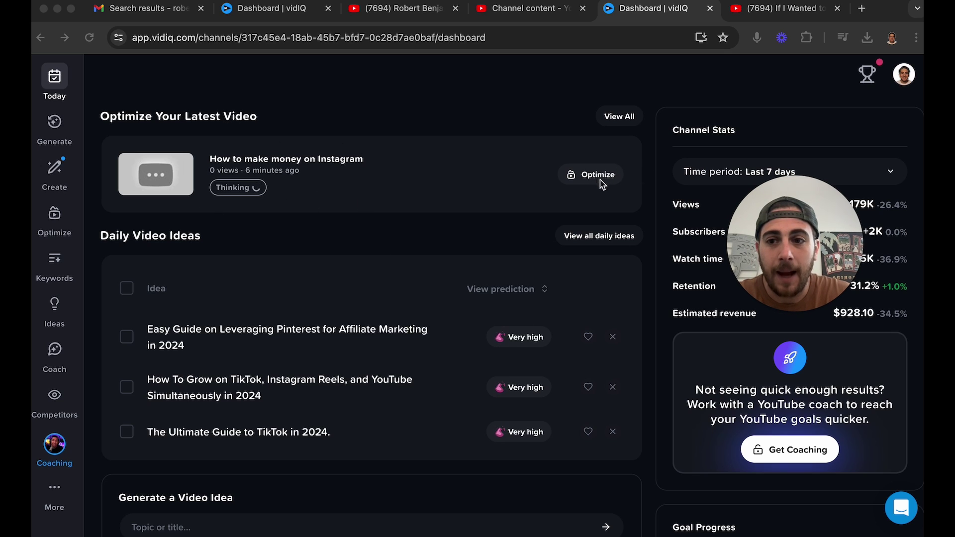
left_click(575, 187)
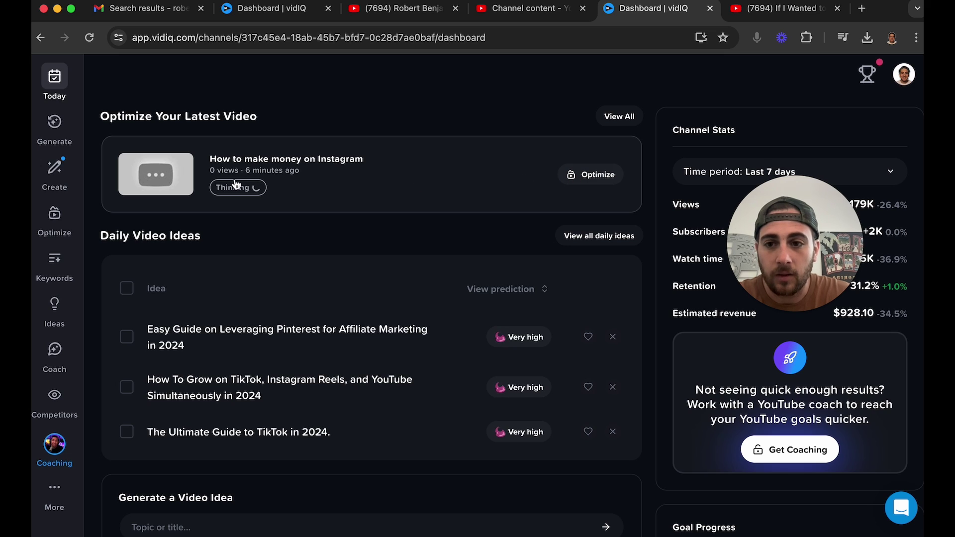
left_click(592, 177)
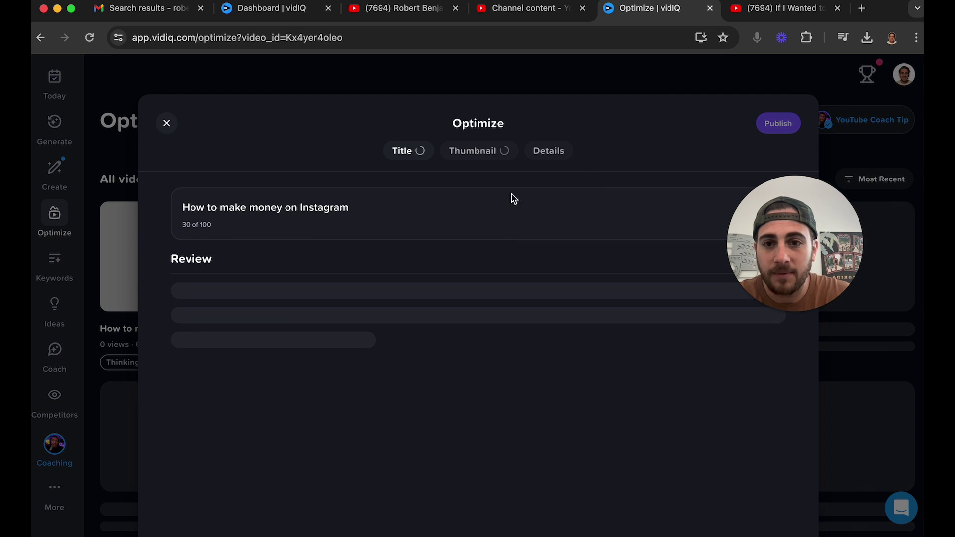
Step: Review the video's thumbnail score and its description and scored tags, then close the panel
left_click(468, 162)
scroll(459, 292, "down", 2)
left_click(549, 159)
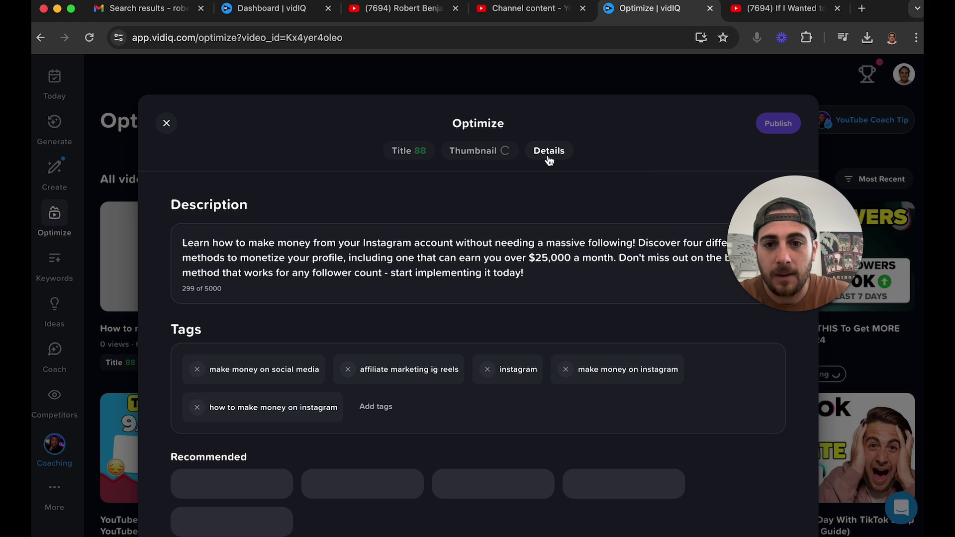
scroll(443, 330, "down", 1)
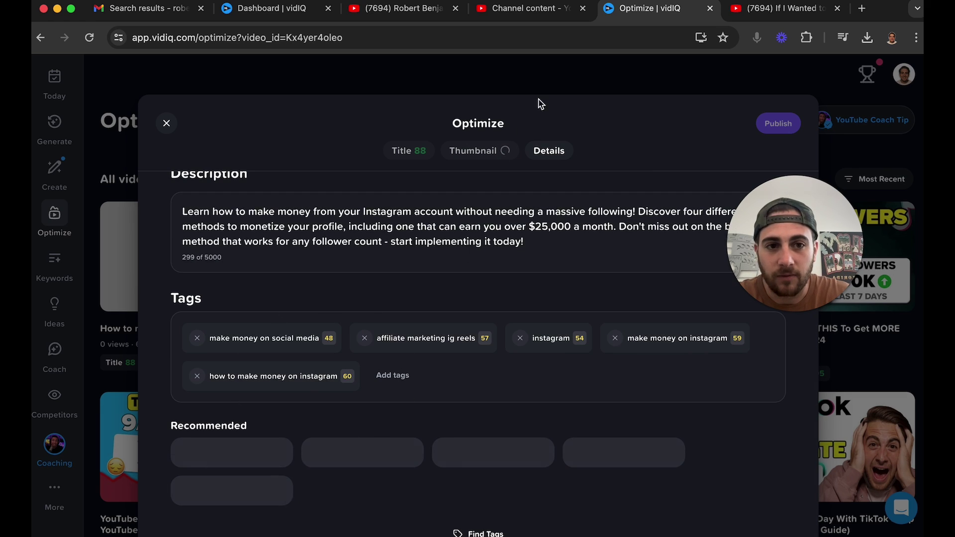
left_click(166, 125)
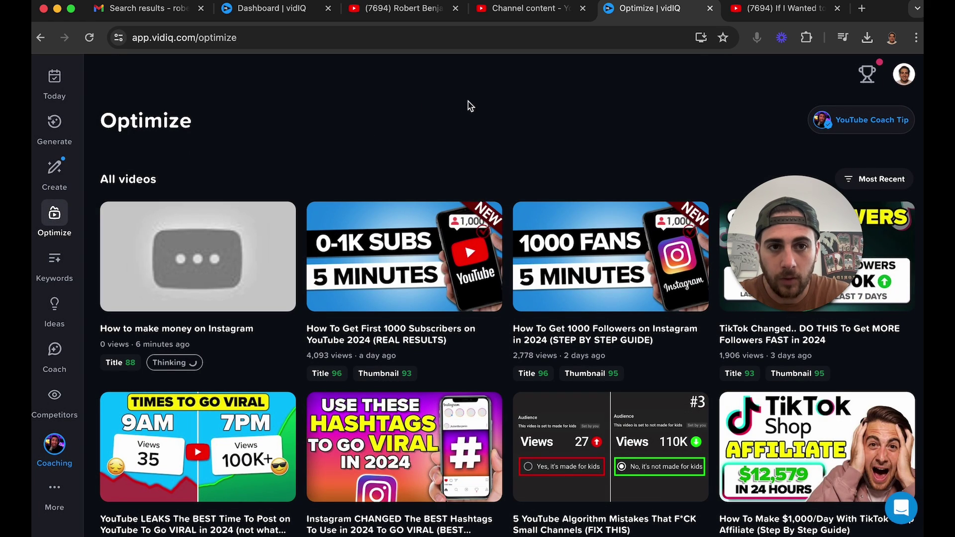
Step: Return to the Today dashboard and scroll through its idea and keyword sections
left_click(542, 7)
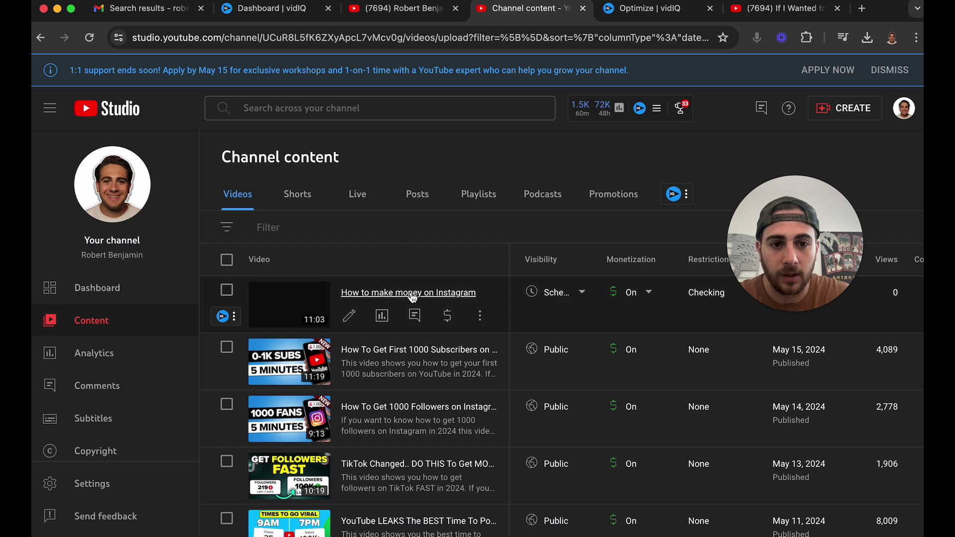
left_click(638, 6)
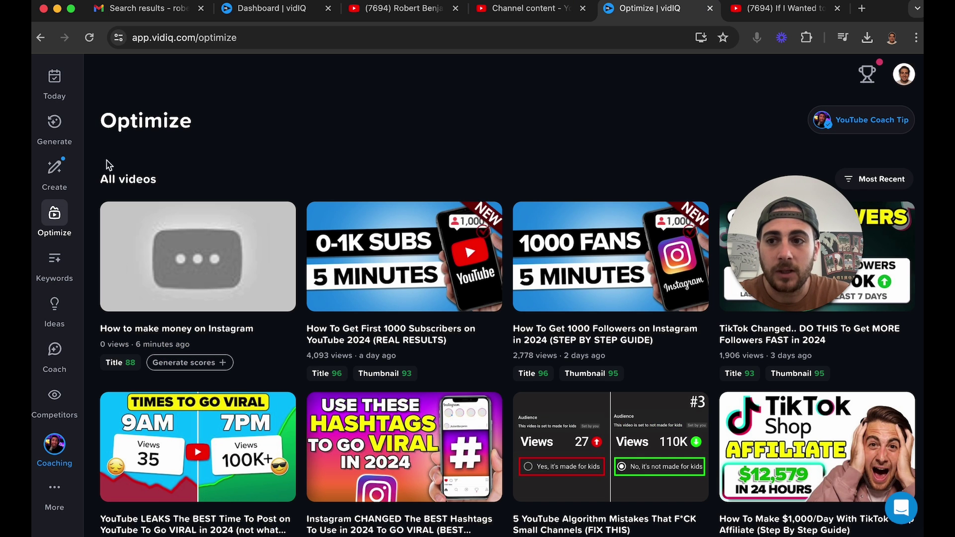
left_click(54, 77)
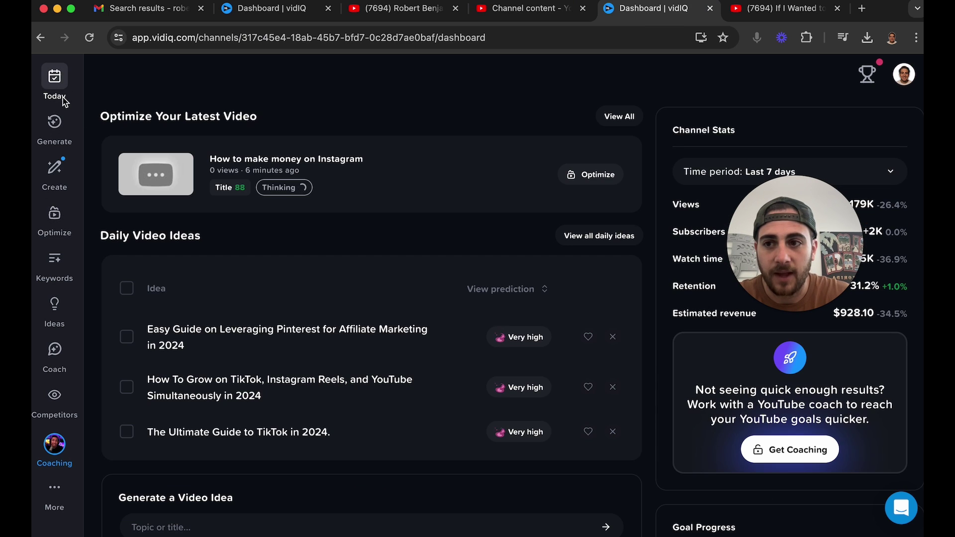
scroll(175, 248, "down", 1)
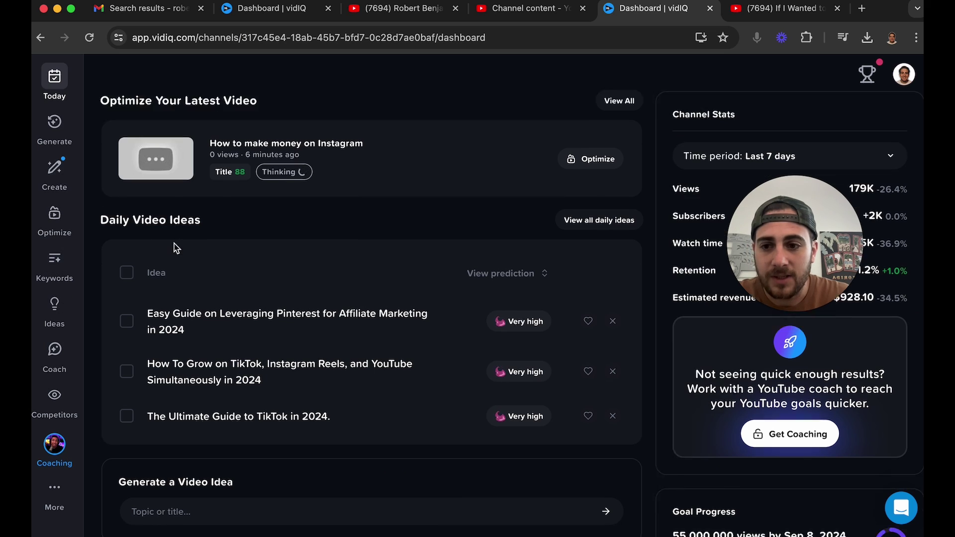
scroll(176, 247, "down", 3)
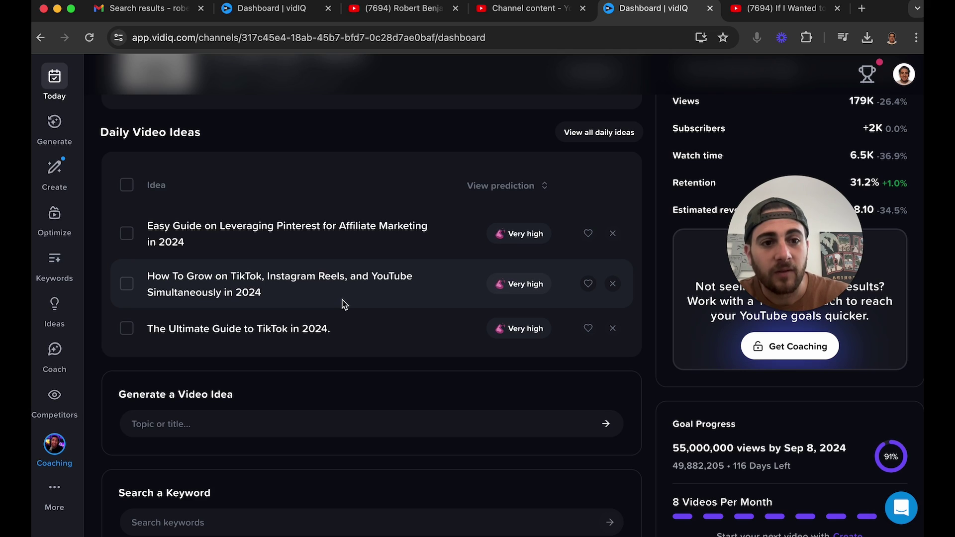
scroll(424, 397, "down", 5)
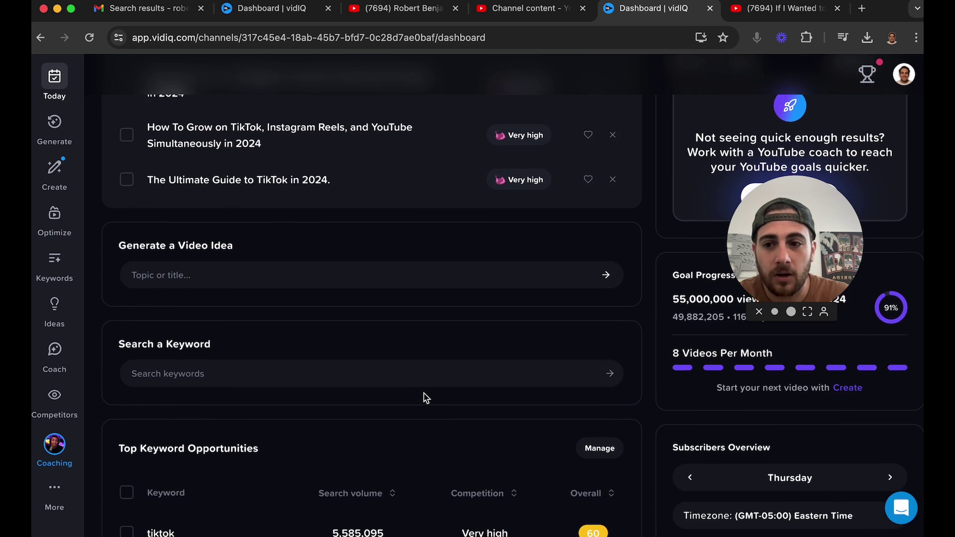
scroll(424, 396, "down", 2)
Step: Generate a title, description and tags for the topic 'how to make money on instagram'
left_click(272, 229)
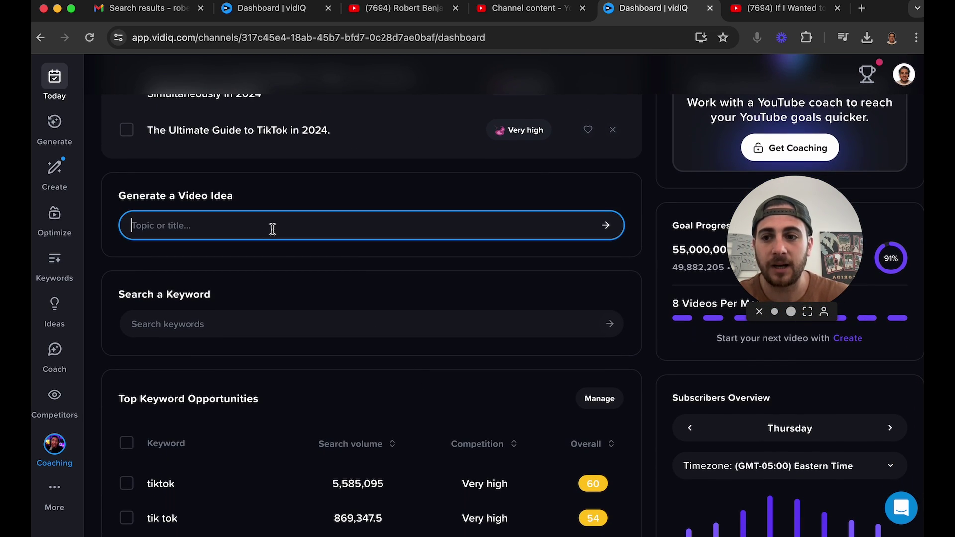
type("how ")
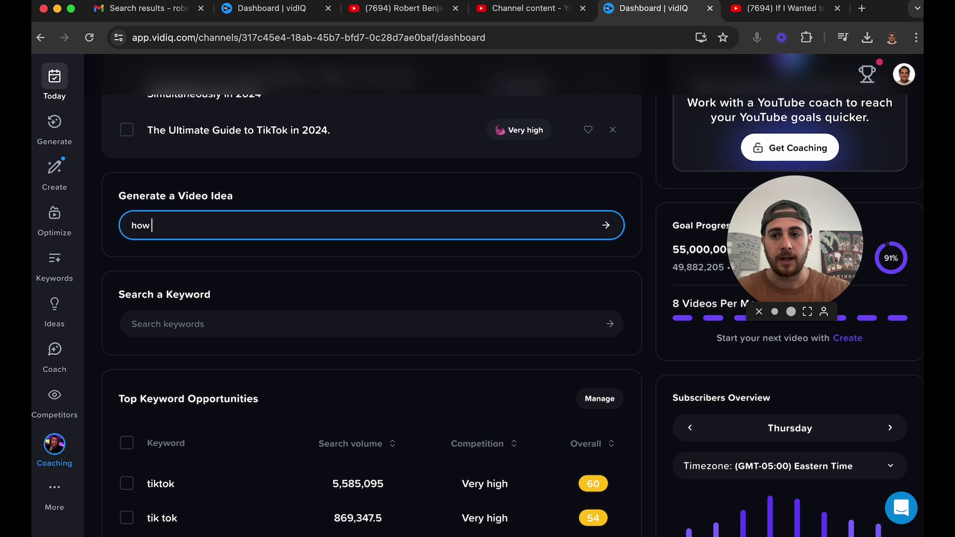
type("to make money on instagram")
left_click(606, 225)
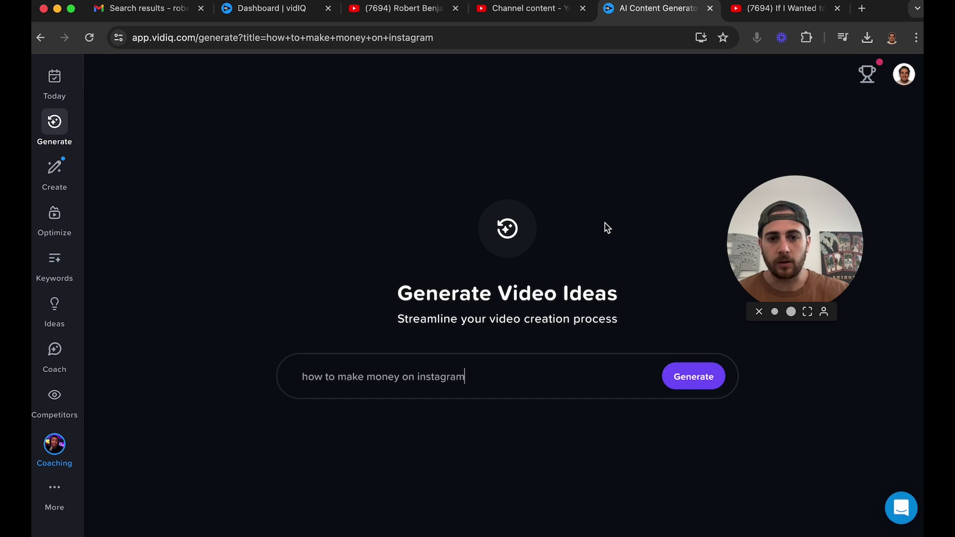
left_click(694, 376)
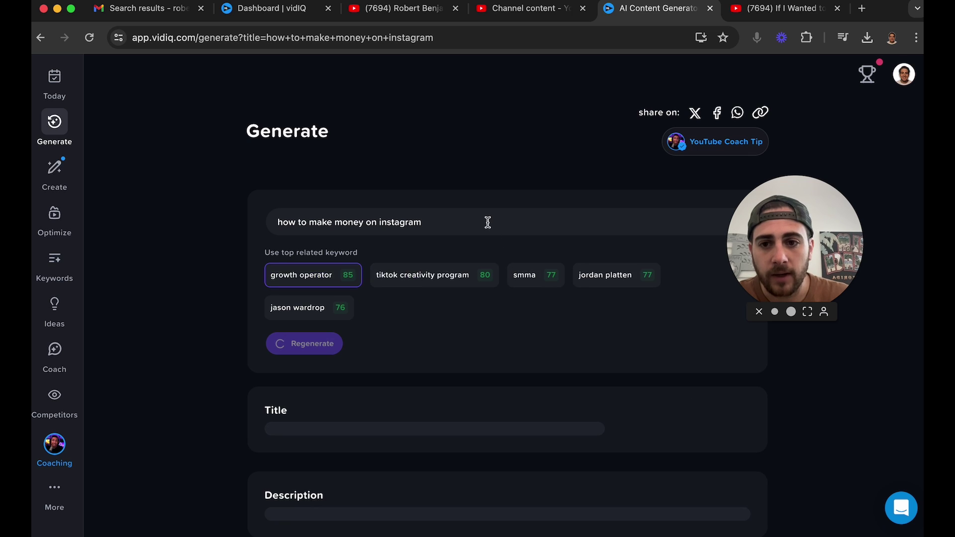
scroll(390, 347, "down", 1)
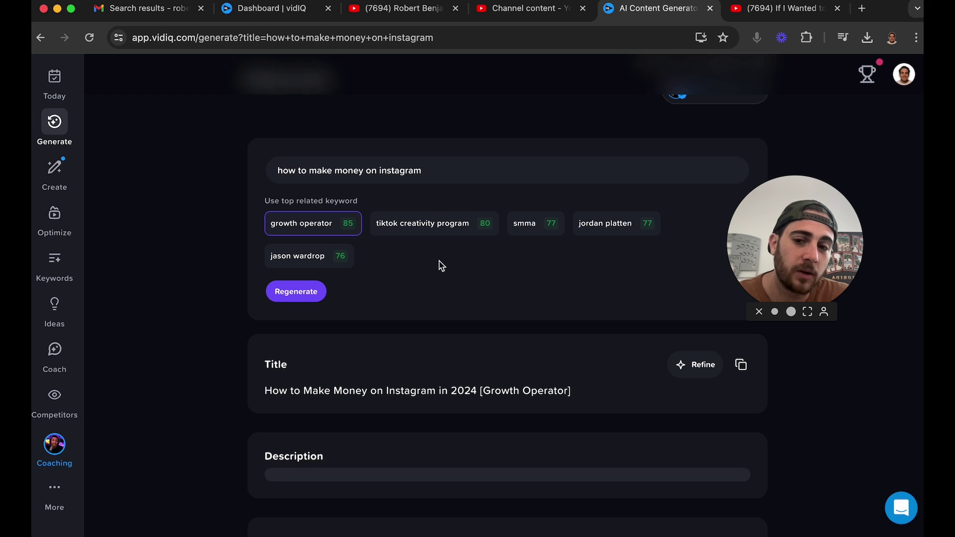
scroll(441, 266, "down", 3)
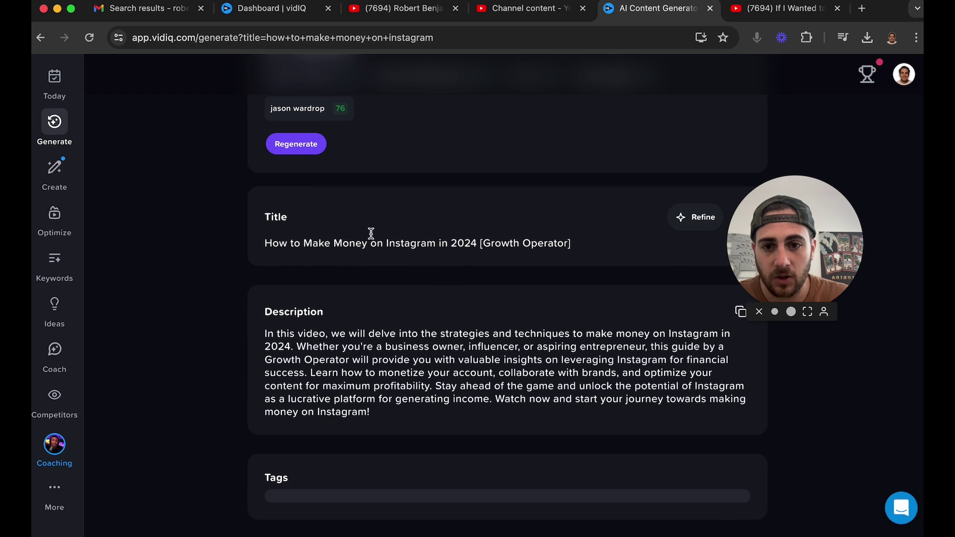
scroll(491, 267, "up", 2)
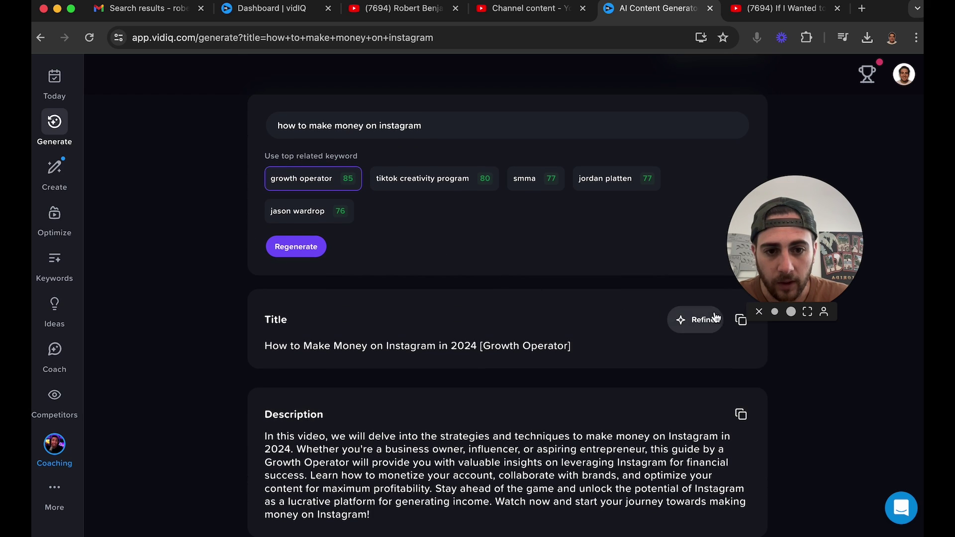
Step: Refine the generated title with the Make Longer option
left_click(704, 321)
scroll(726, 418, "down", 1)
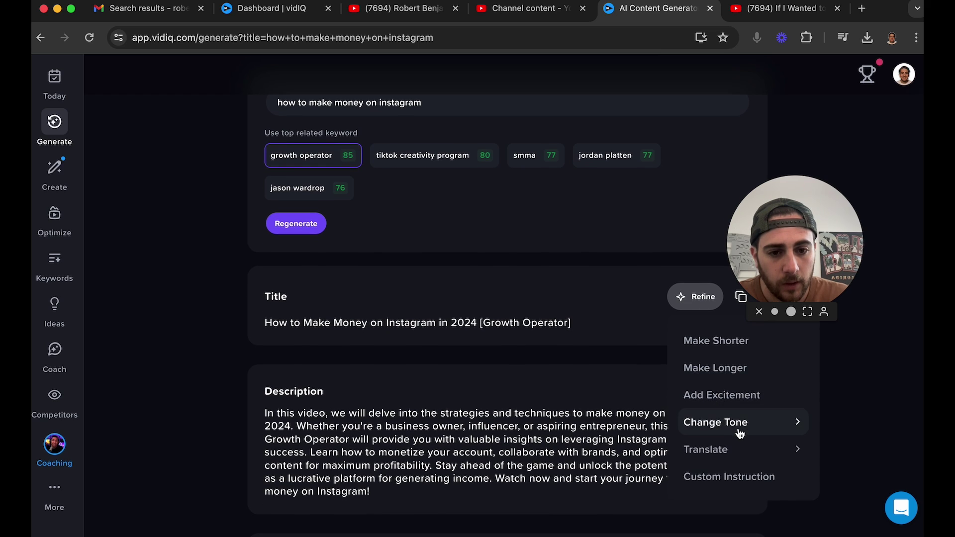
scroll(744, 455, "up", 1)
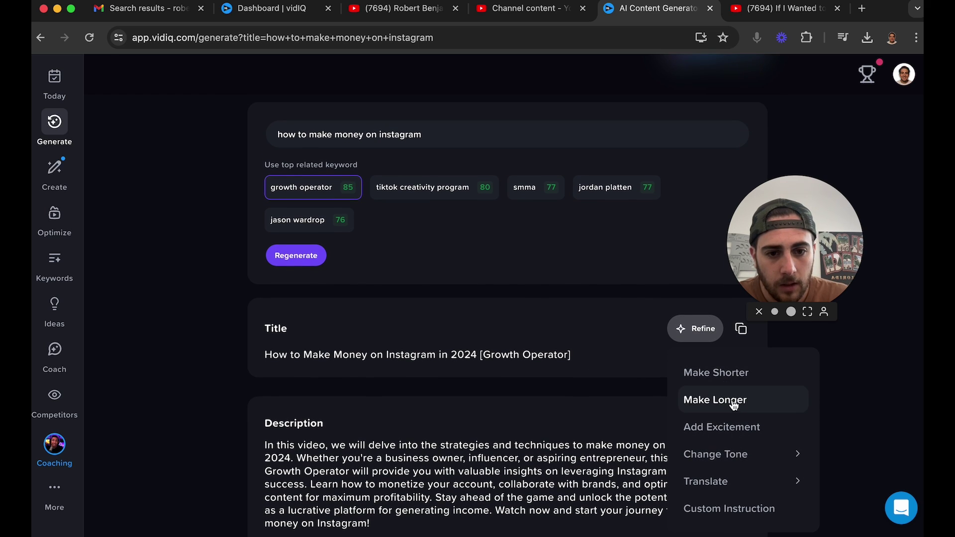
left_click(732, 401)
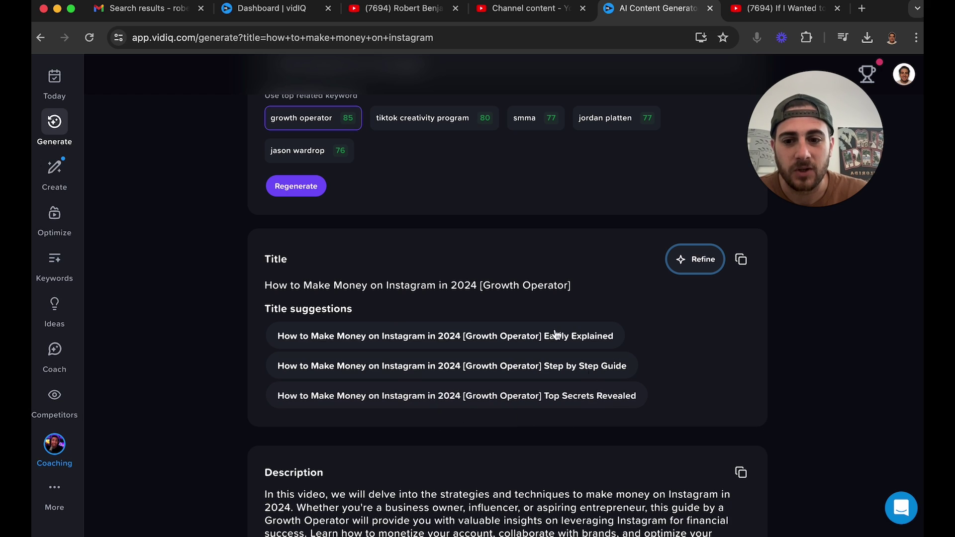
Step: Browse the longer title suggestions, then return to the Today dashboard
scroll(547, 378, "down", 3)
scroll(366, 376, "down", 3)
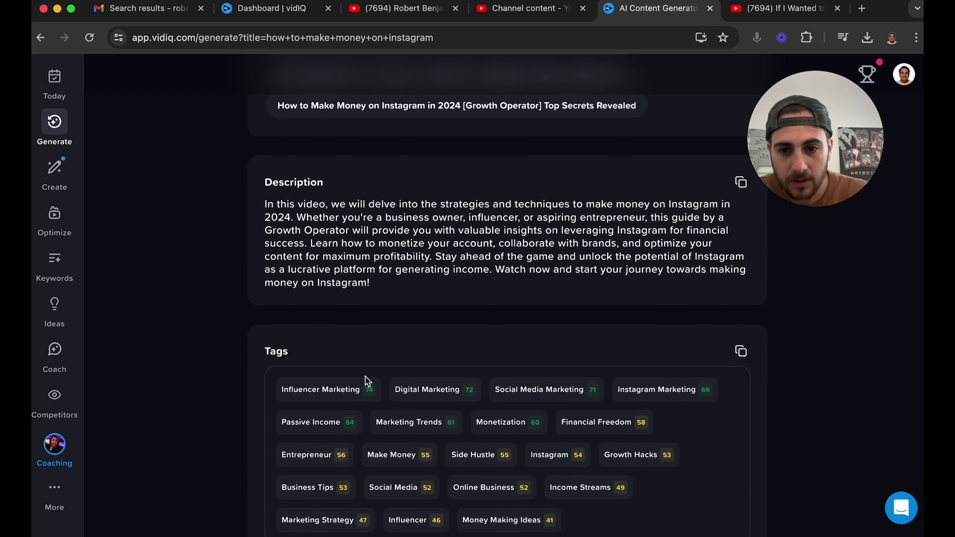
scroll(492, 429, "down", 3)
scroll(536, 372, "down", 3)
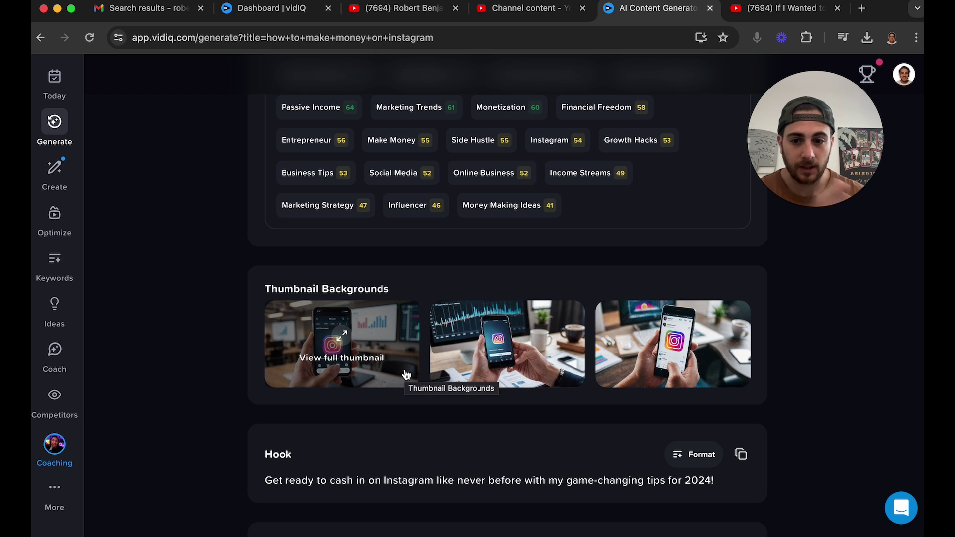
scroll(406, 374, "down", 3)
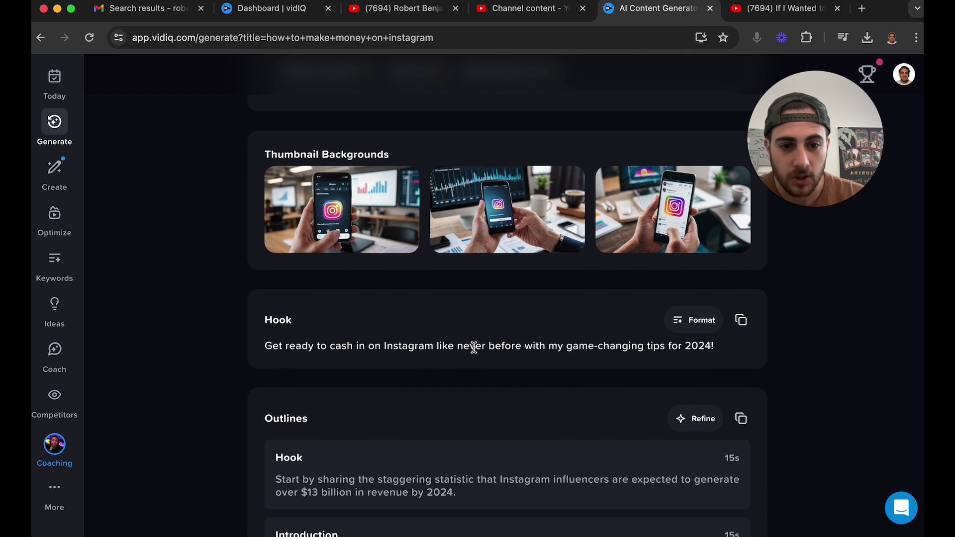
scroll(473, 345, "down", 2)
scroll(449, 358, "down", 1)
scroll(406, 441, "down", 6)
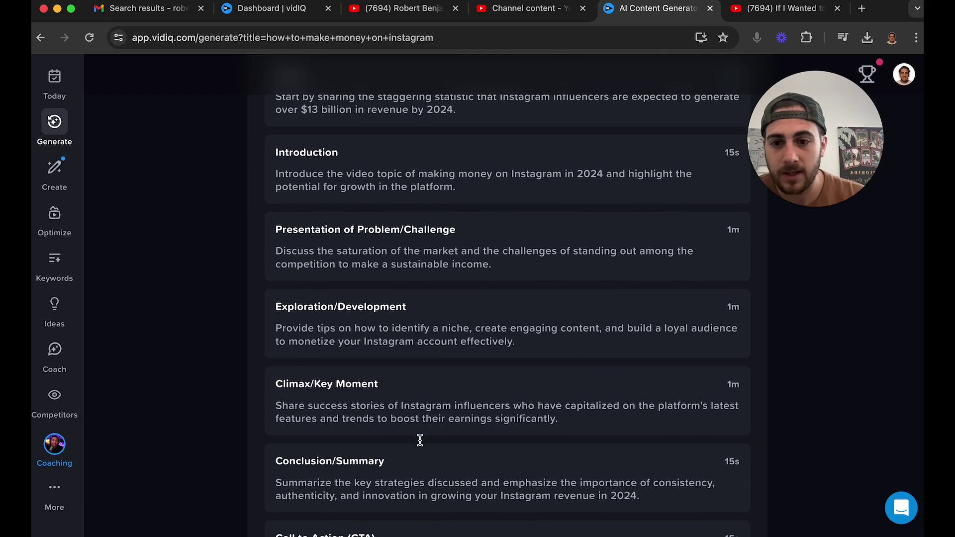
scroll(420, 443, "up", 11)
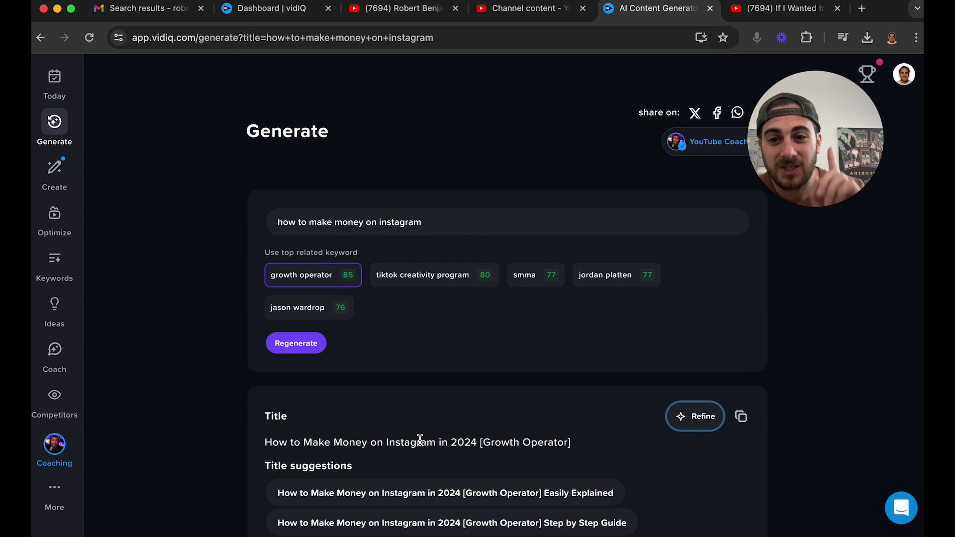
scroll(420, 441, "down", 3)
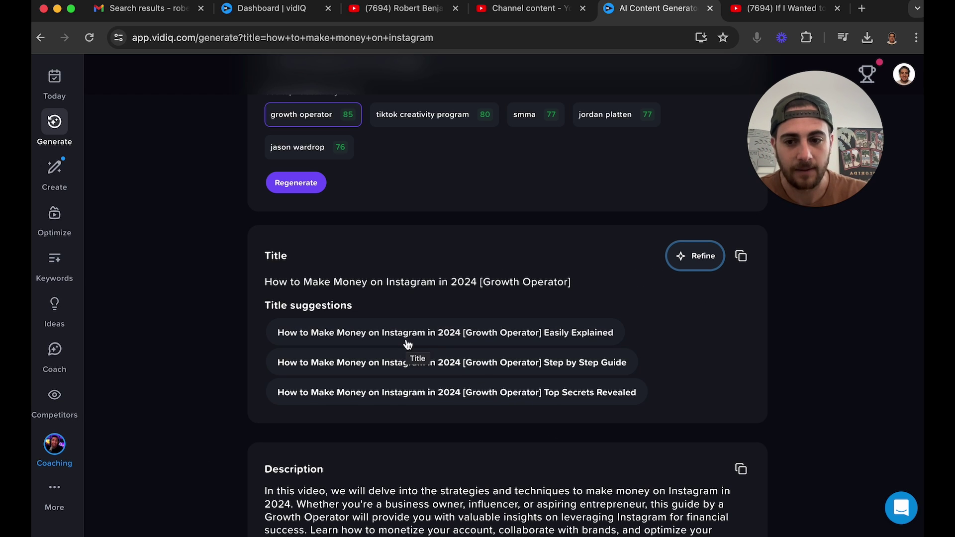
scroll(407, 344, "down", 4)
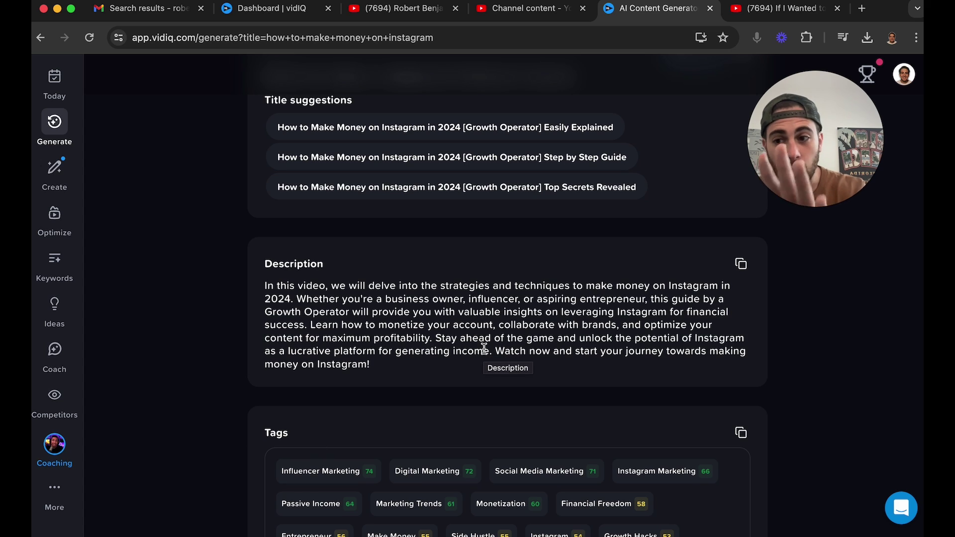
scroll(484, 348, "down", 4)
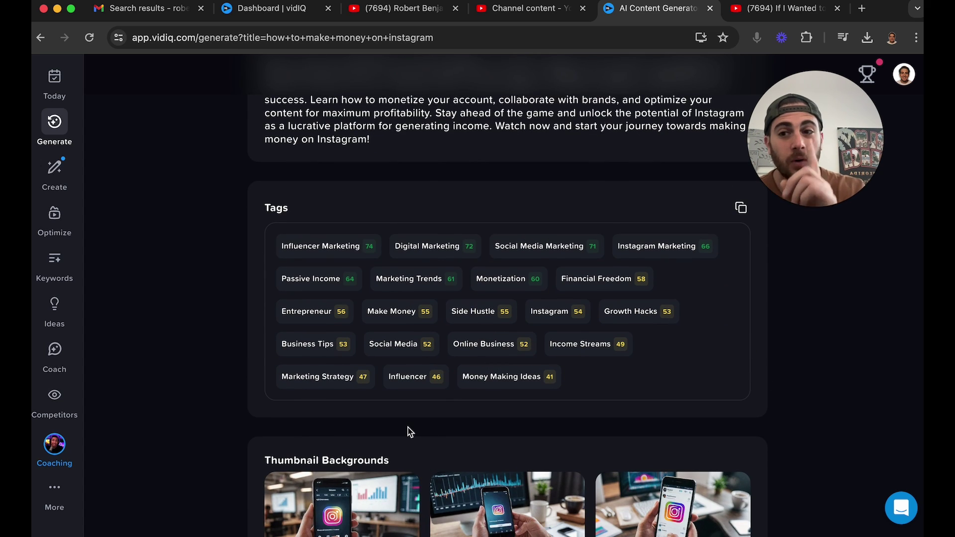
scroll(409, 432, "up", 10)
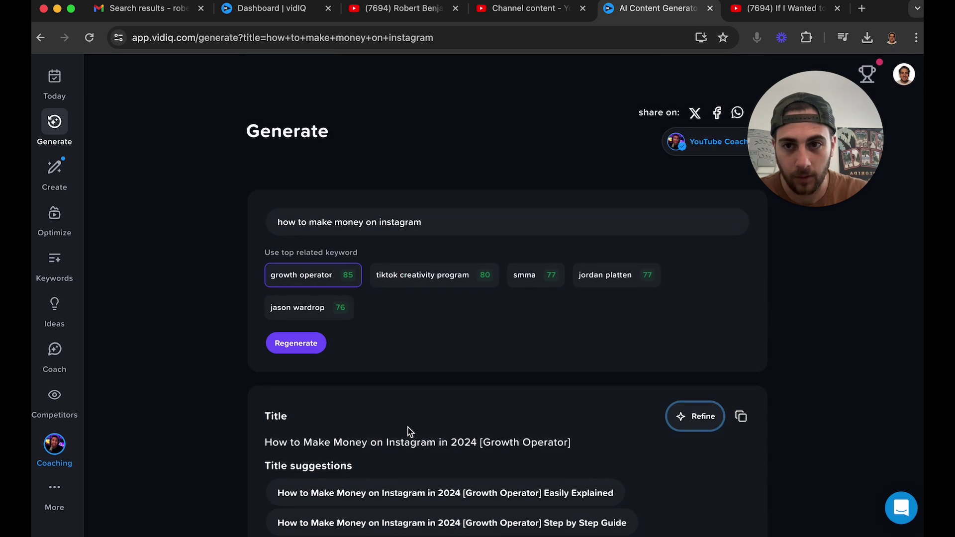
left_click(54, 82)
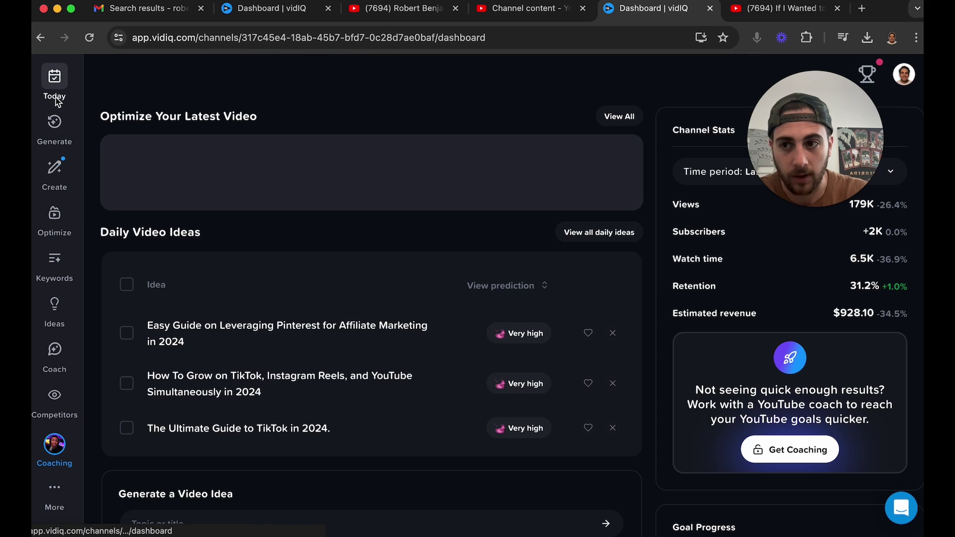
Step: Scroll to Competitors and switch the ranking from 7 Day Views to 30 Day Views
scroll(247, 335, "down", 6)
scroll(247, 335, "down", 3)
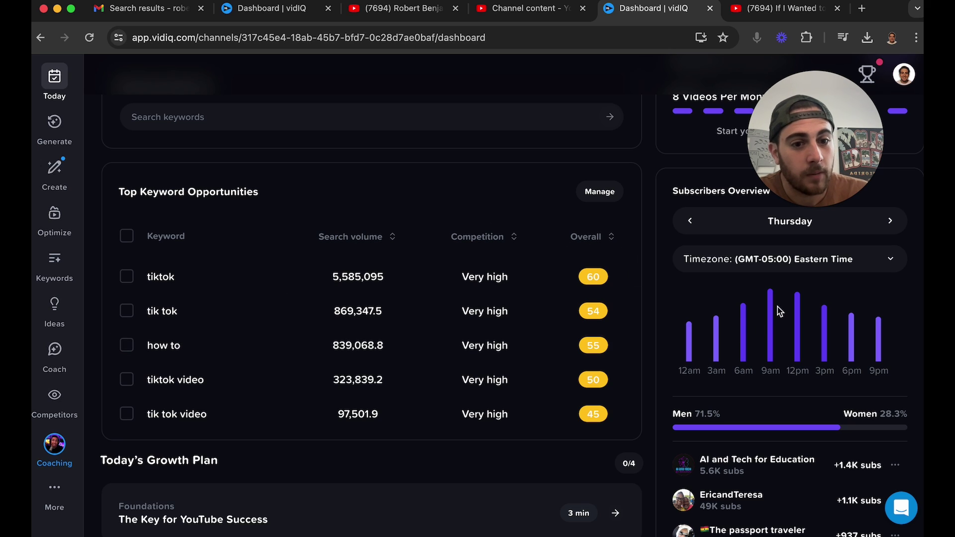
scroll(776, 393, "down", 5)
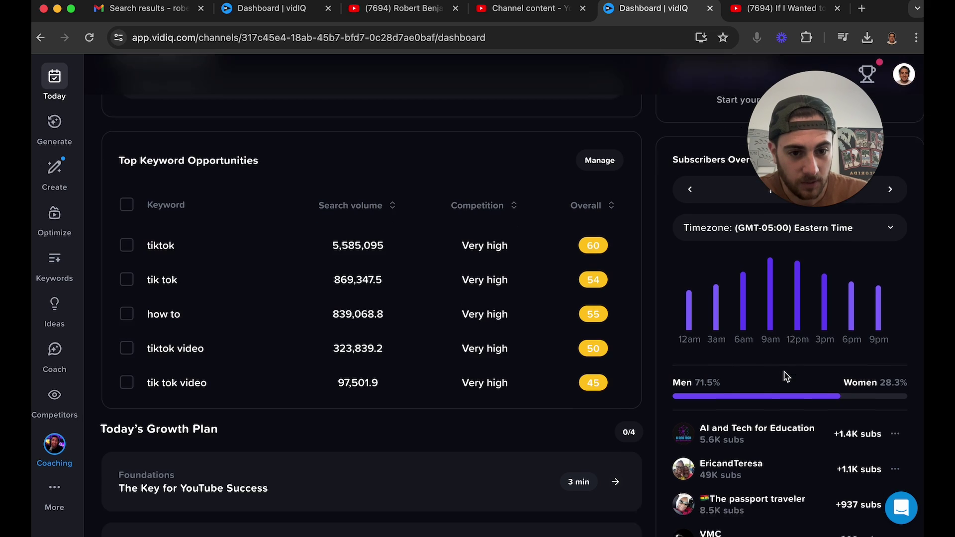
scroll(834, 326, "down", 4)
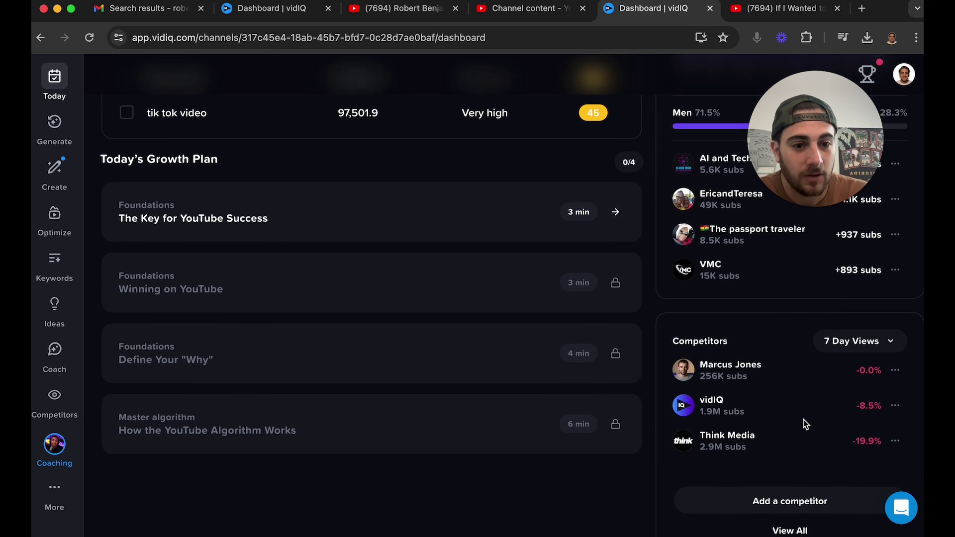
scroll(846, 387, "down", 2)
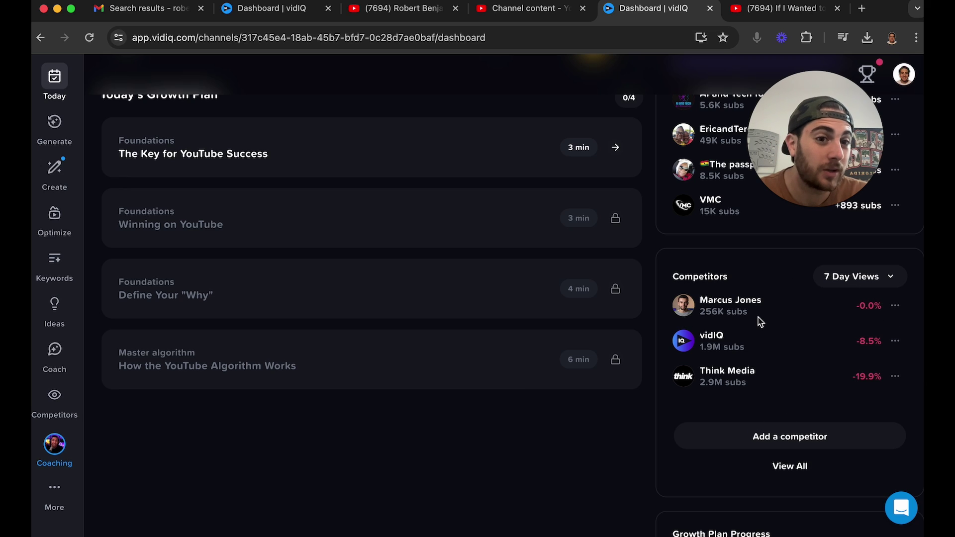
left_click(852, 277)
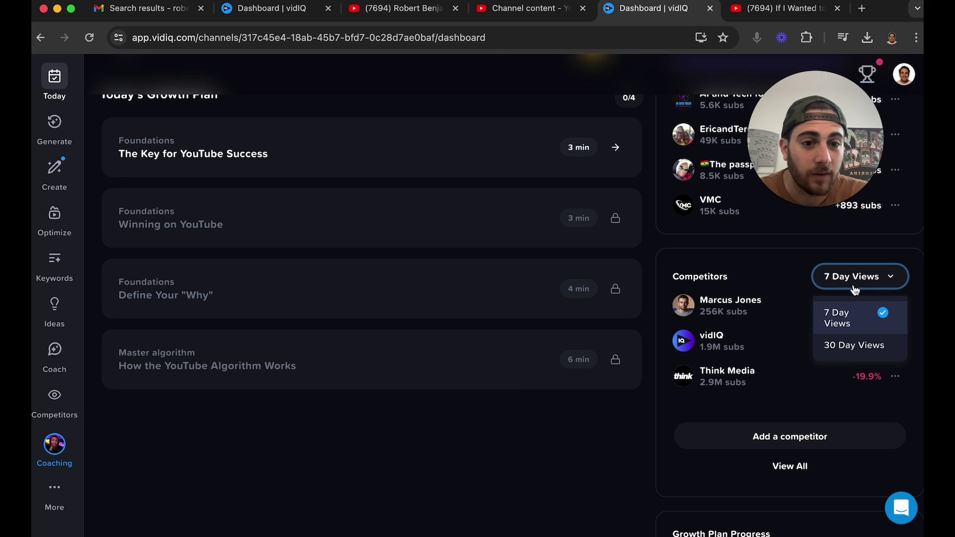
left_click(846, 342)
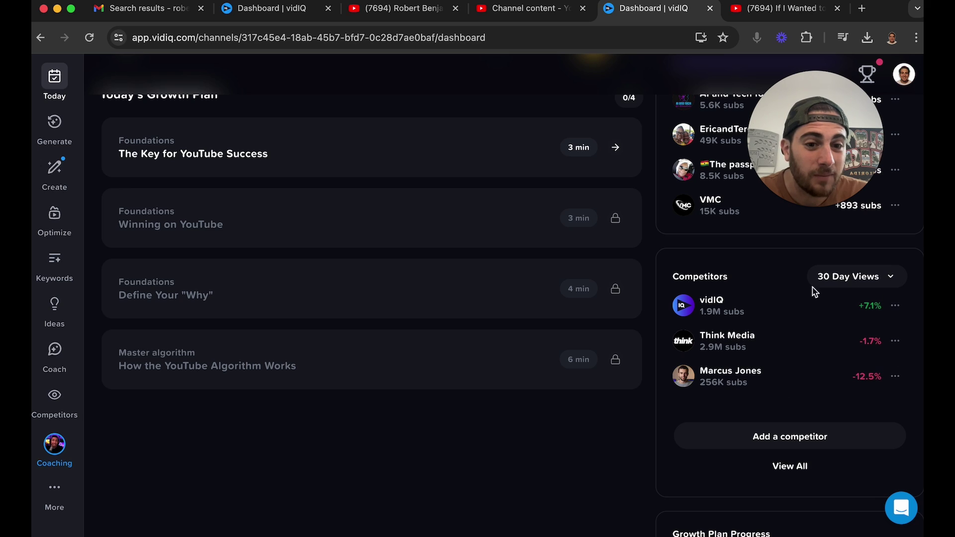
scroll(707, 371, "up", 4)
scroll(696, 368, "down", 3)
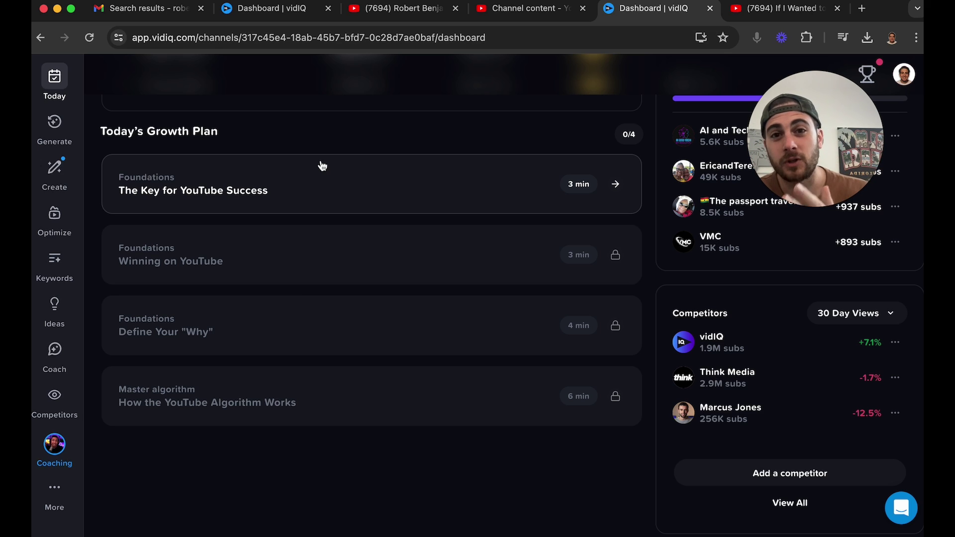
left_click(66, 178)
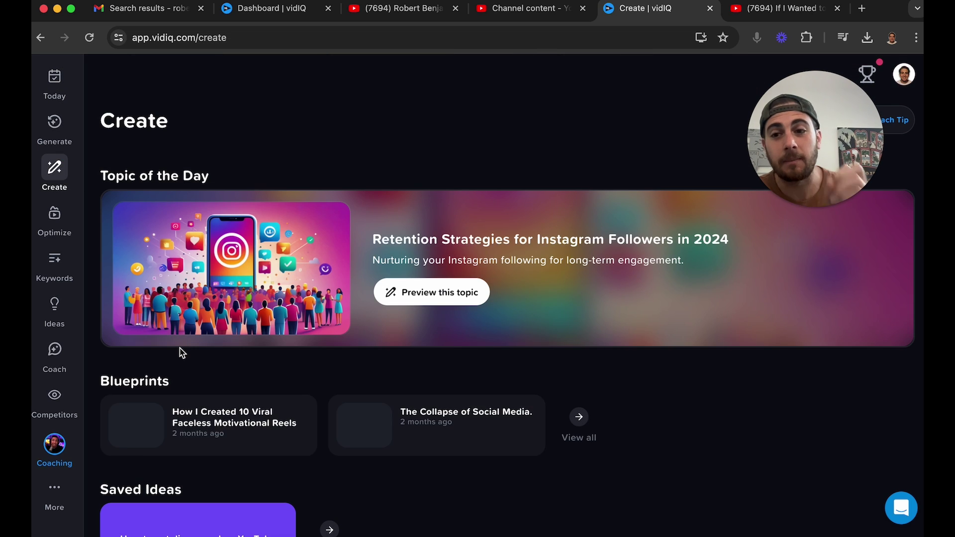
scroll(403, 307, "down", 6)
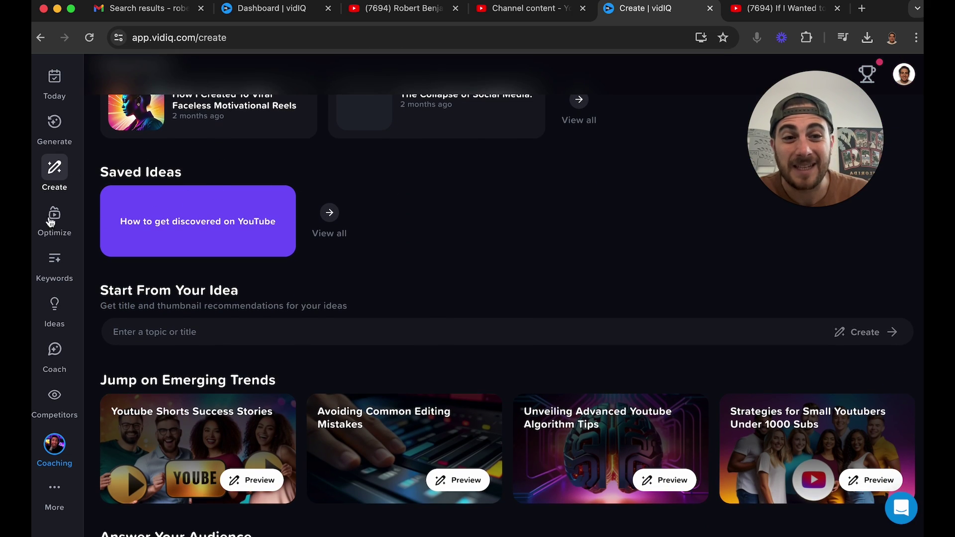
scroll(201, 296, "down", 3)
left_click(159, 188)
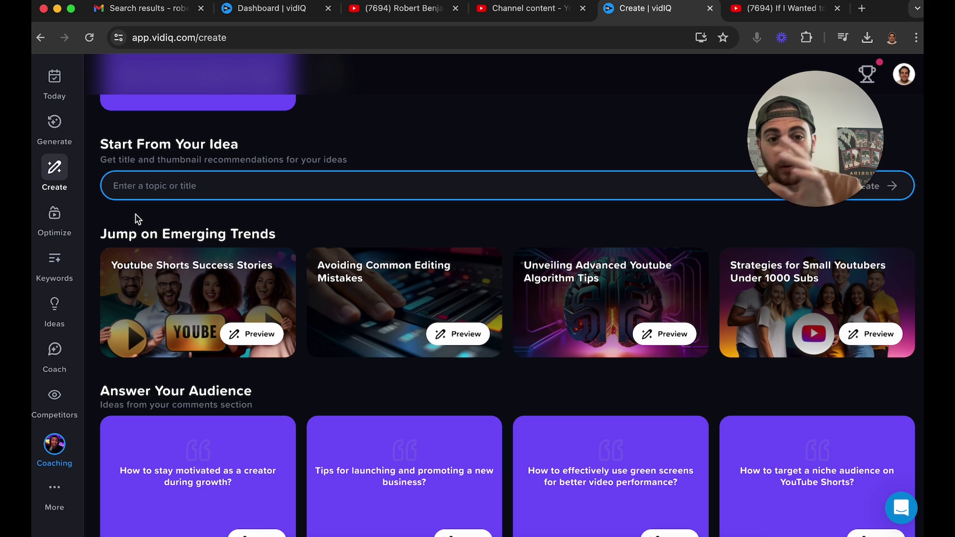
scroll(138, 219, "down", 2)
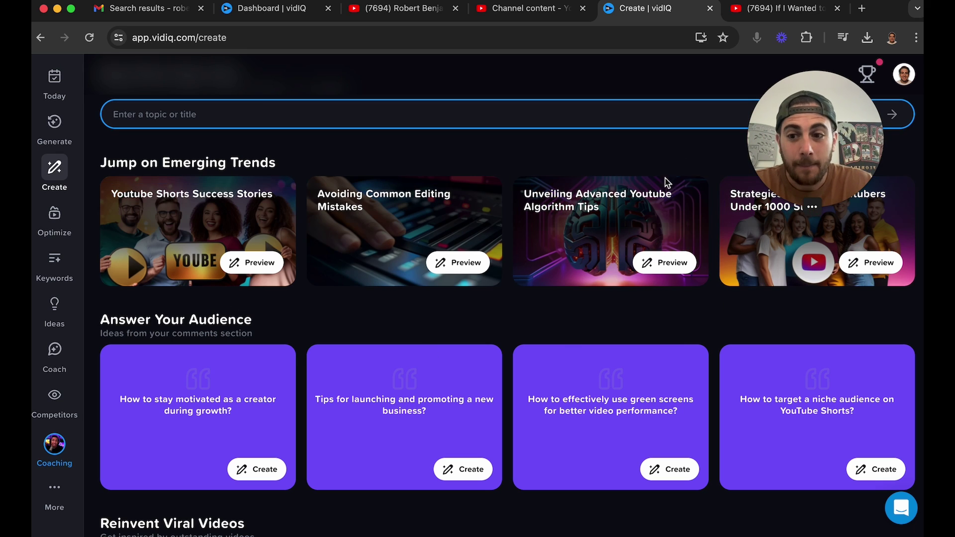
scroll(661, 192, "down", 2)
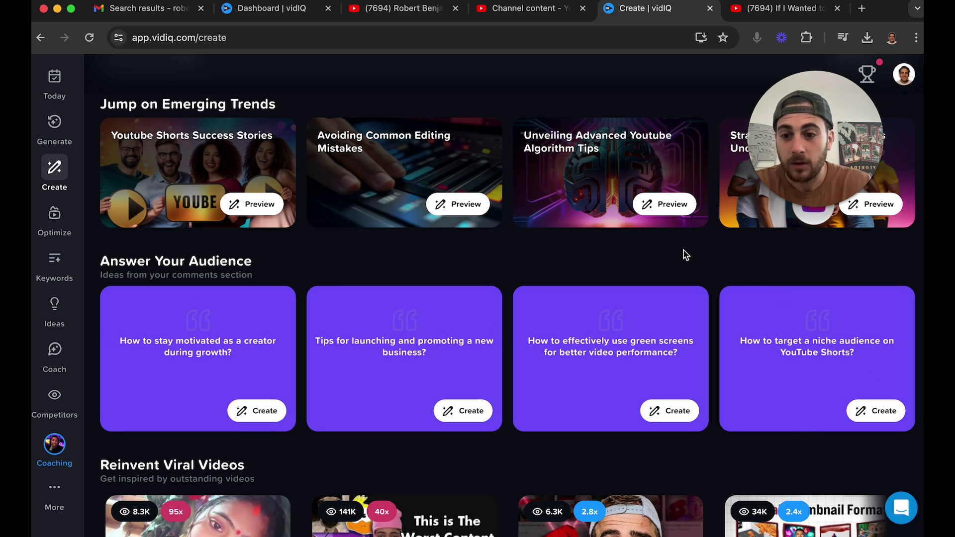
scroll(685, 255, "down", 6)
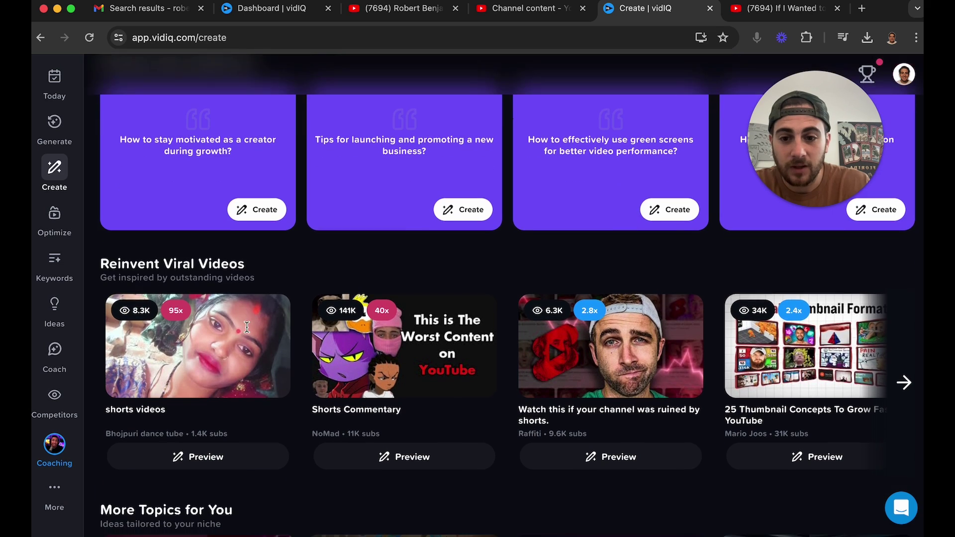
scroll(647, 349, "right", 1)
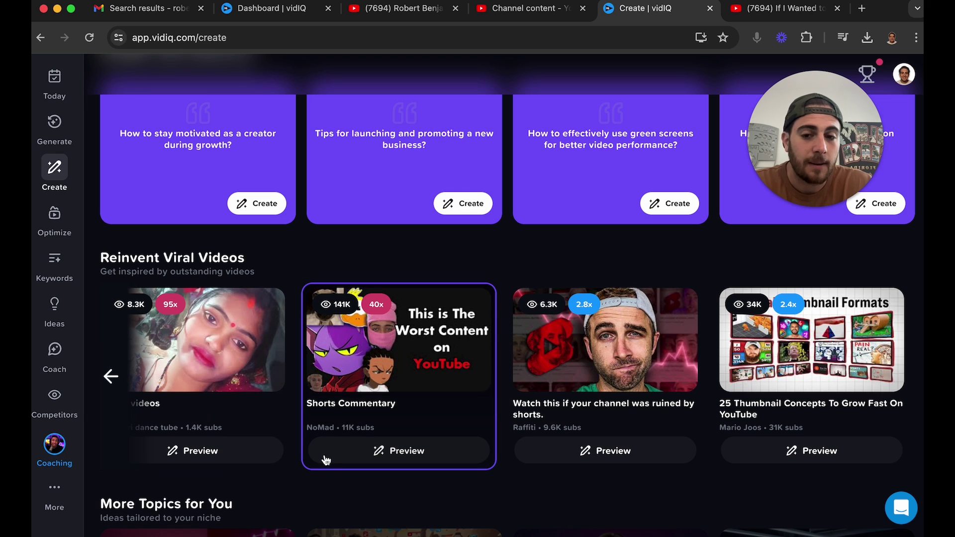
scroll(408, 405, "down", 6)
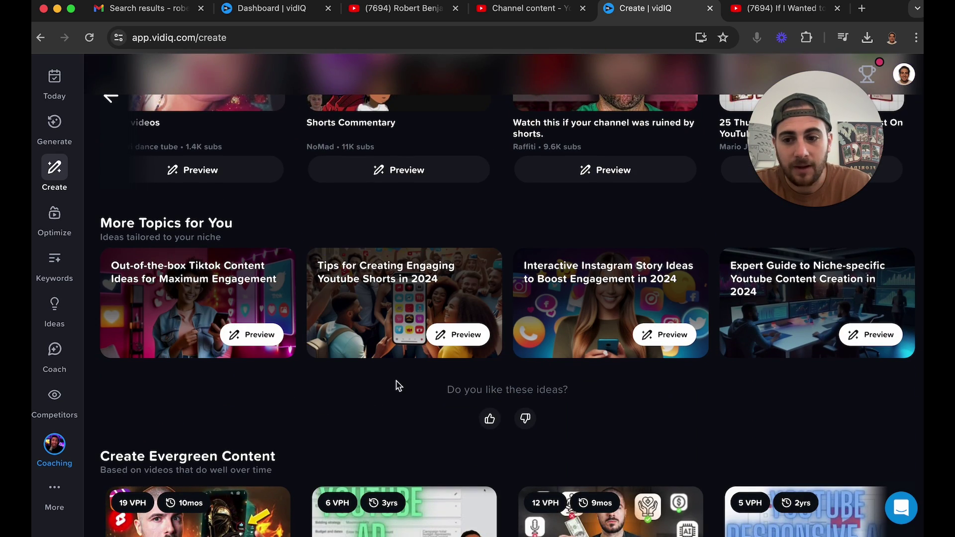
scroll(398, 383, "down", 4)
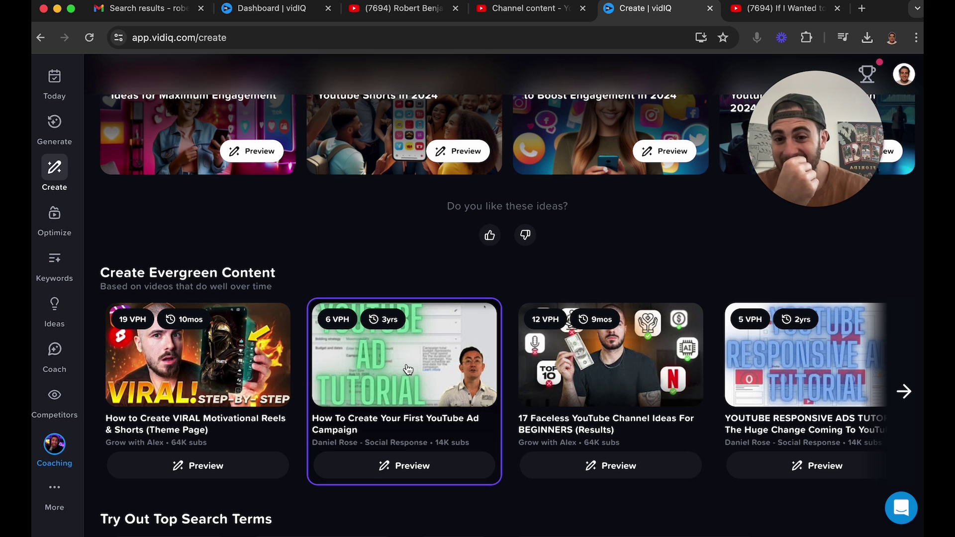
scroll(407, 369, "down", 5)
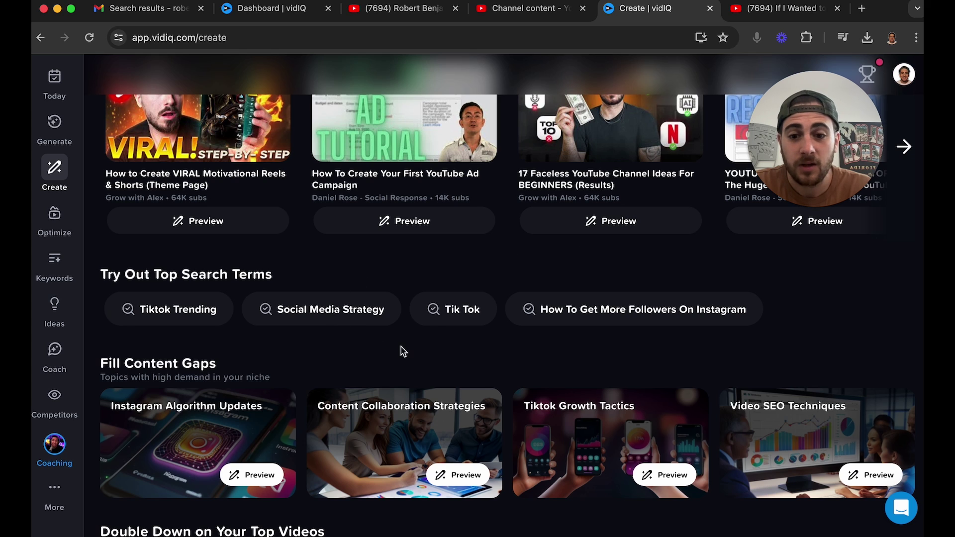
scroll(401, 351, "down", 3)
scroll(402, 351, "down", 2)
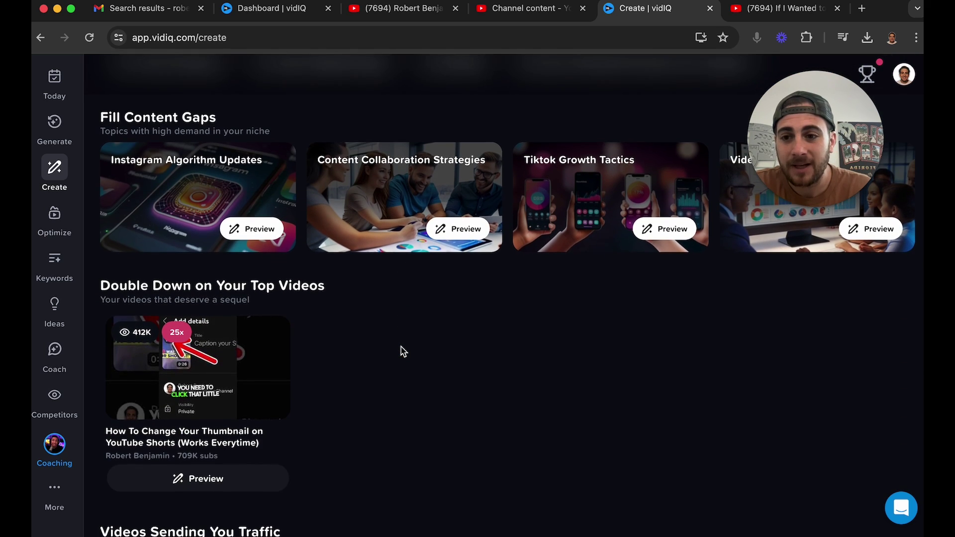
scroll(282, 389, "down", 2)
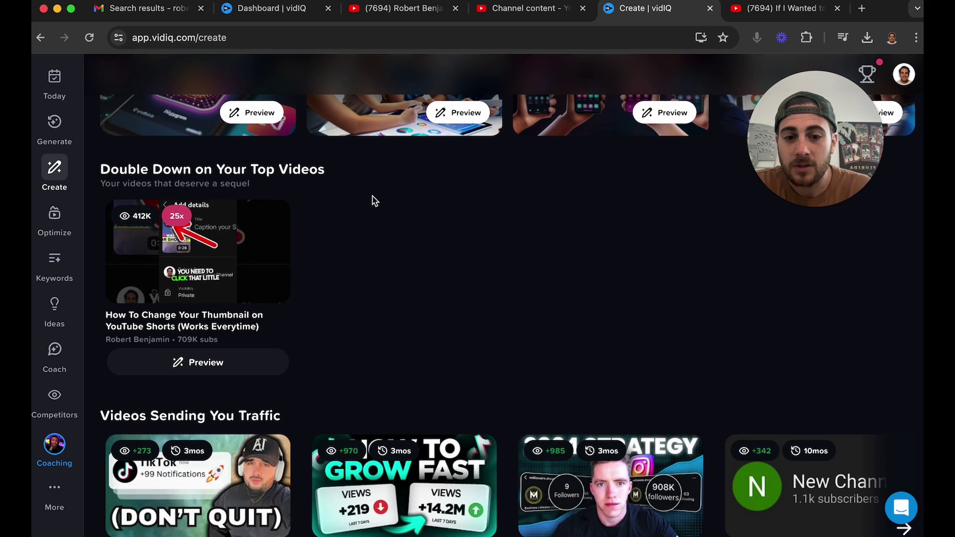
scroll(377, 184, "down", 3)
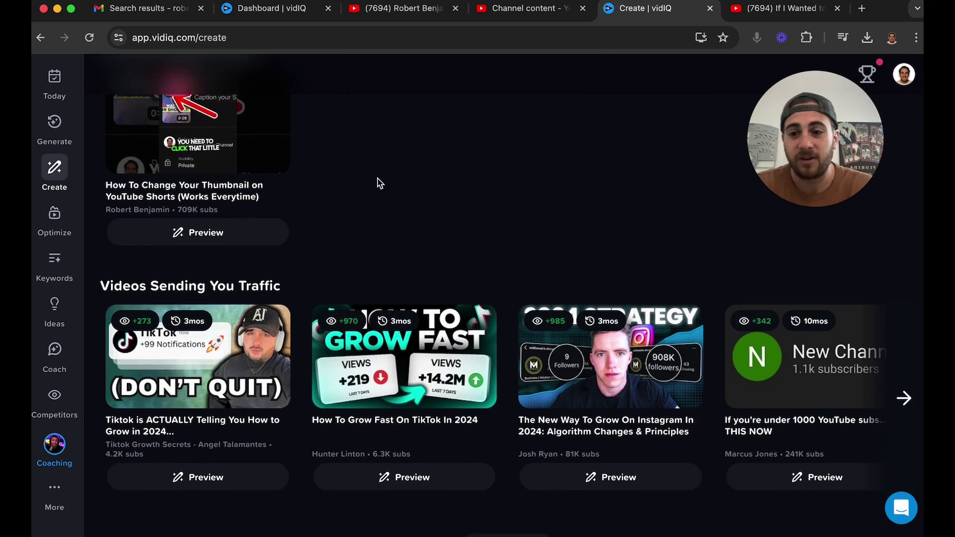
scroll(377, 184, "up", 1)
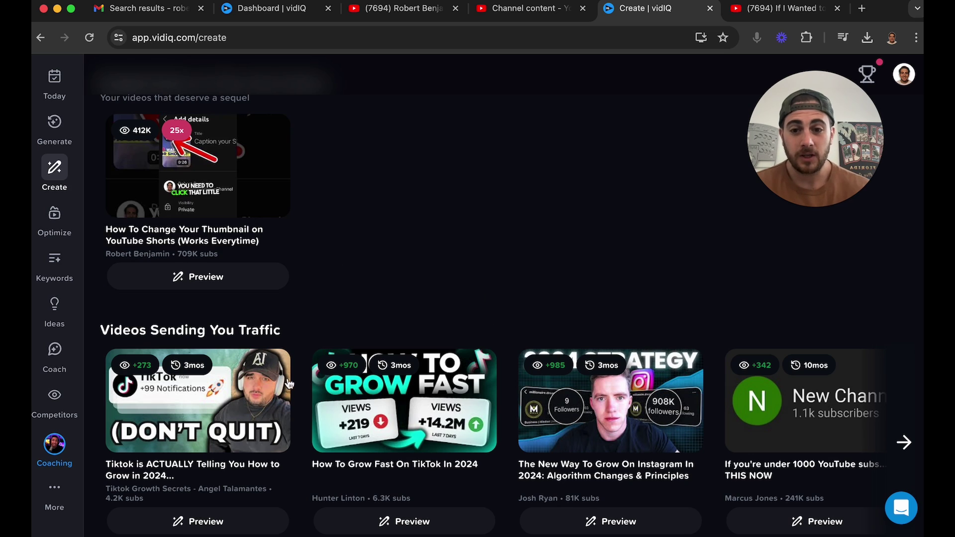
scroll(385, 453, "down", 2)
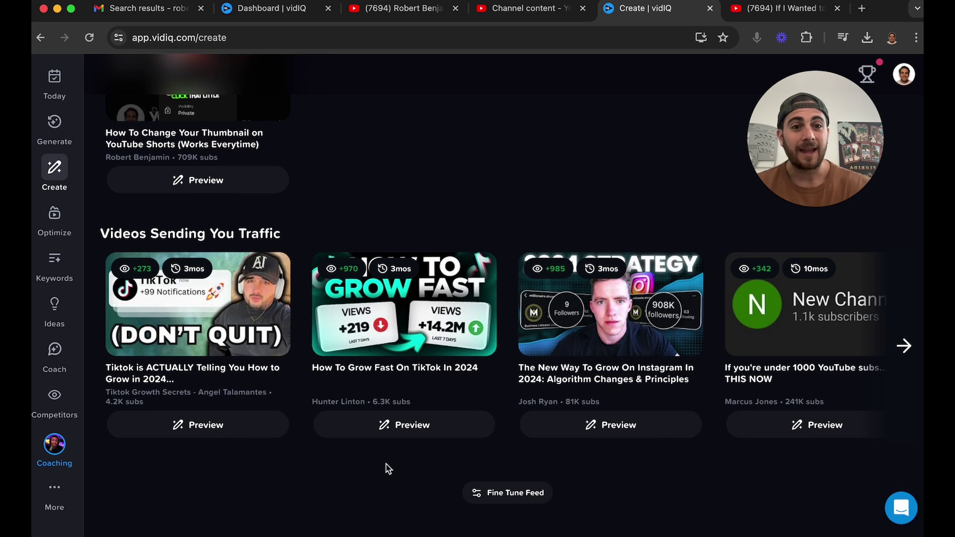
Step: In Fine Tune Feed, uncheck Online Course Creation and Trending Content Discovery
left_click(504, 497)
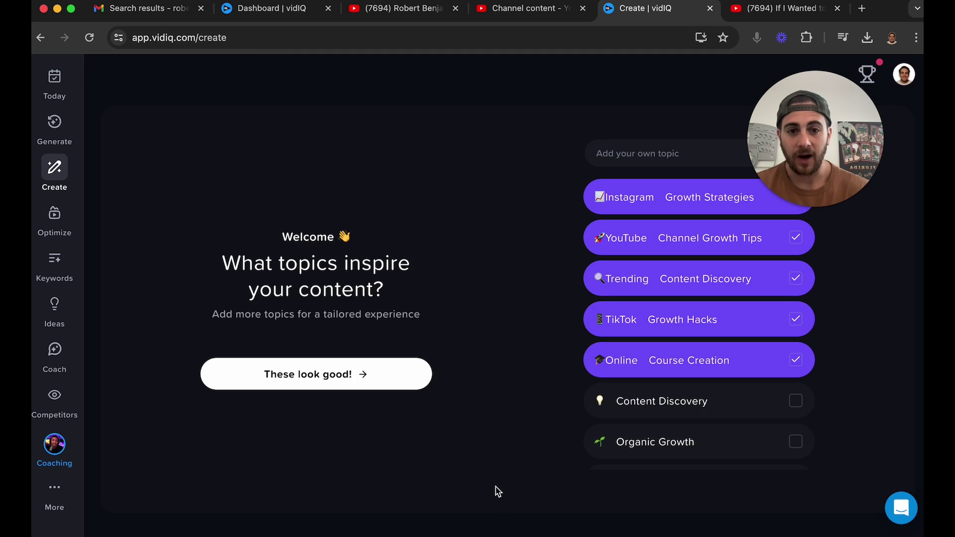
left_click(796, 194)
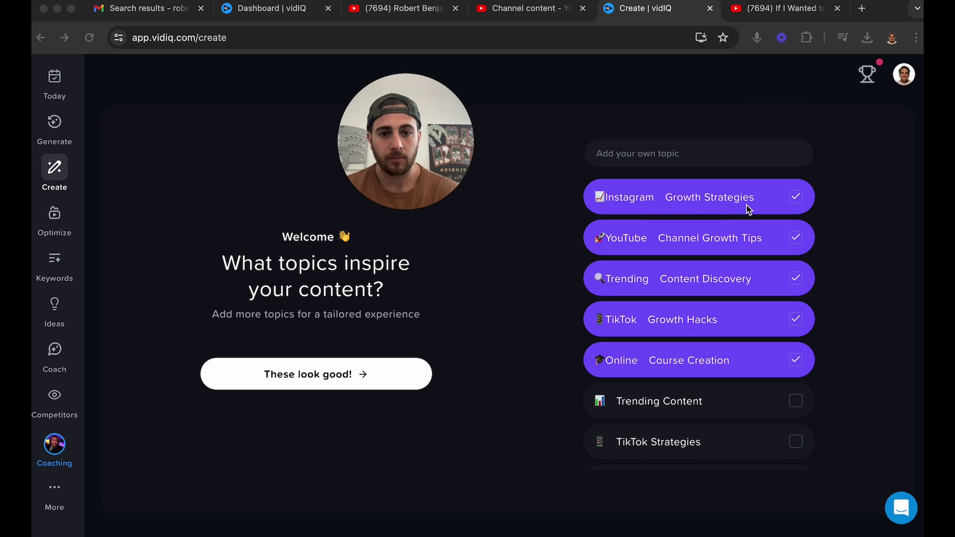
left_click(796, 354)
left_click(796, 359)
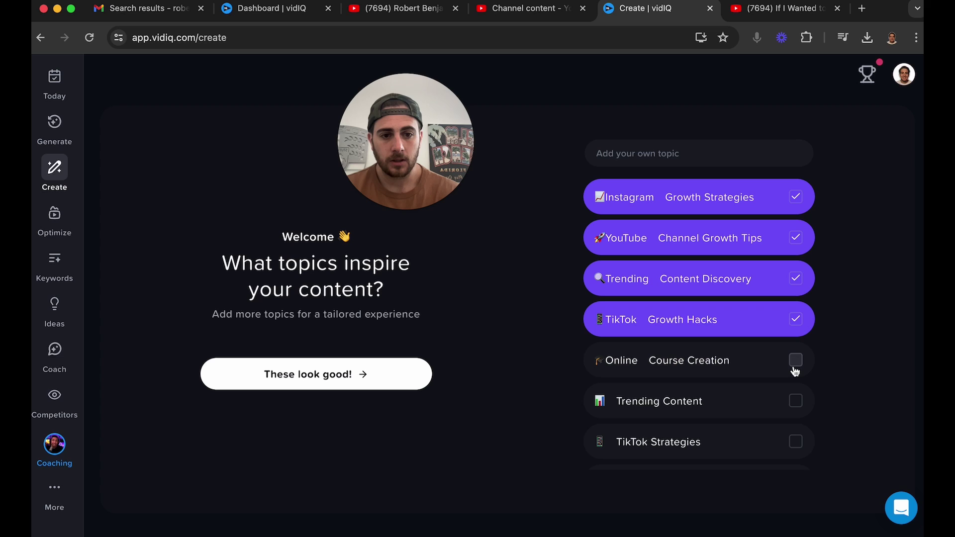
left_click(798, 279)
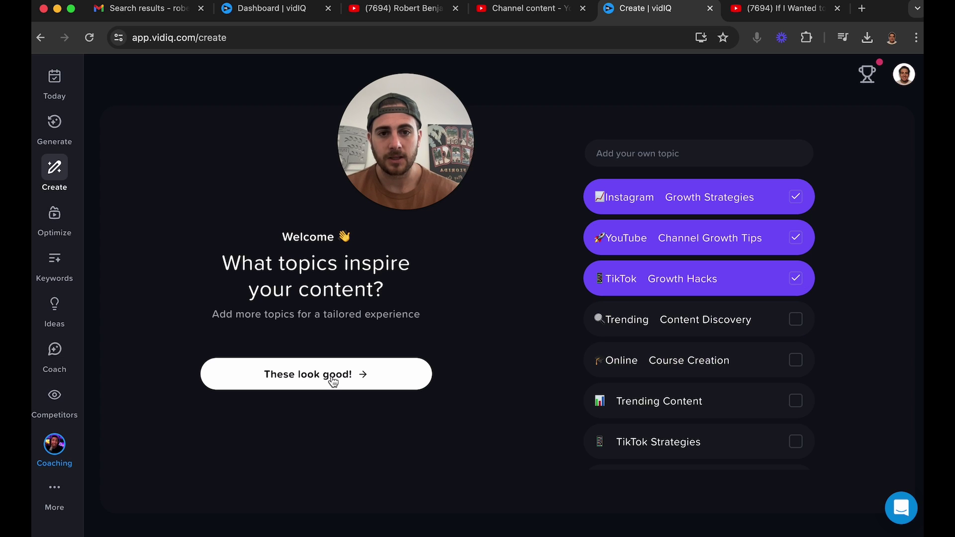
Step: Add TikTok Strategies, YouTube Discovery and Instagram Growth, confirm with These look good!, then open Optimize
left_click(794, 443)
left_click(796, 443)
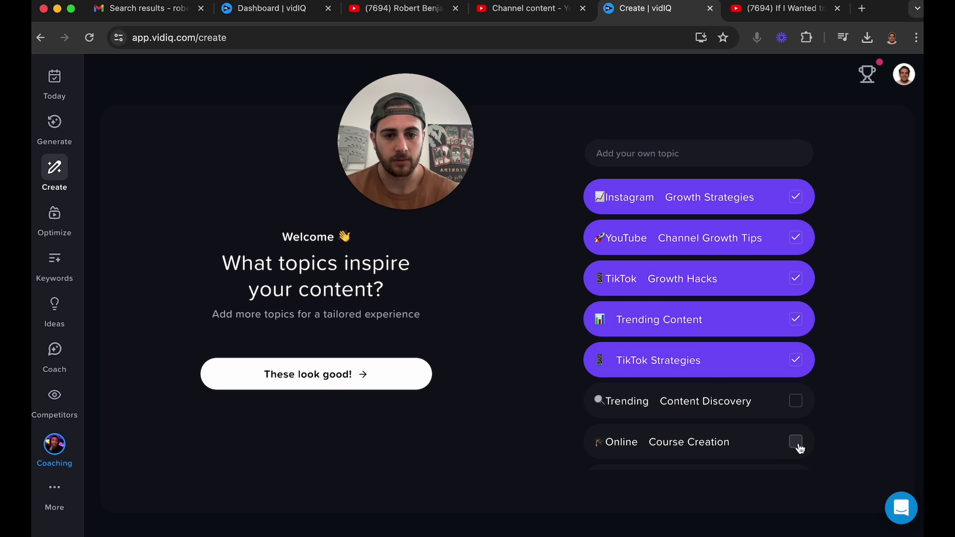
left_click(796, 318)
scroll(798, 323, "down", 2)
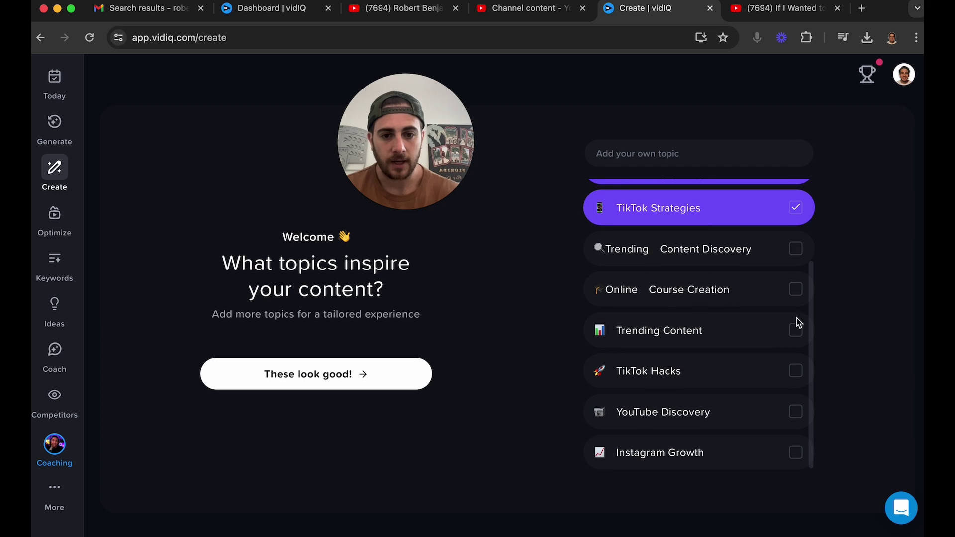
left_click(795, 413)
left_click(795, 451)
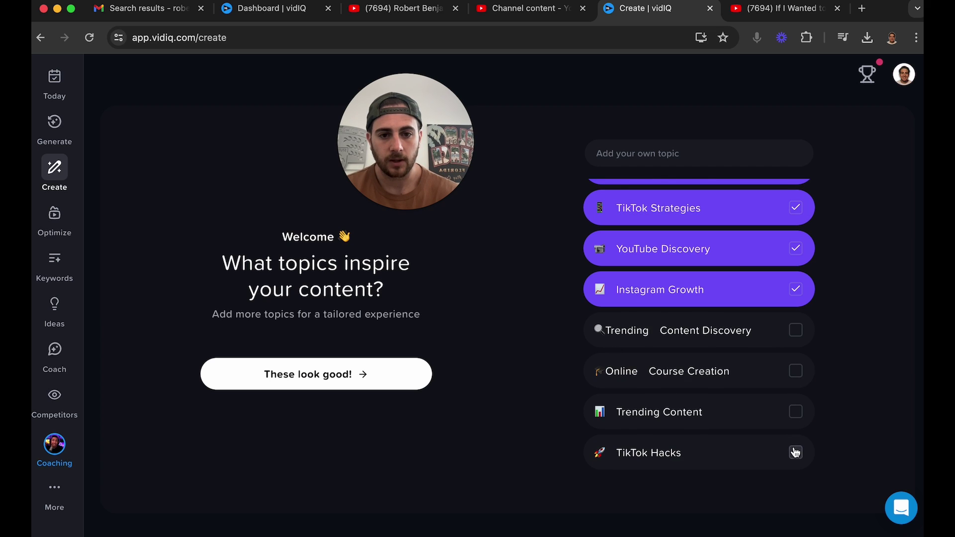
left_click(330, 379)
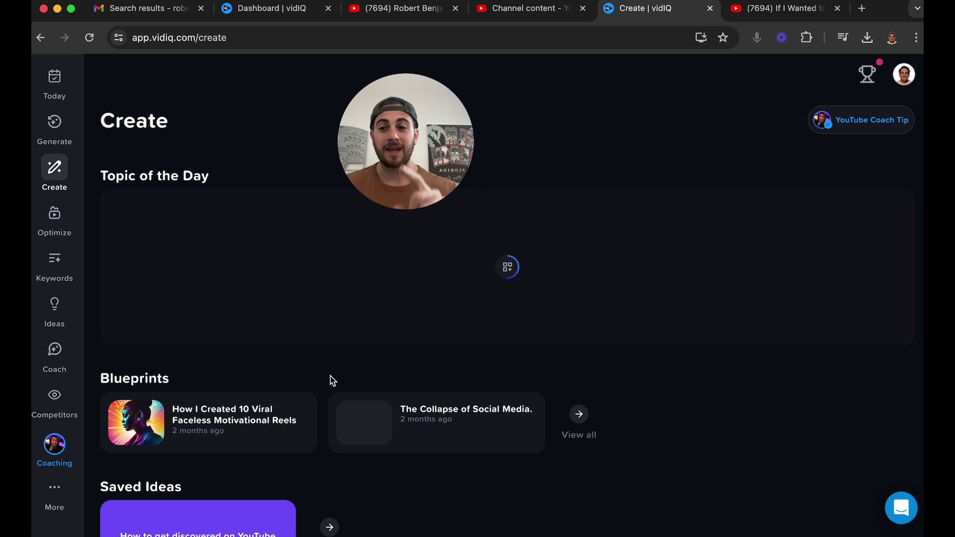
left_click(72, 222)
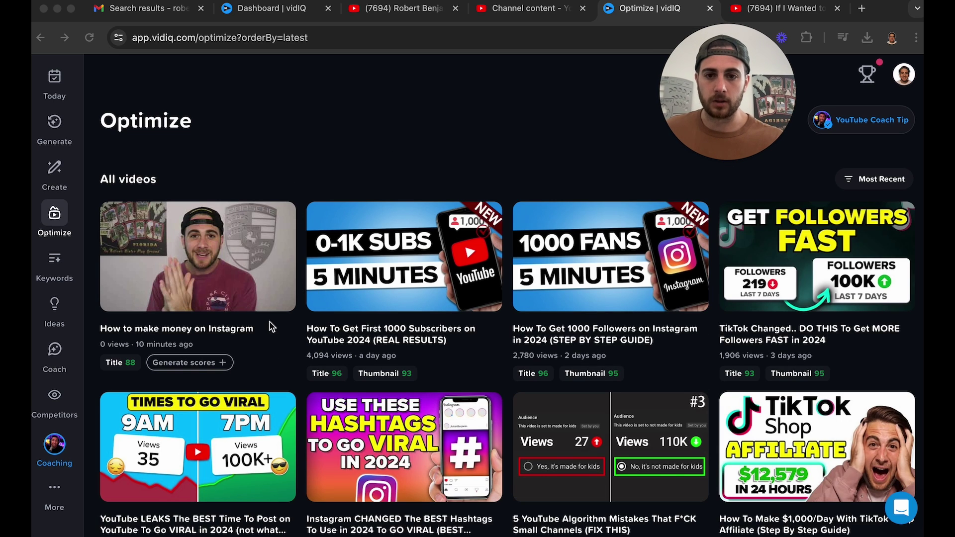
left_click(412, 264)
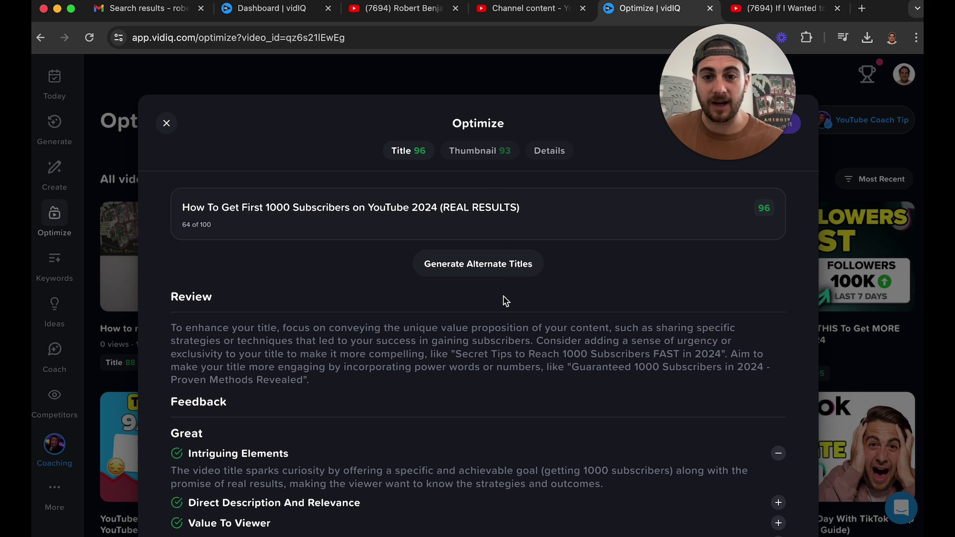
scroll(505, 294, "down", 5)
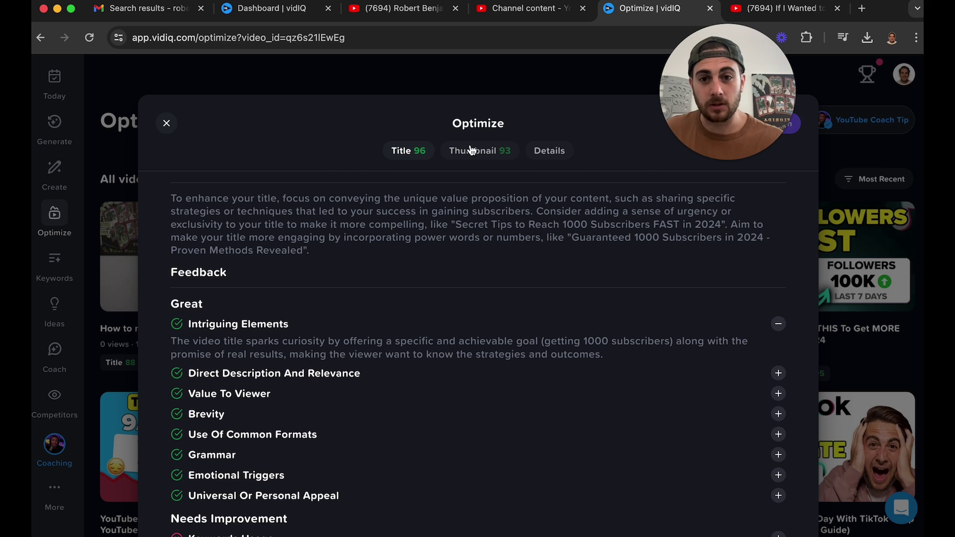
left_click(454, 151)
left_click(549, 152)
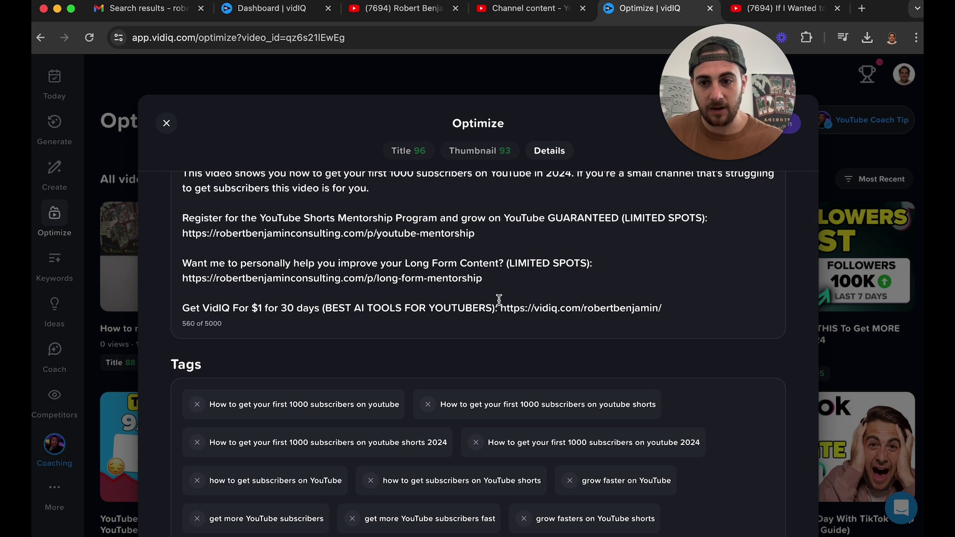
scroll(496, 298, "down", 3)
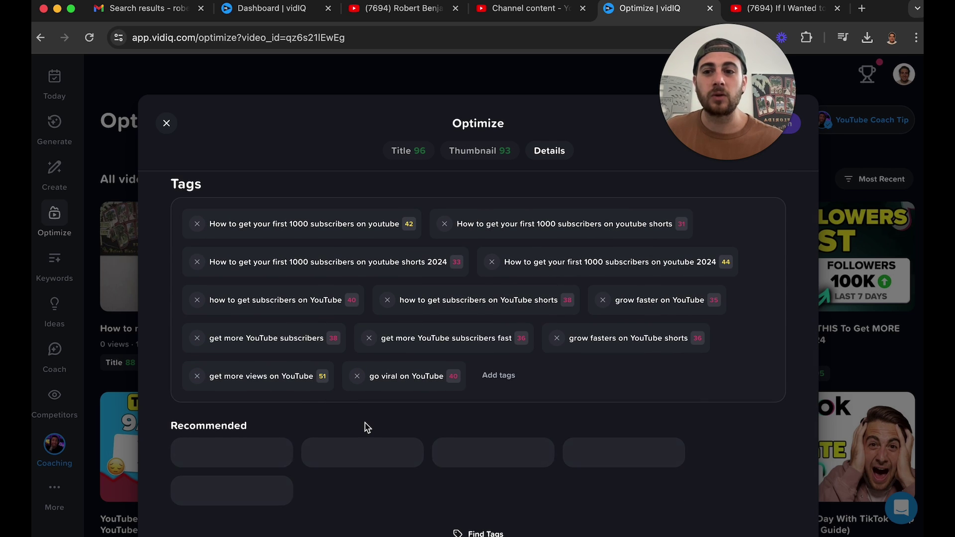
scroll(374, 319, "up", 5)
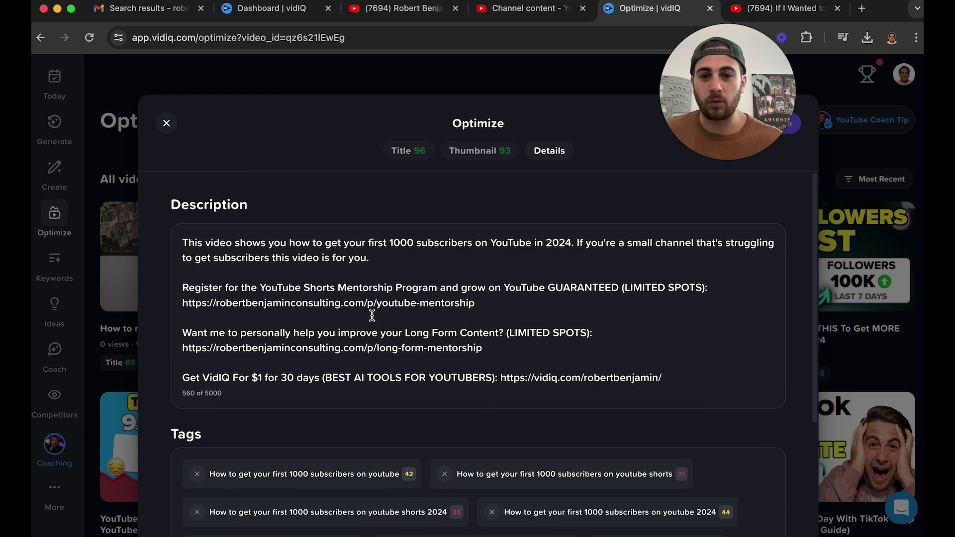
left_click_drag(709, 90, 817, 168)
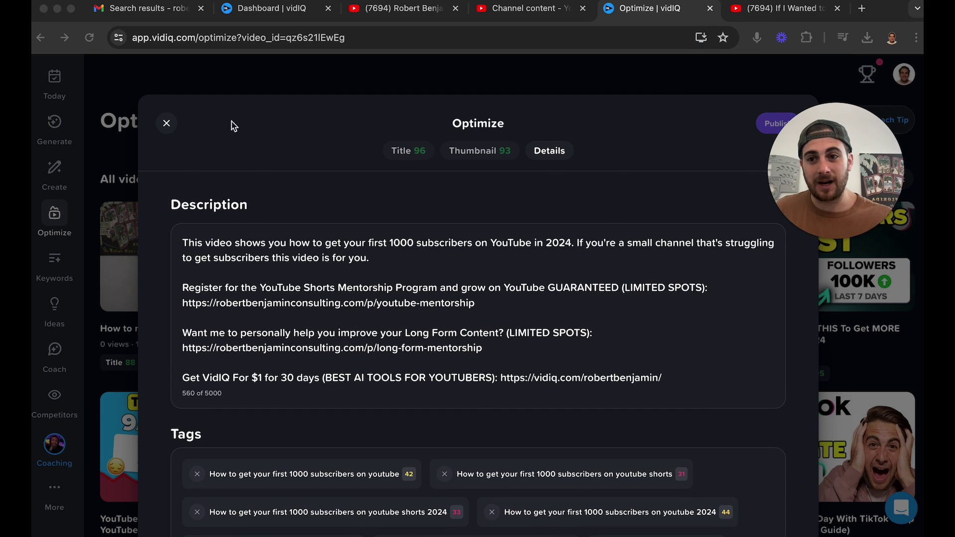
left_click(168, 121)
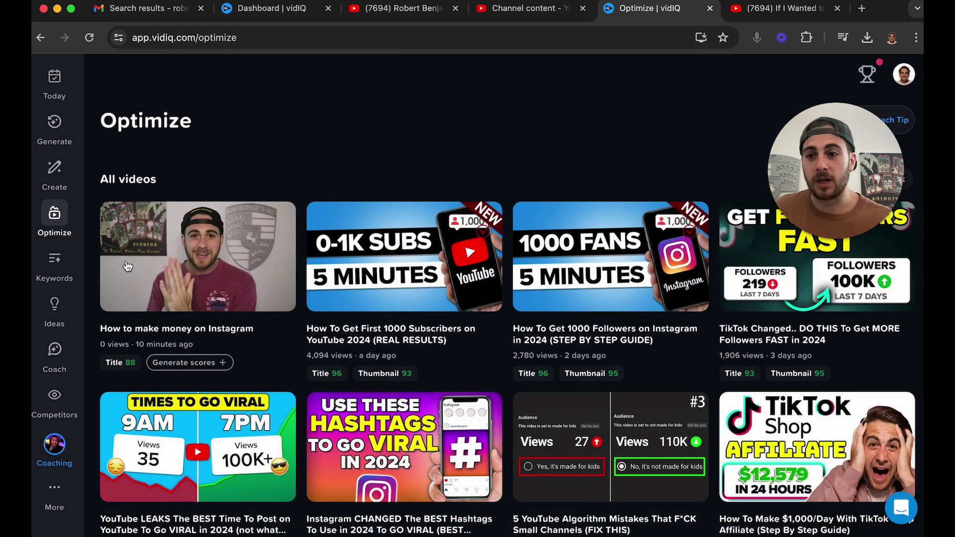
left_click(55, 263)
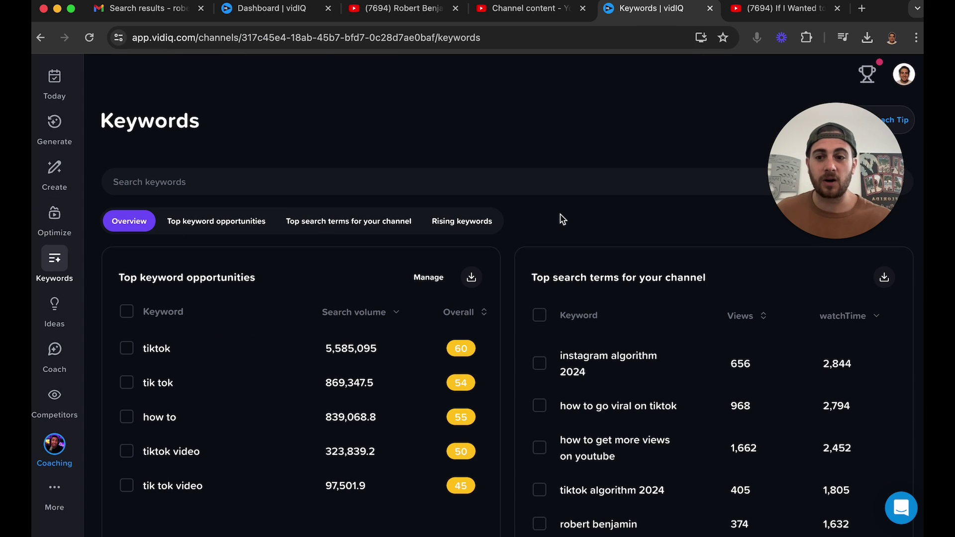
Step: Search keywords for 'how to make money on instagram', scroll its 268 results, then open Ideas
left_click(404, 185)
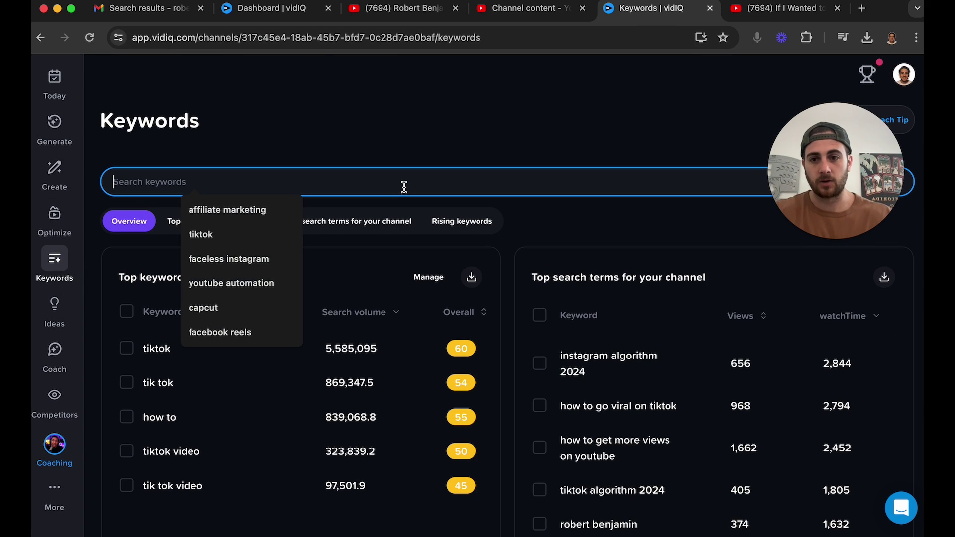
type("how to make money on instagram")
key("Return")
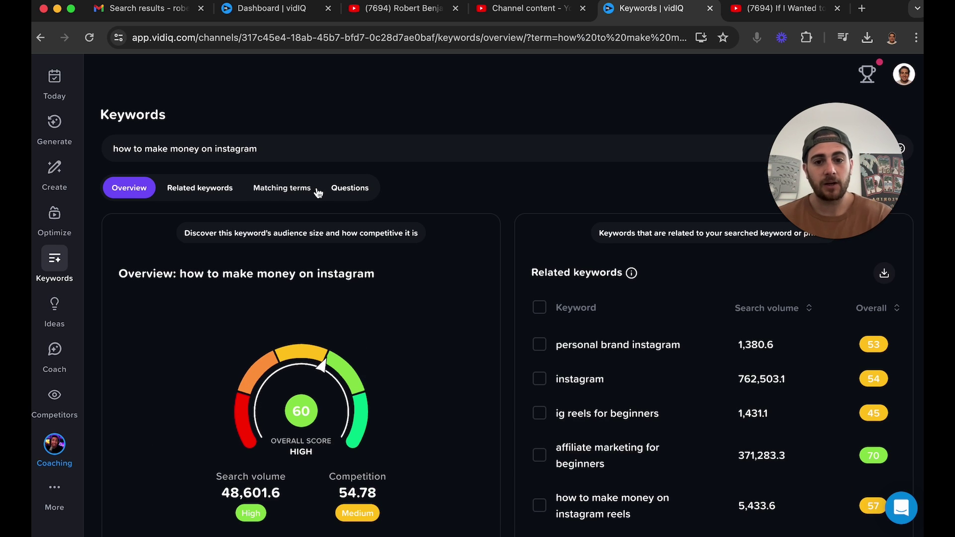
scroll(320, 363, "down", 2)
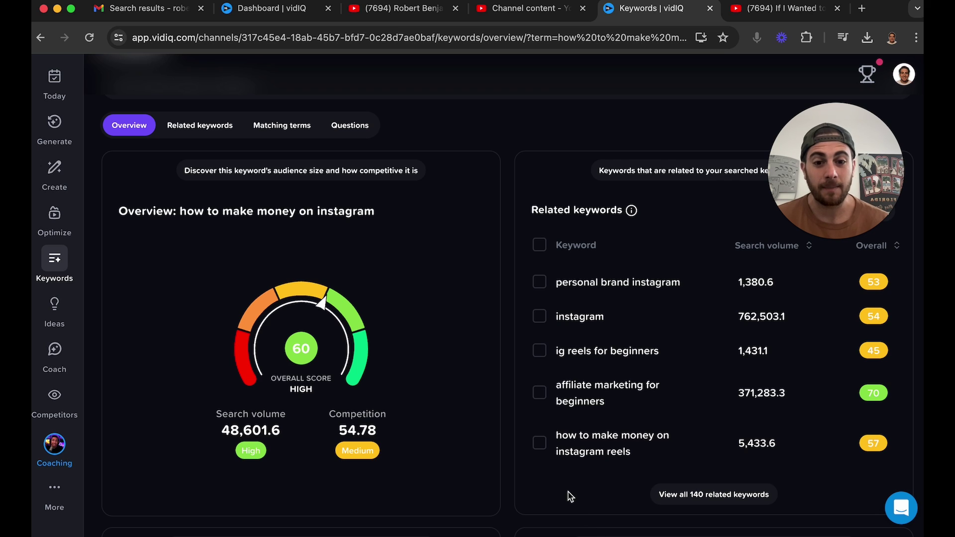
scroll(607, 453, "down", 1)
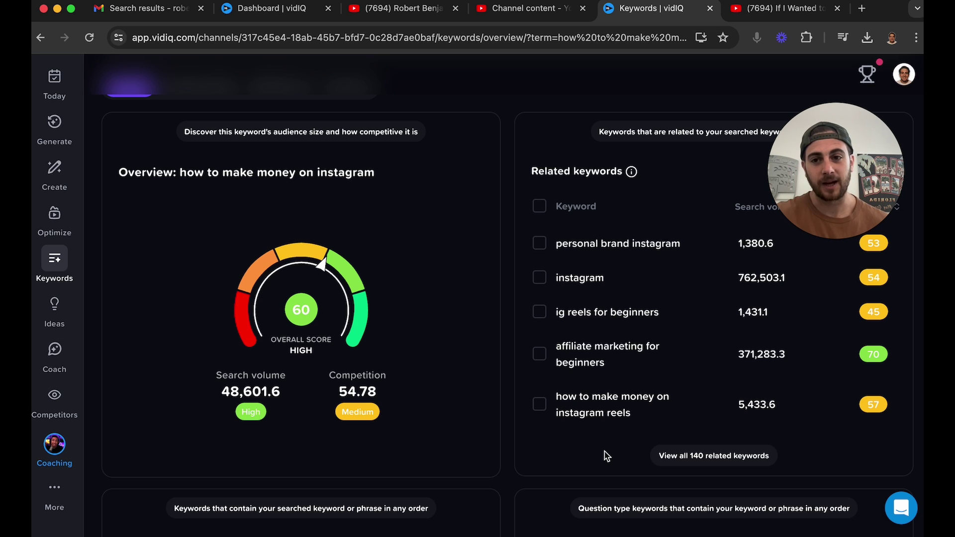
scroll(606, 455, "down", 3)
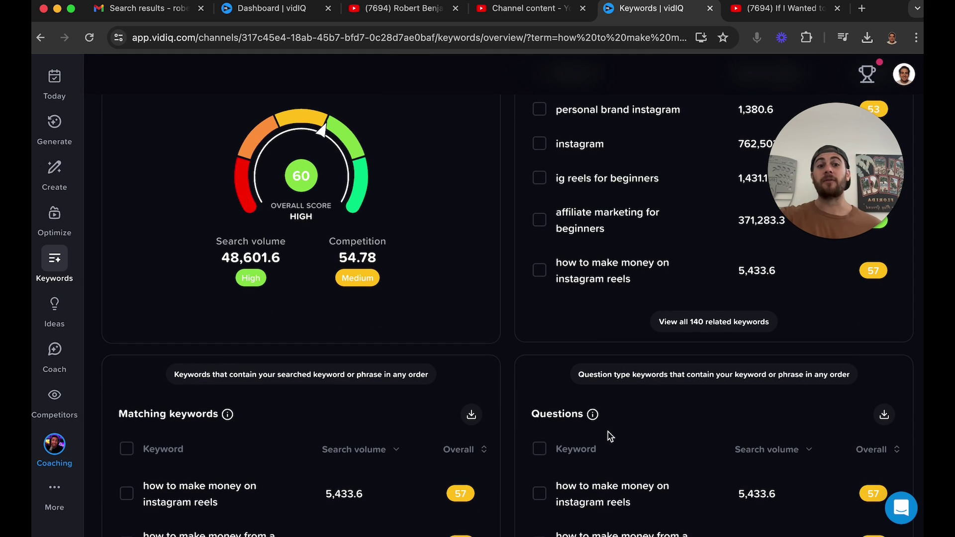
scroll(610, 436, "down", 6)
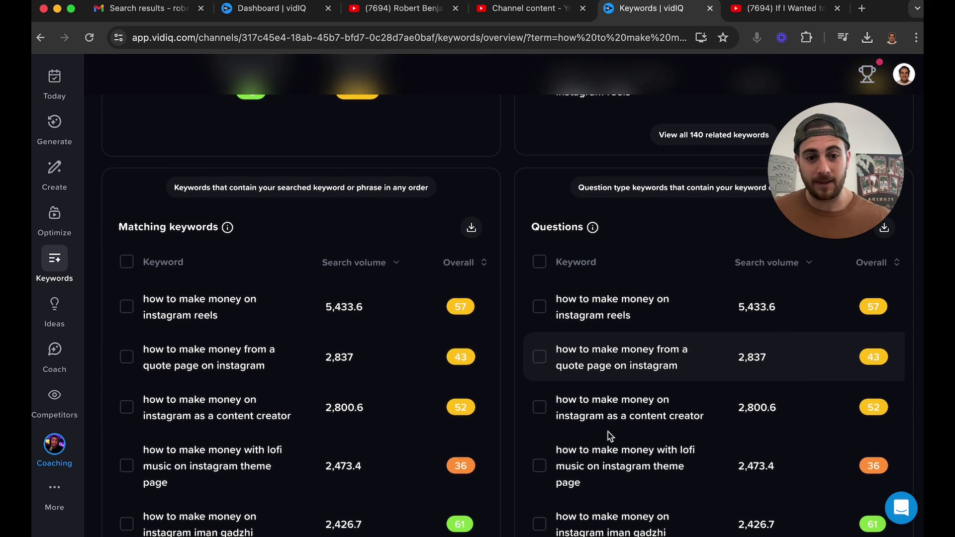
scroll(537, 314, "down", 4)
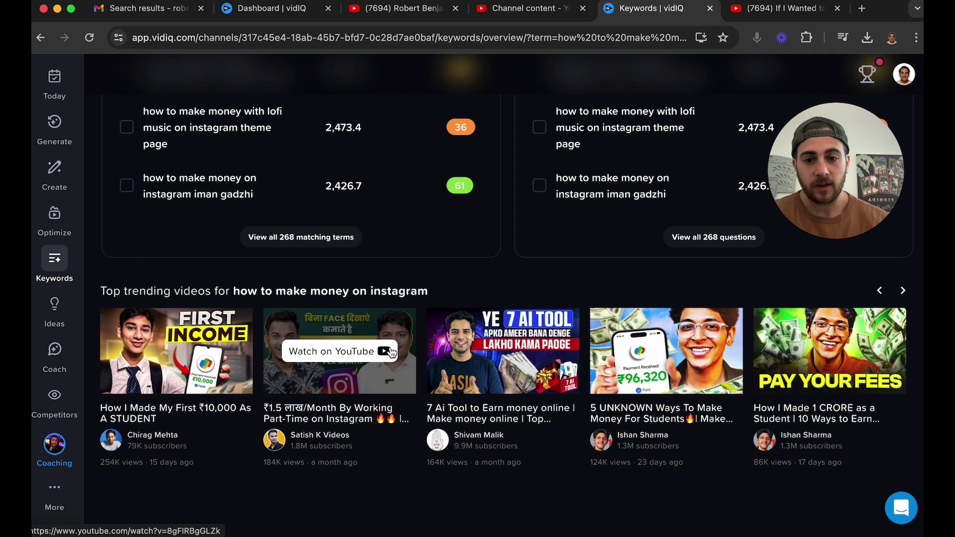
scroll(393, 351, "right", 3)
scroll(391, 353, "right", 5)
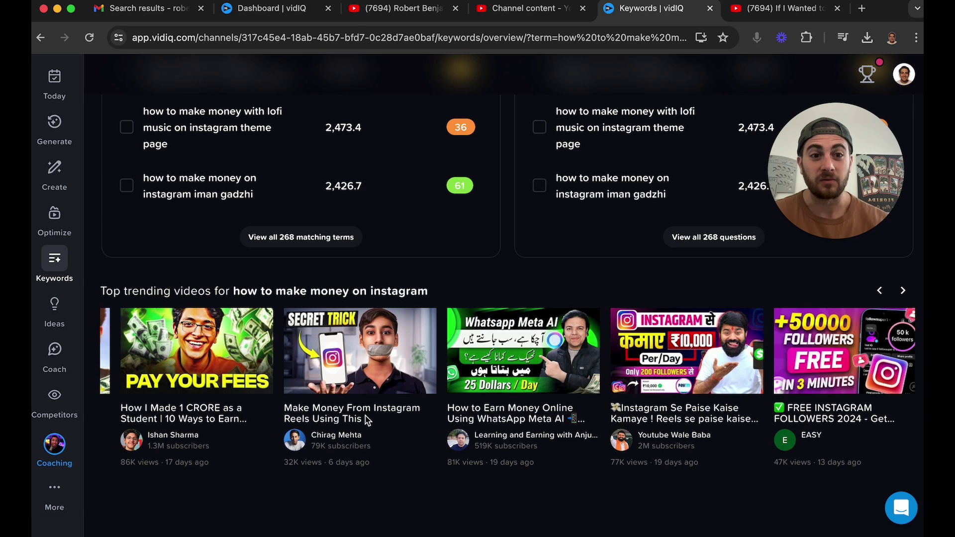
left_click(69, 320)
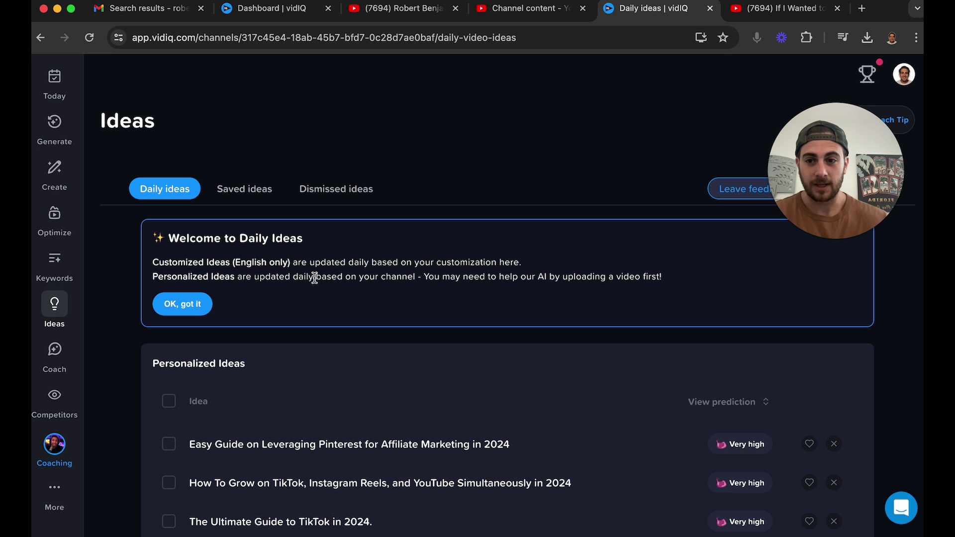
Step: Heart the 'Easy Guide on Leveraging Pinterest for Affiliate Marketing in 2024' idea, then open Coach
scroll(359, 345, "down", 3)
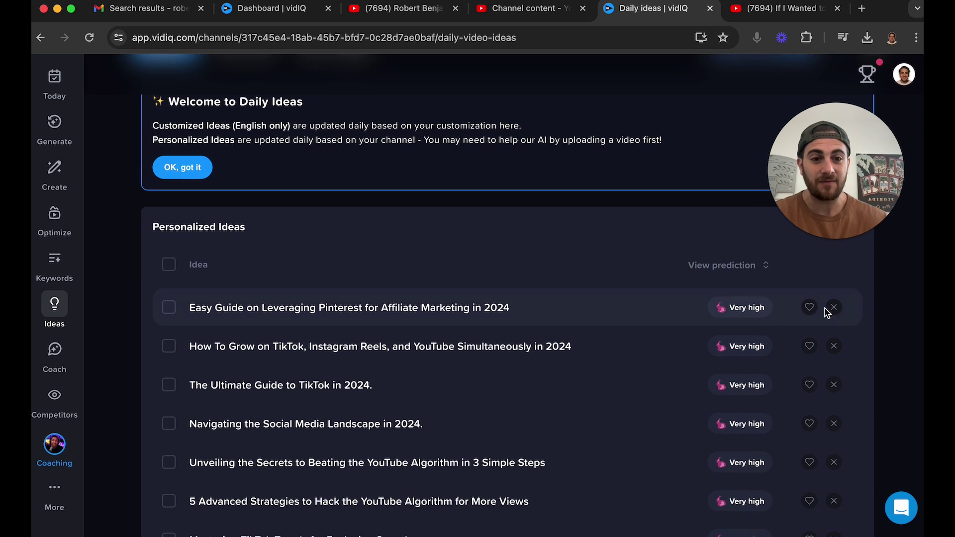
left_click(809, 308)
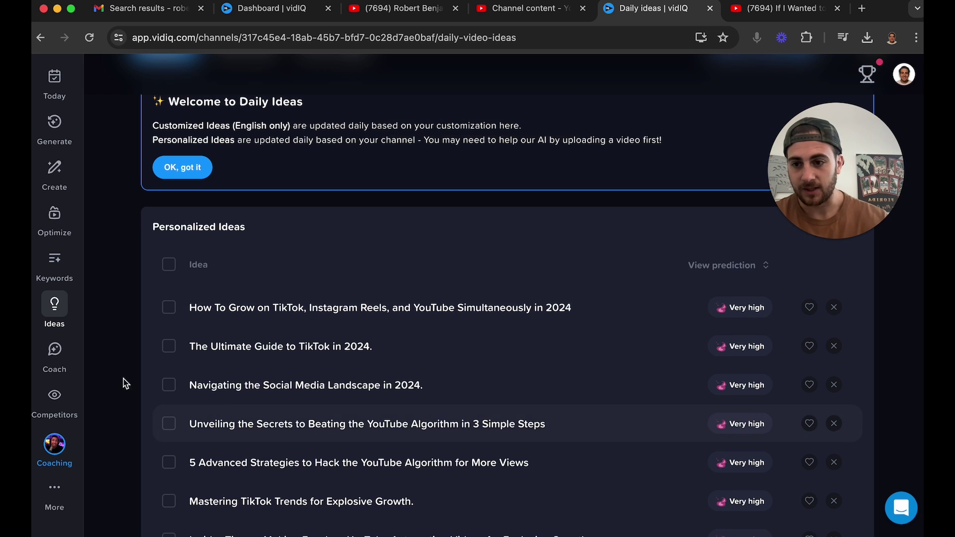
left_click(70, 365)
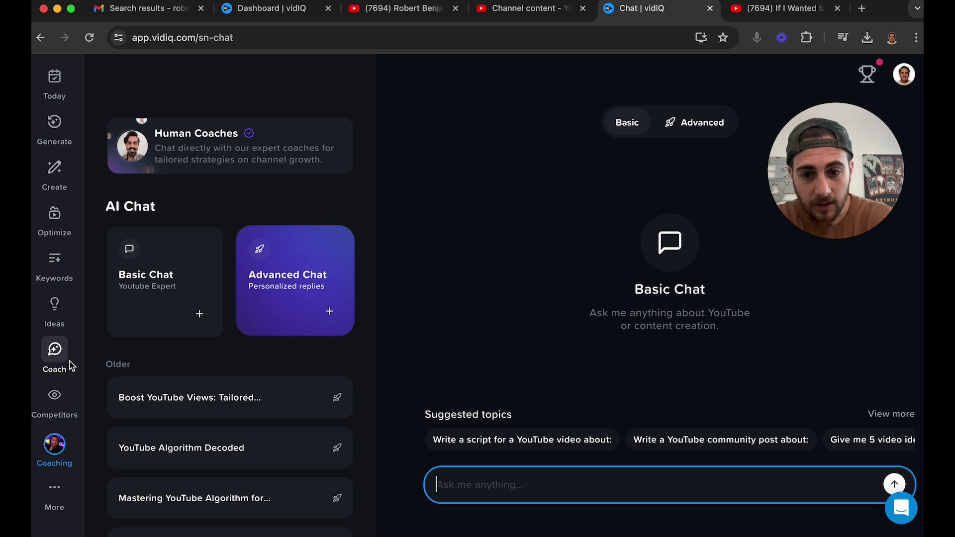
Step: Pick Advanced Chat, browse its history and suggested topics, then open Competitors
left_click(300, 271)
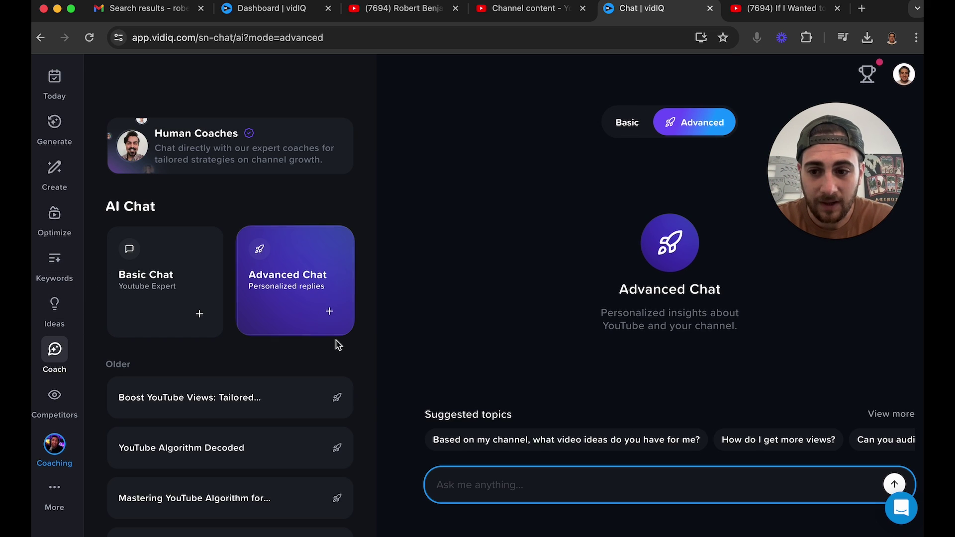
scroll(336, 345, "down", 3)
scroll(299, 398, "down", 2)
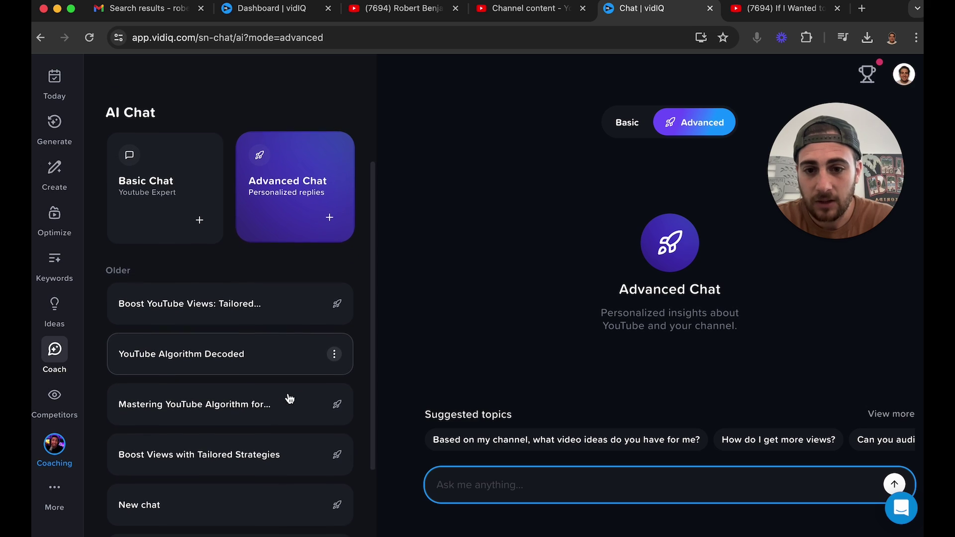
scroll(589, 440, "right", 2)
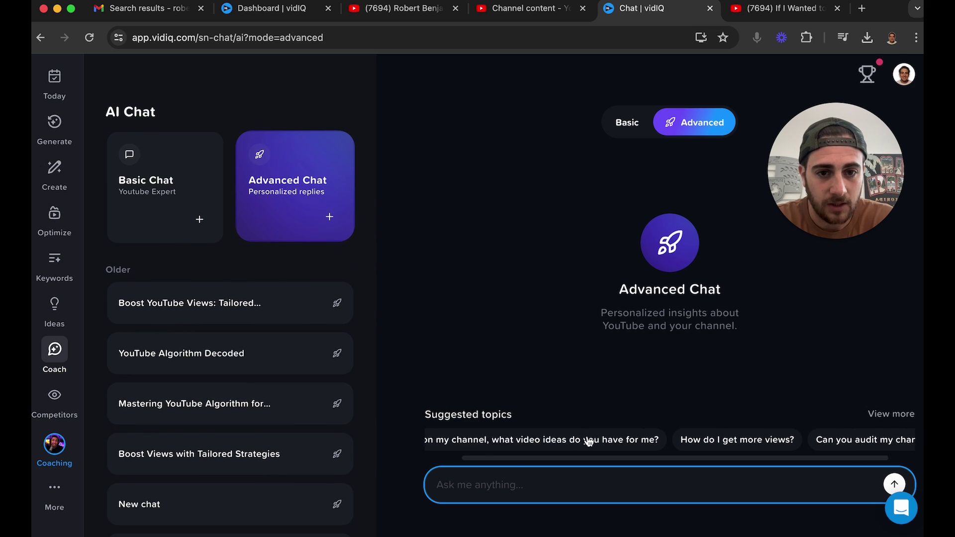
scroll(589, 440, "left", 2)
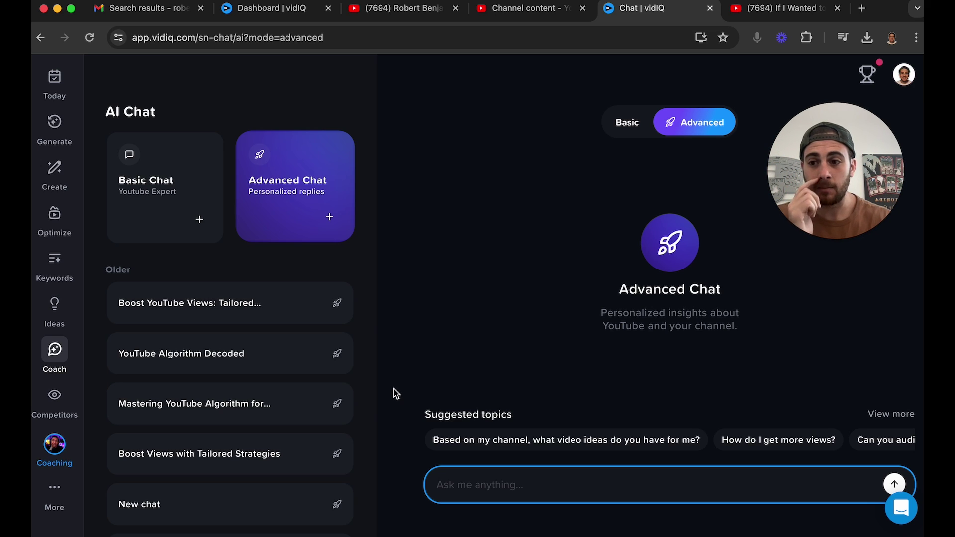
left_click(54, 398)
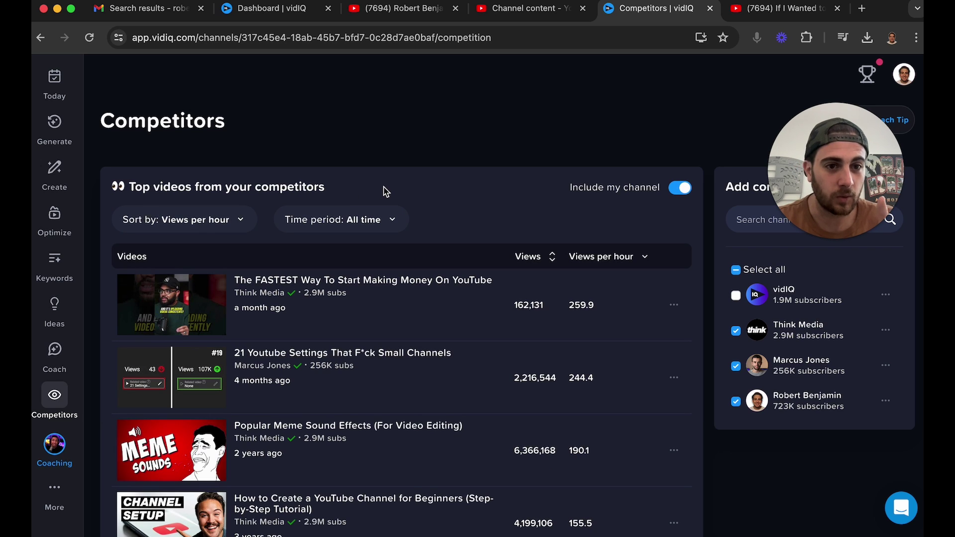
Step: Open More > SEO and scroll through the Bulk SEO tag recommendations
scroll(426, 356, "down", 2)
scroll(427, 356, "up", 2)
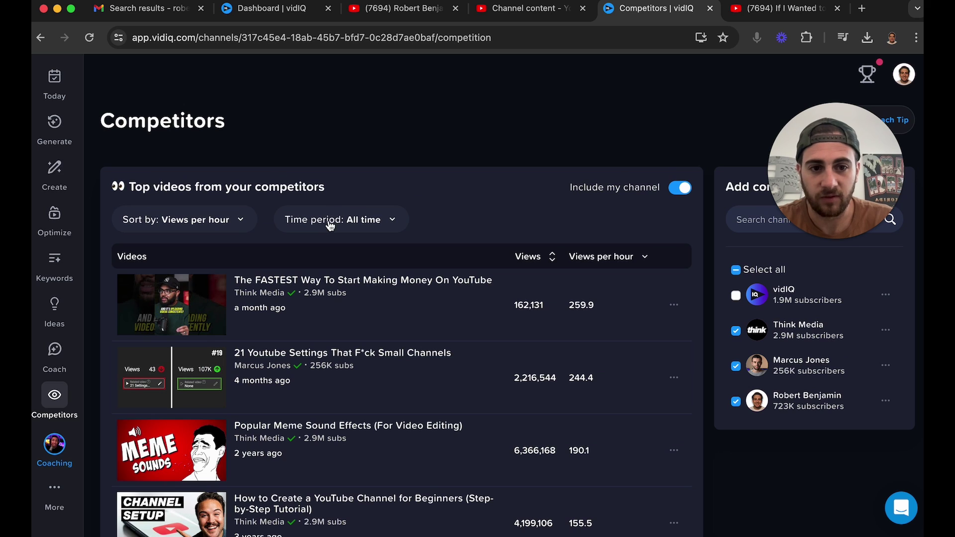
left_click(62, 485)
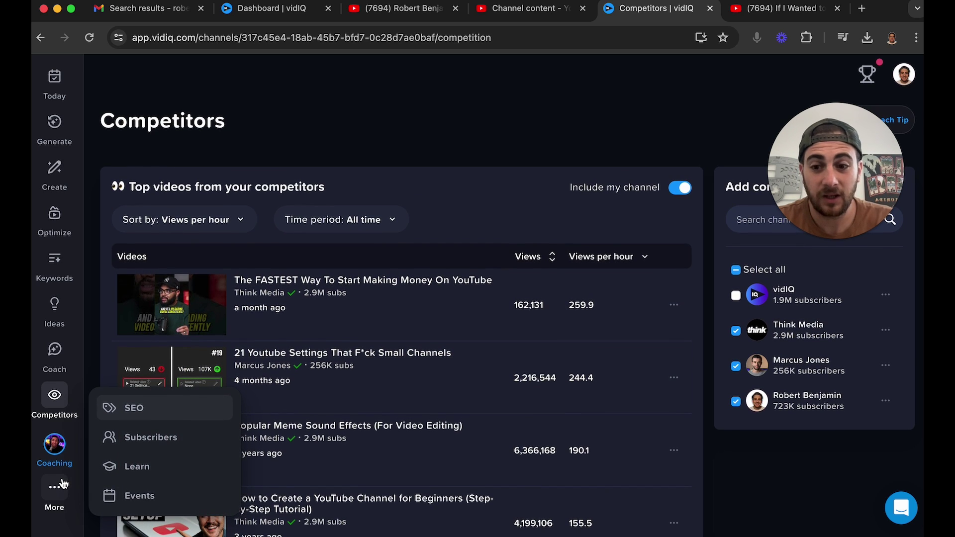
left_click(138, 418)
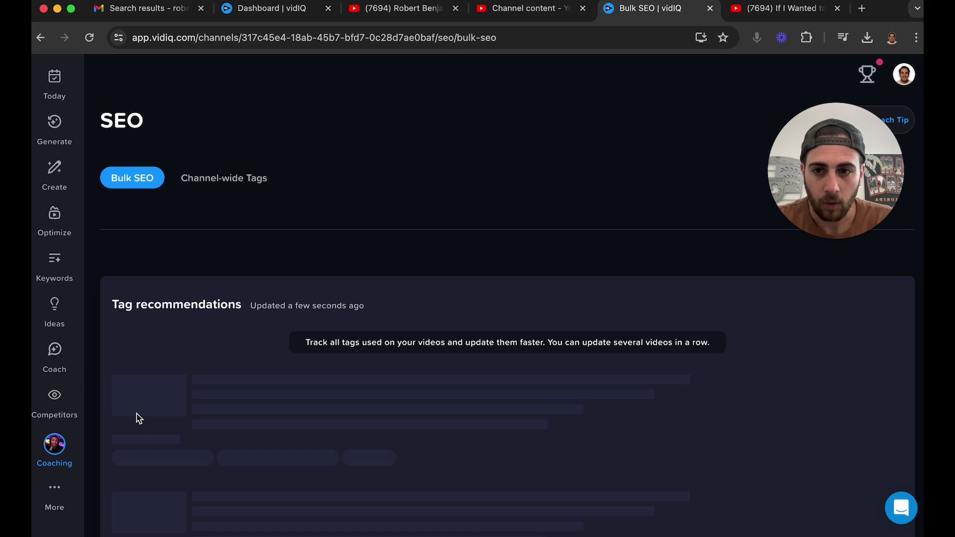
scroll(246, 280, "down", 5)
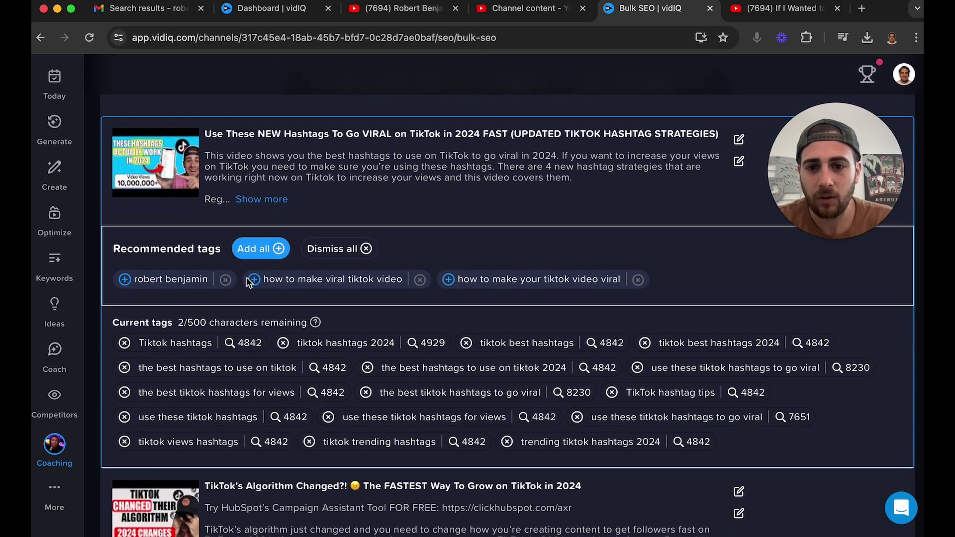
scroll(235, 358, "down", 1)
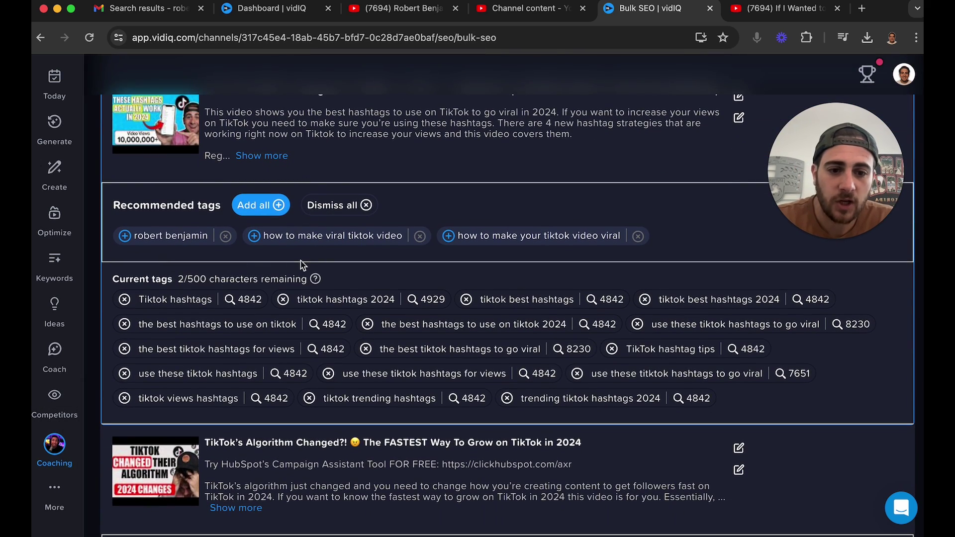
scroll(301, 265, "down", 5)
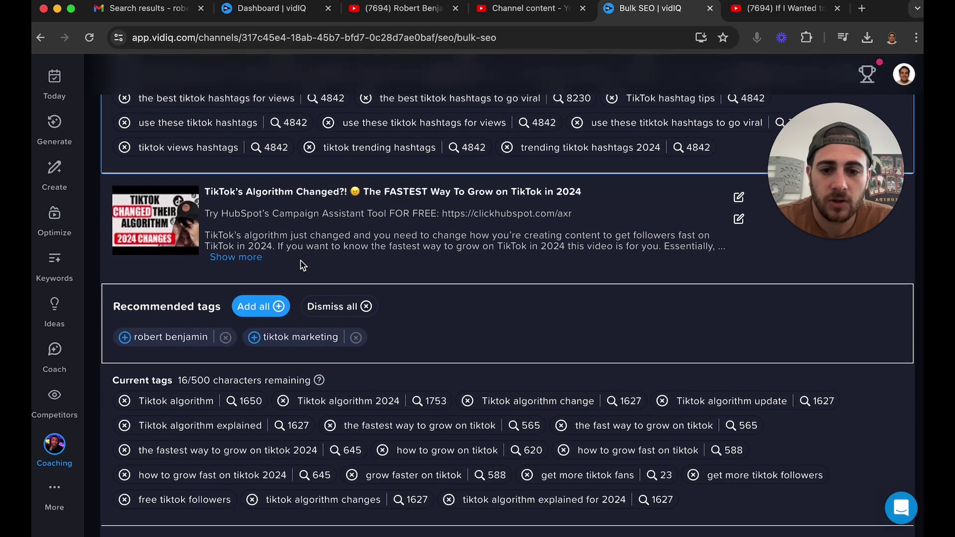
Step: Open More > Subscribers and scroll down to its videos, channels and posting times
left_click(54, 500)
left_click(146, 450)
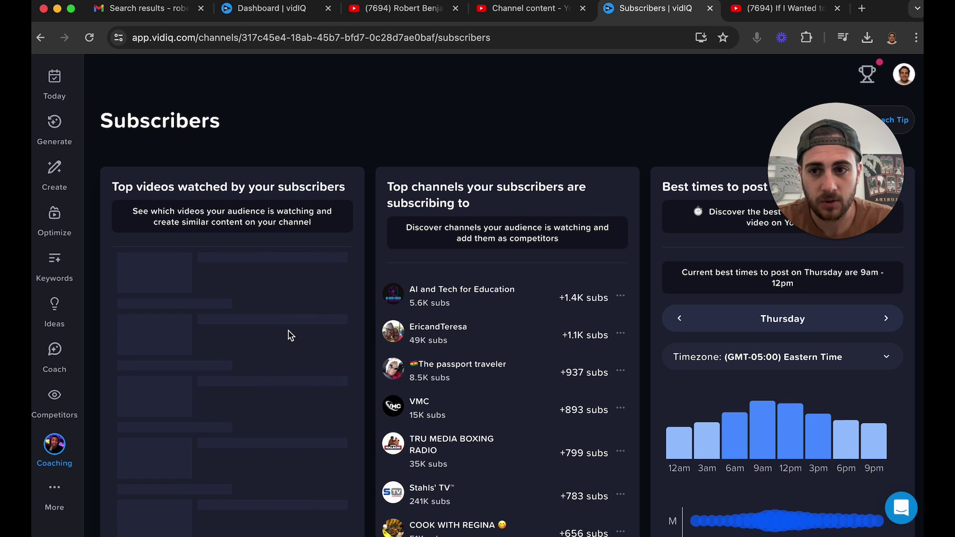
scroll(288, 348, "down", 1)
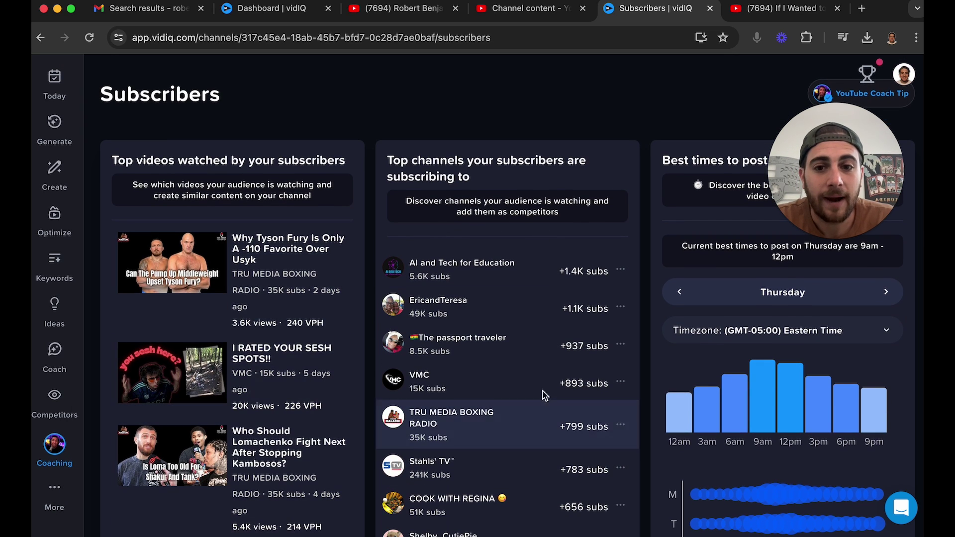
scroll(571, 313, "down", 7)
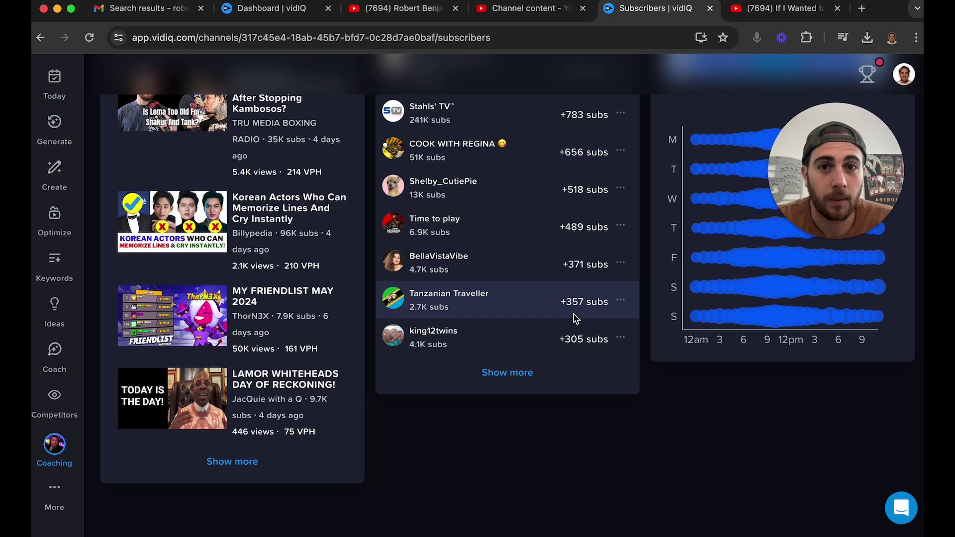
Step: In the YouTube Studio tab, open the channel's Audience analytics
left_click(528, 8)
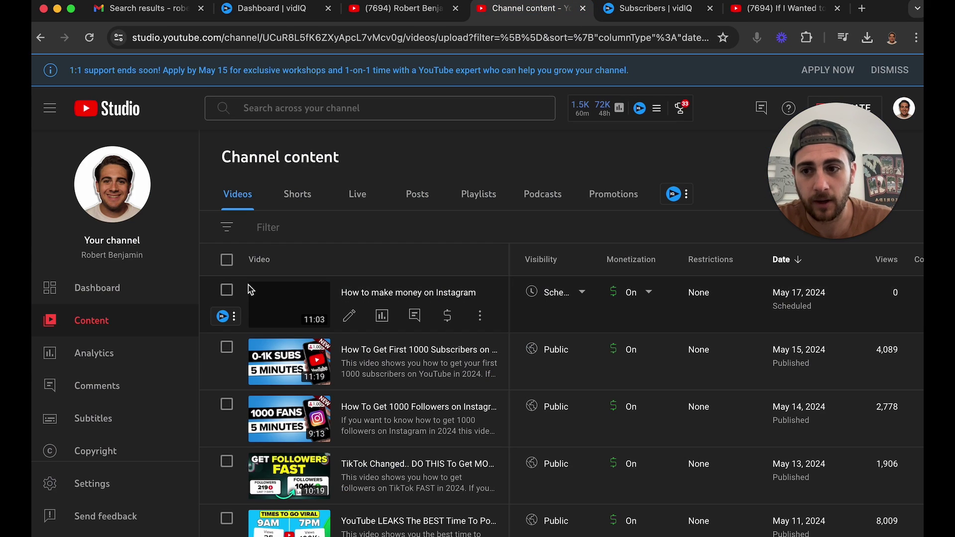
left_click(94, 353)
left_click(368, 199)
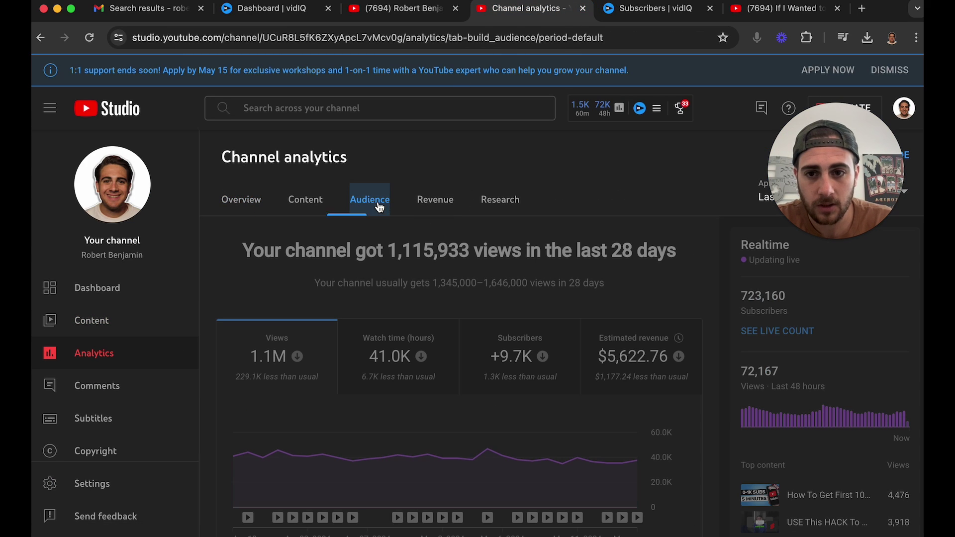
scroll(524, 315, "down", 9)
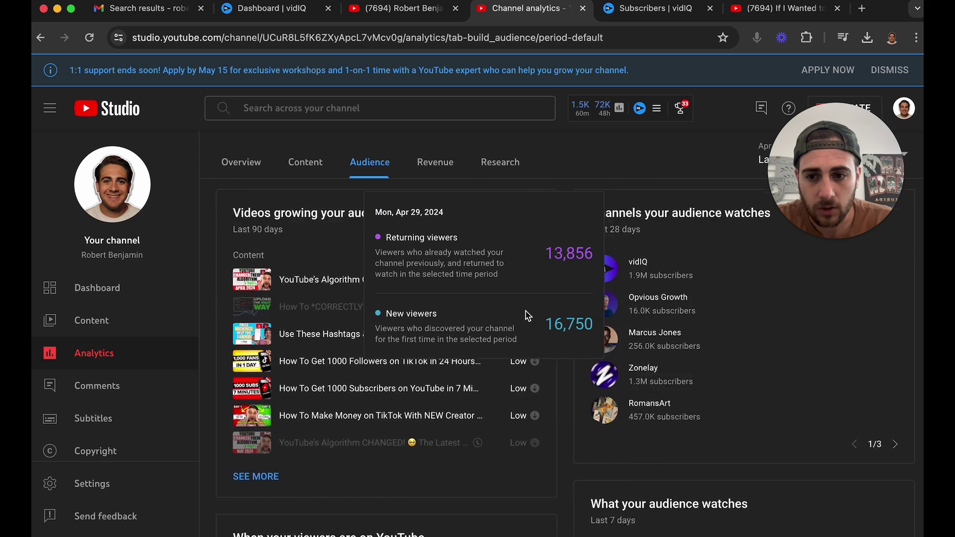
scroll(527, 316, "up", 5)
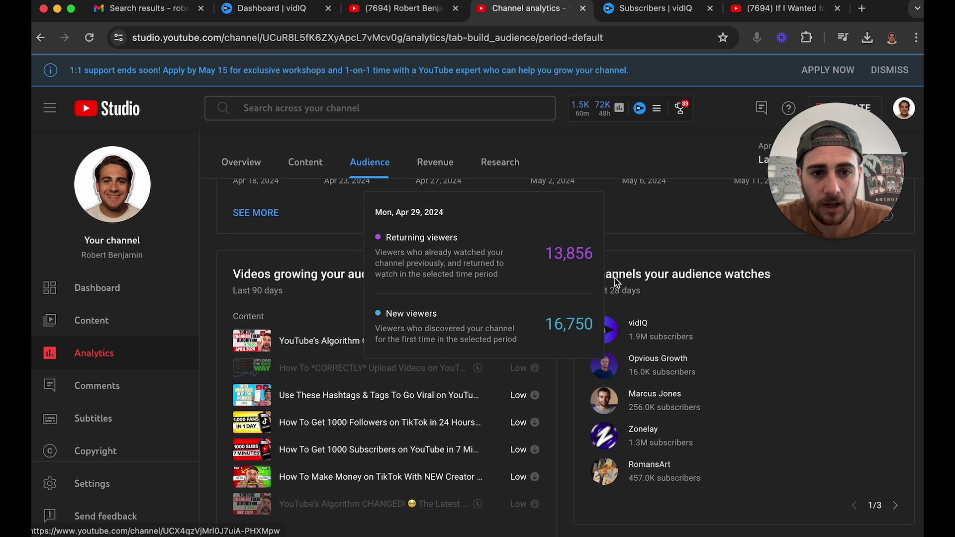
scroll(716, 265, "up", 2)
scroll(717, 265, "down", 7)
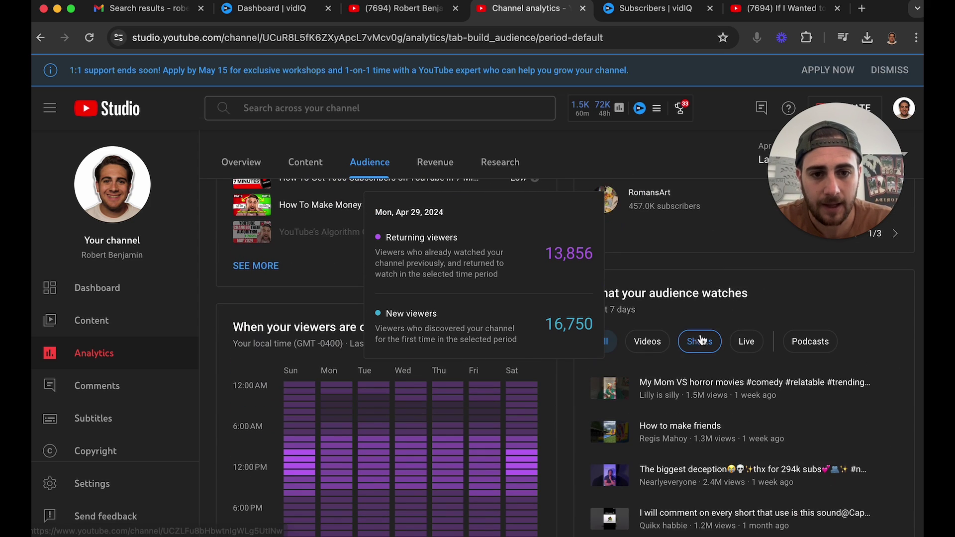
Step: Reload the Audience page and limit what the audience watches to Videos
left_click(661, 347)
left_click(387, 32)
key("Return")
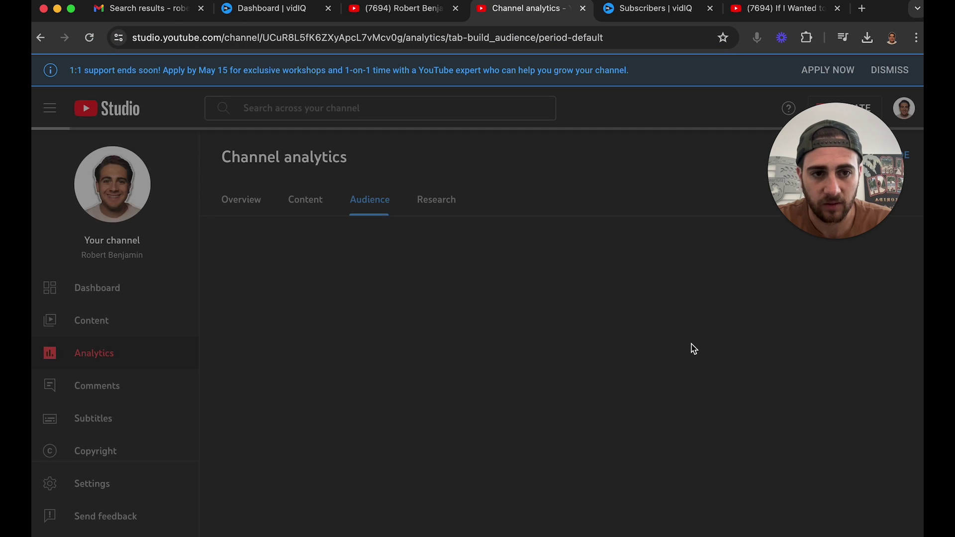
scroll(681, 331, "up", 3)
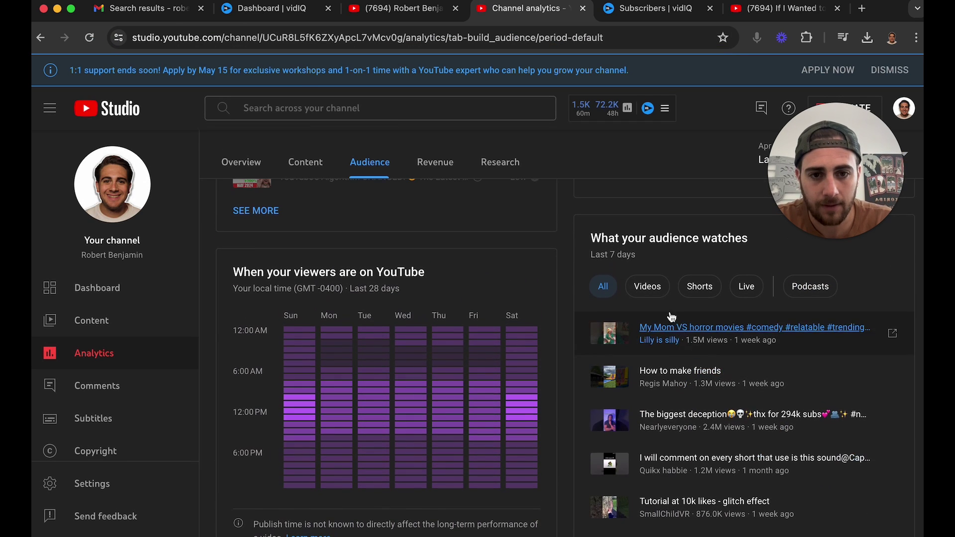
left_click(648, 287)
scroll(651, 284, "down", 1)
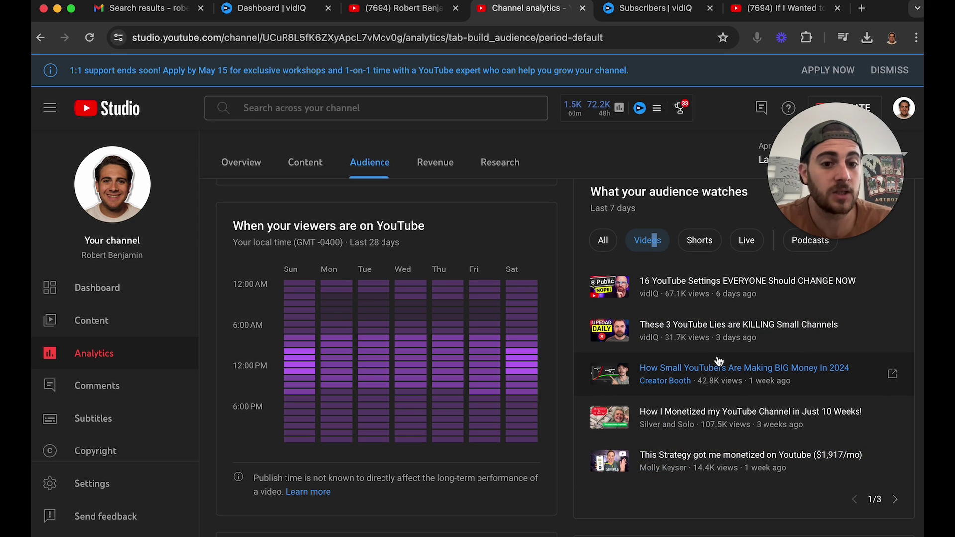
Step: Page through the audience-watched videos, then return to vidIQ's Subscribers tab
left_click(896, 500)
left_click(896, 500)
left_click(853, 500)
left_click(854, 499)
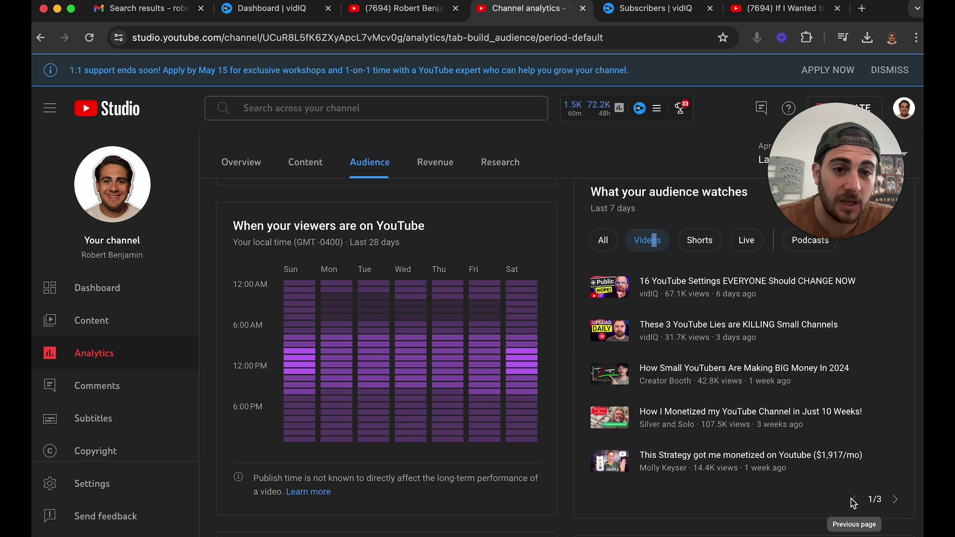
scroll(447, 354, "down", 3)
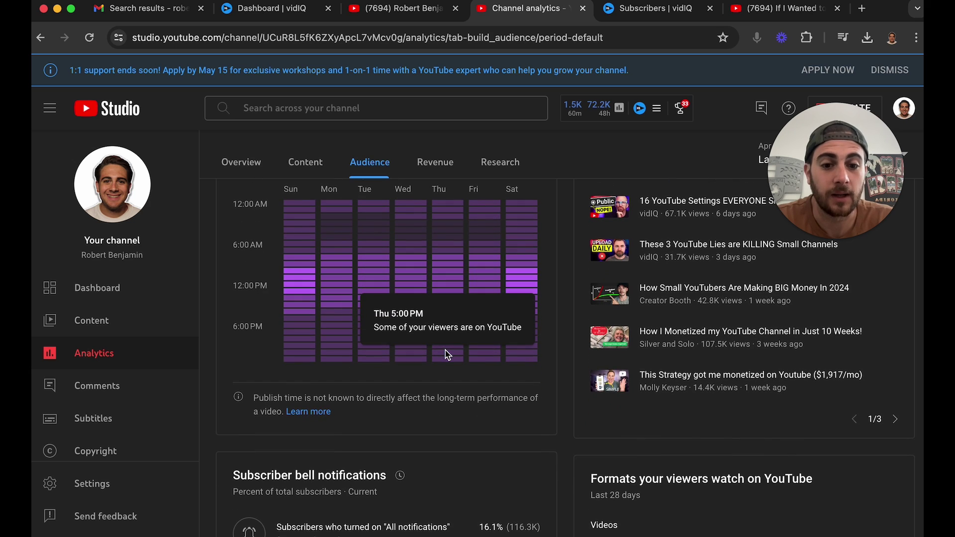
scroll(446, 354, "down", 5)
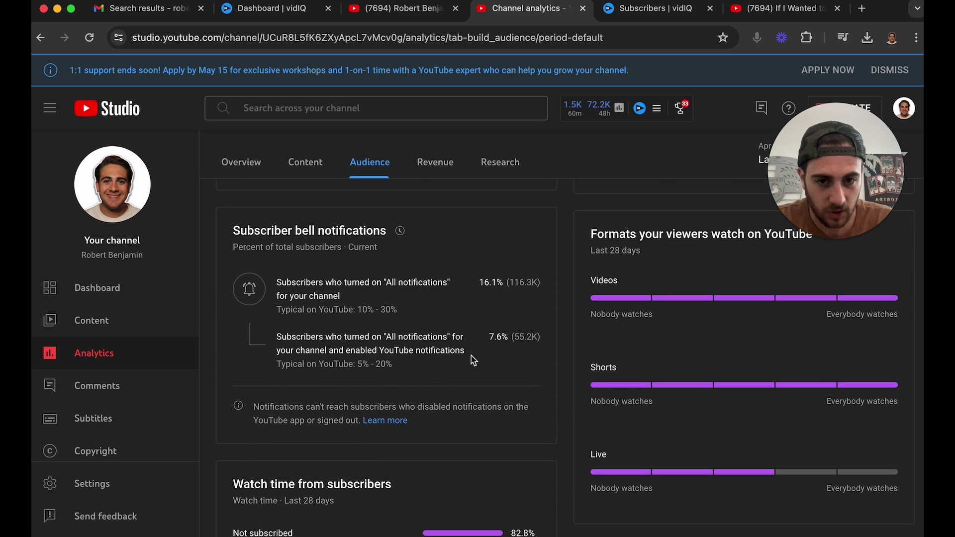
scroll(650, 401, "down", 3)
scroll(650, 401, "up", 7)
left_click(642, 9)
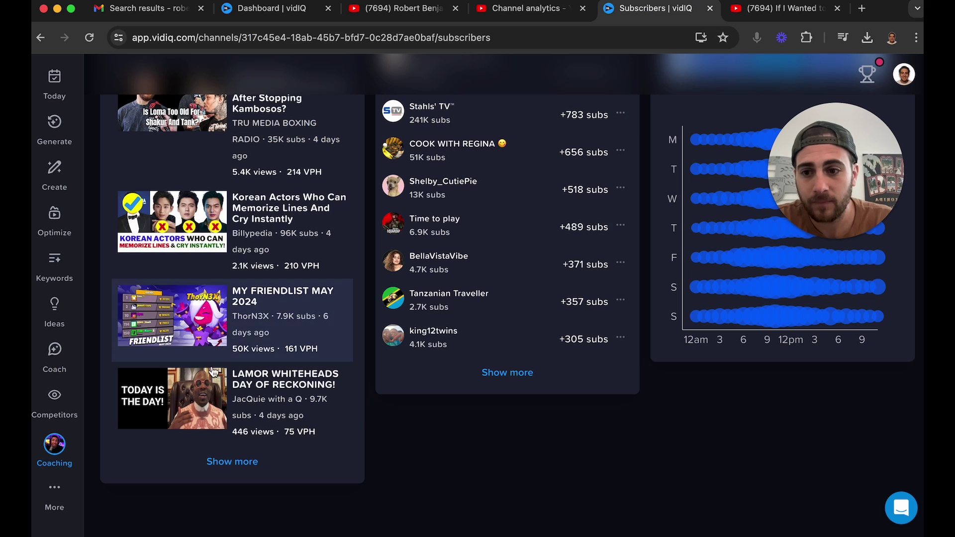
Step: Visit vidIQ's Learn masterclasses, then Events, down to recordings like 'Session 69: How to Tell A Story in 60 seconds'
left_click(58, 488)
left_click(142, 466)
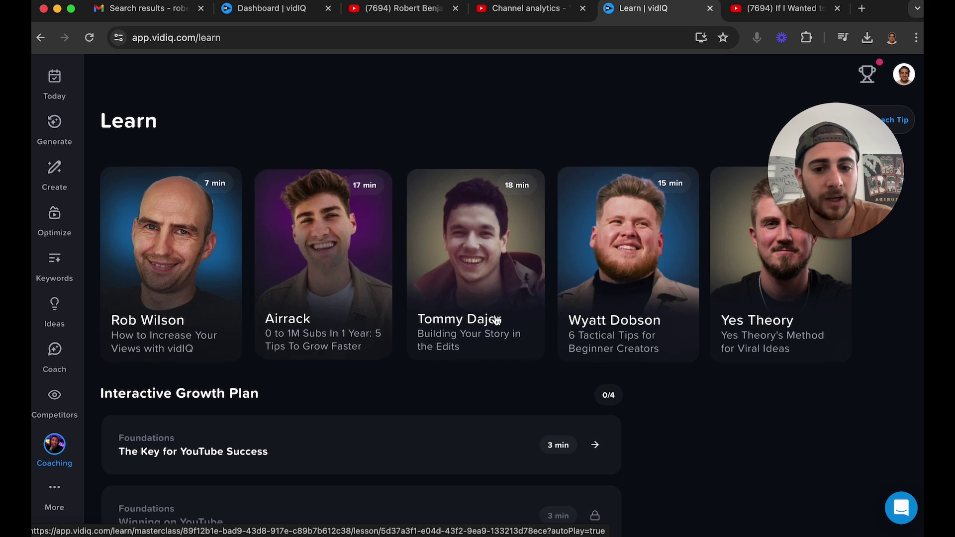
left_click(53, 491)
left_click(134, 498)
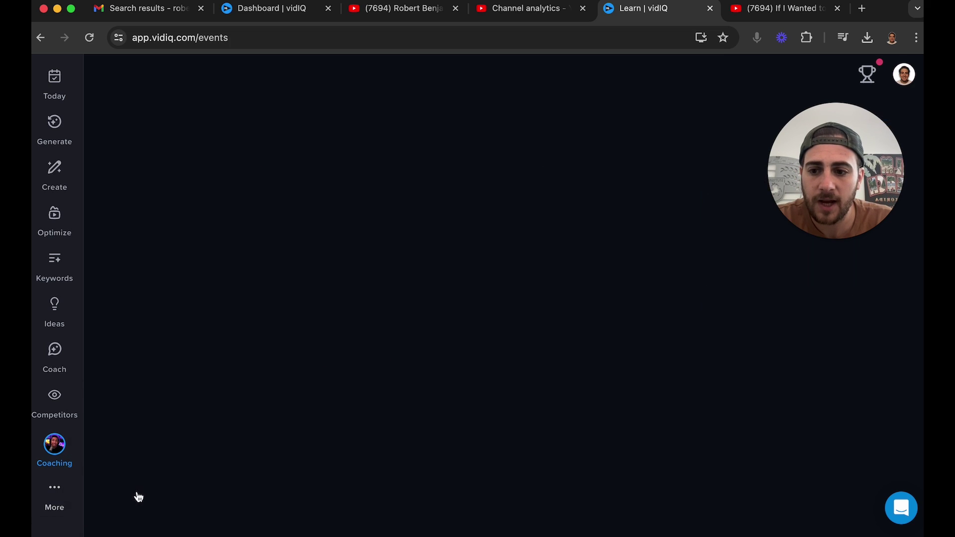
scroll(318, 268, "down", 3)
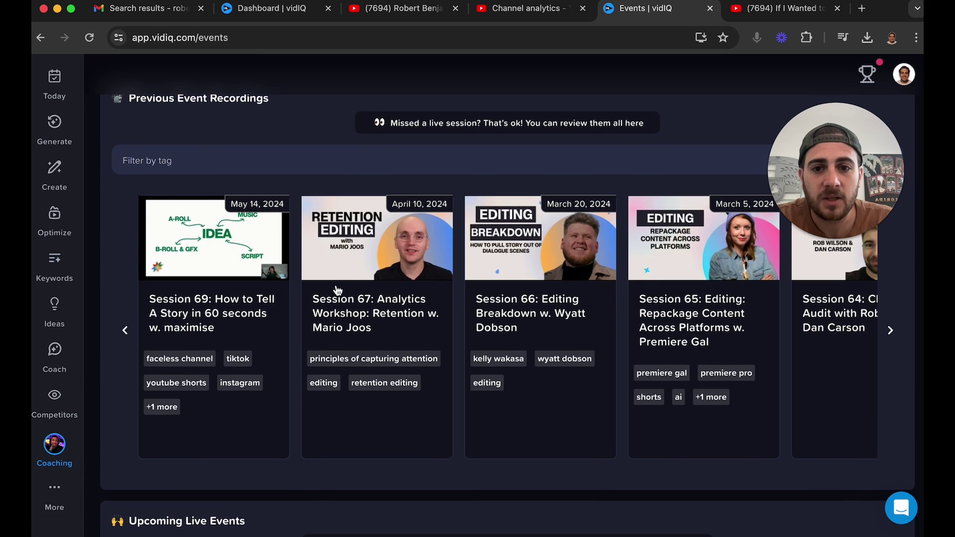